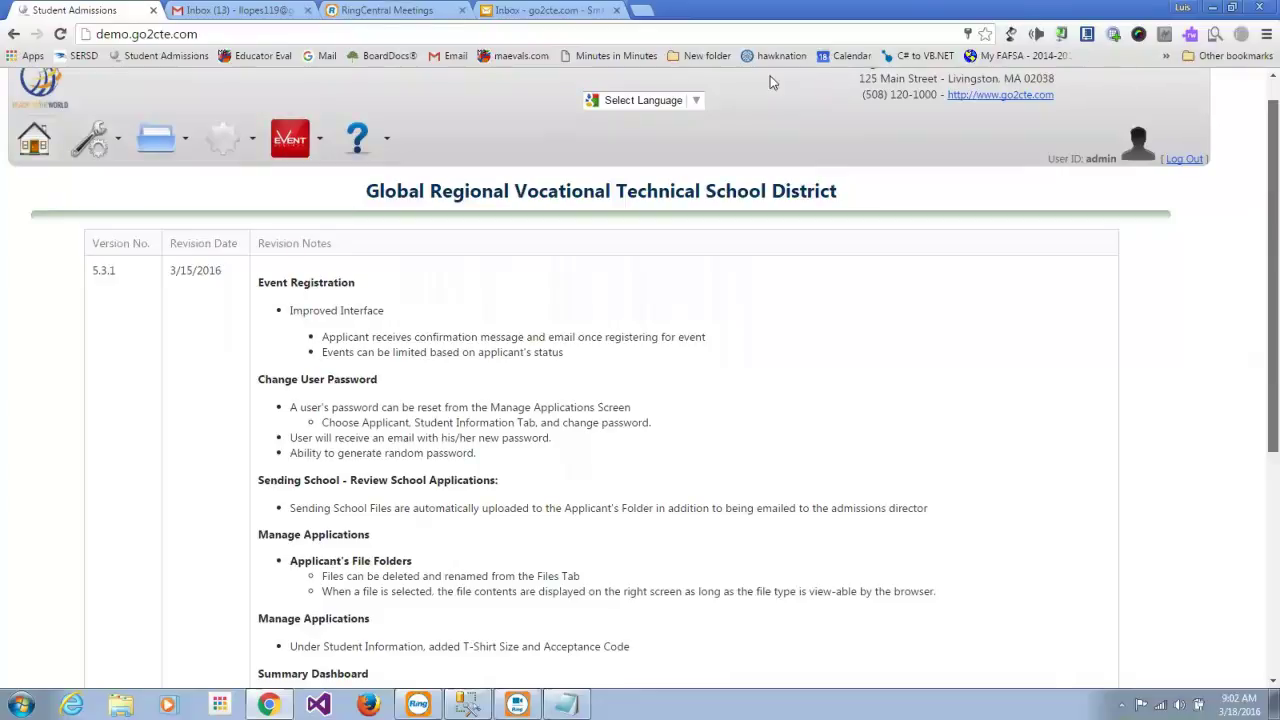
# Open the email templates in the admissions settings and review the confirmation of acceptance email with its [UserLoginLink] merge field.
pyautogui.click(224, 138)
pyautogui.click(283, 190)
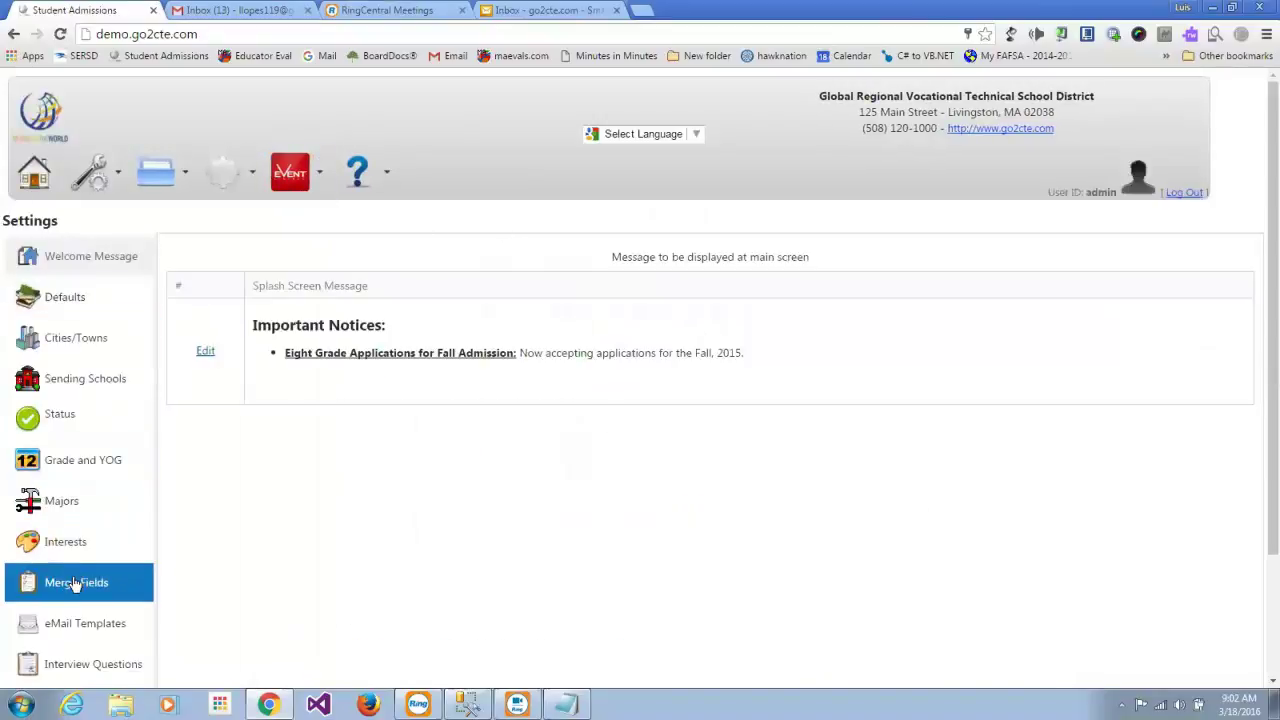
pyautogui.click(86, 620)
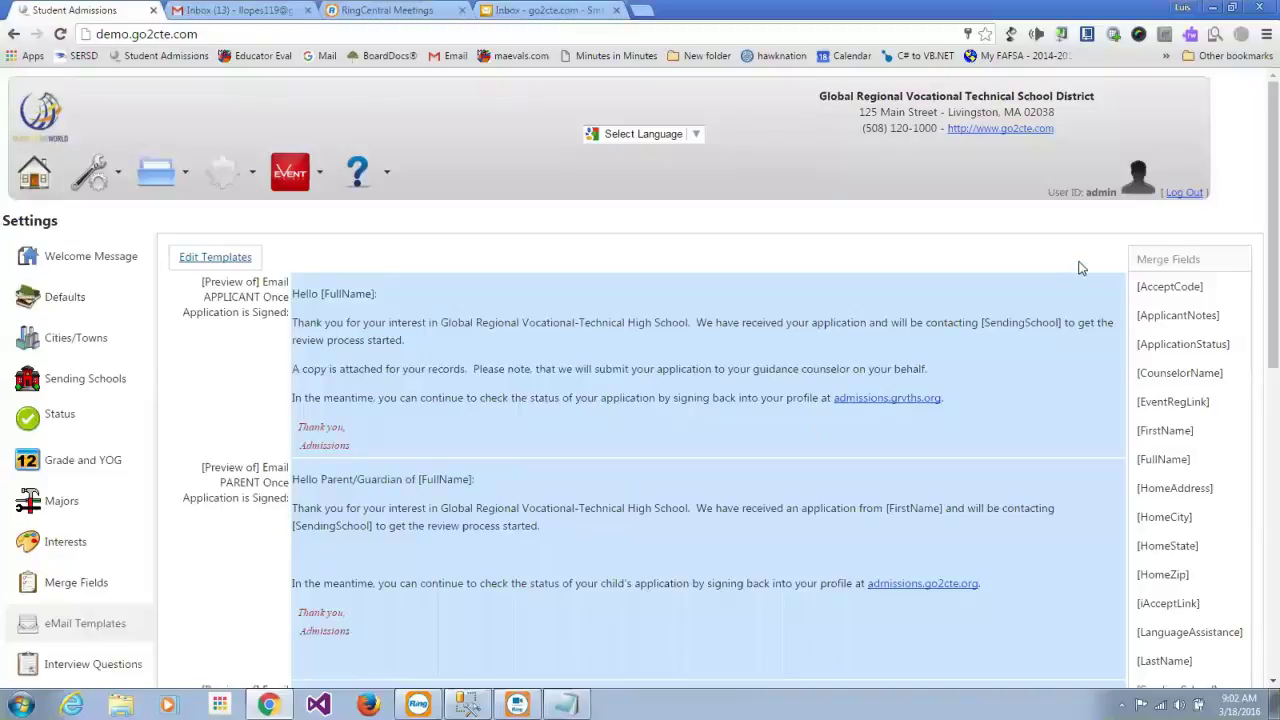
pyautogui.moveTo(1262, 140); pyautogui.dragTo(1258, 467)
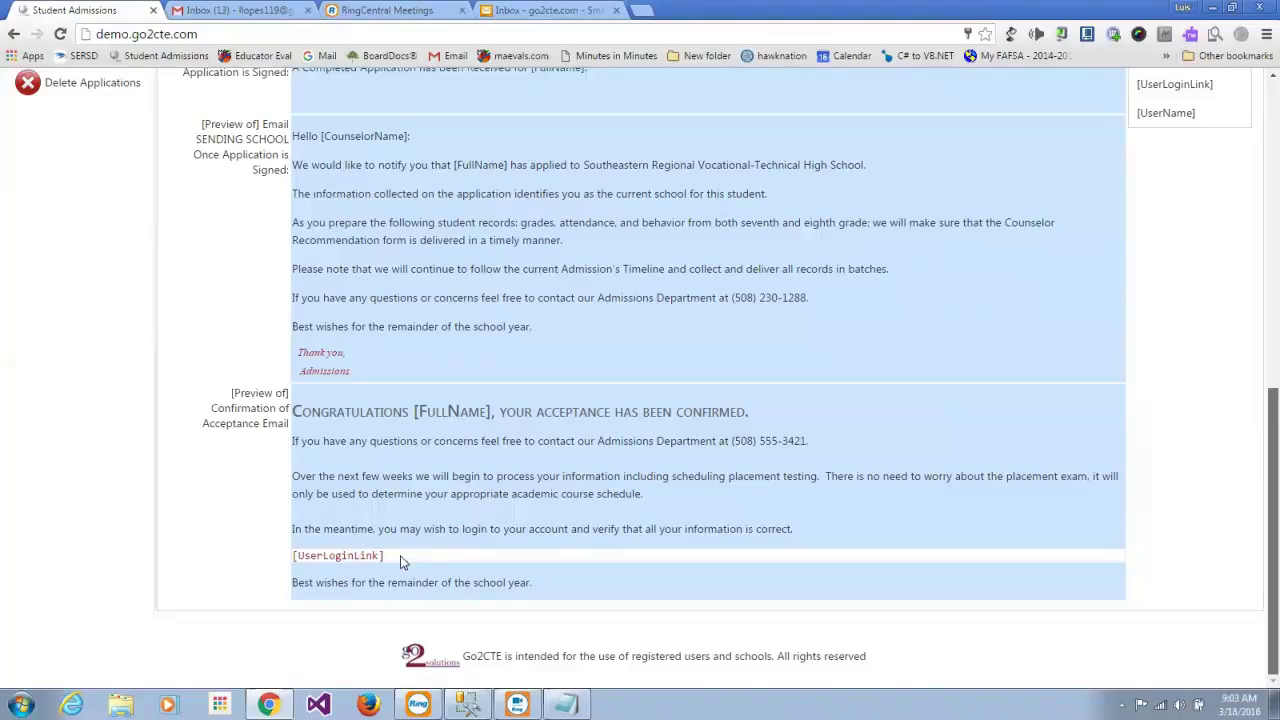
pyautogui.moveTo(388, 556); pyautogui.dragTo(288, 554)
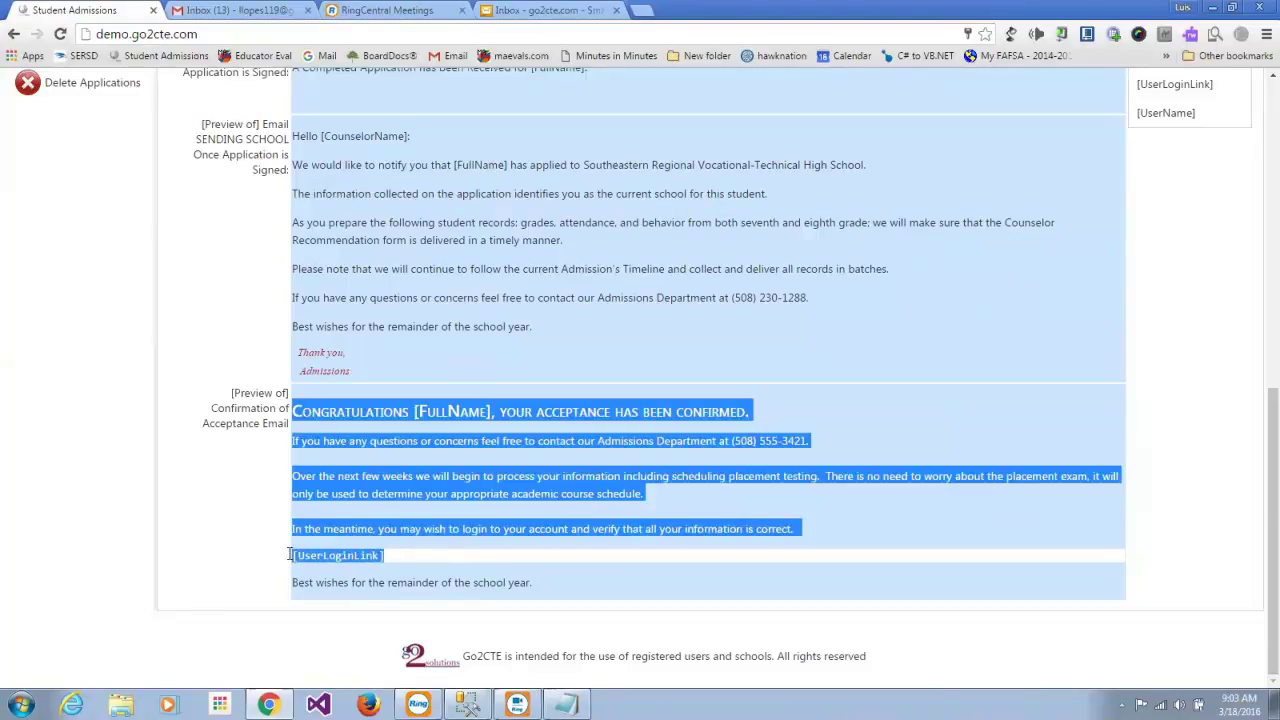
pyautogui.scroll(3, 1255, 450)
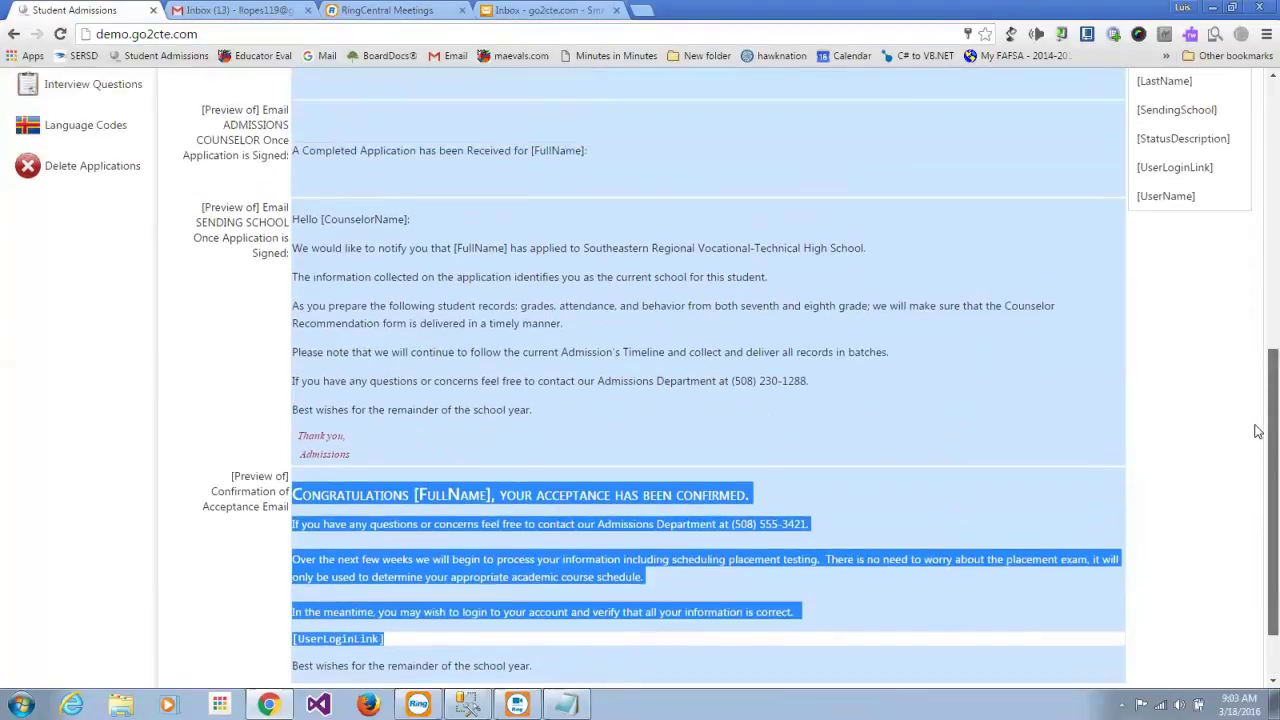
pyautogui.scroll(4, 1258, 330)
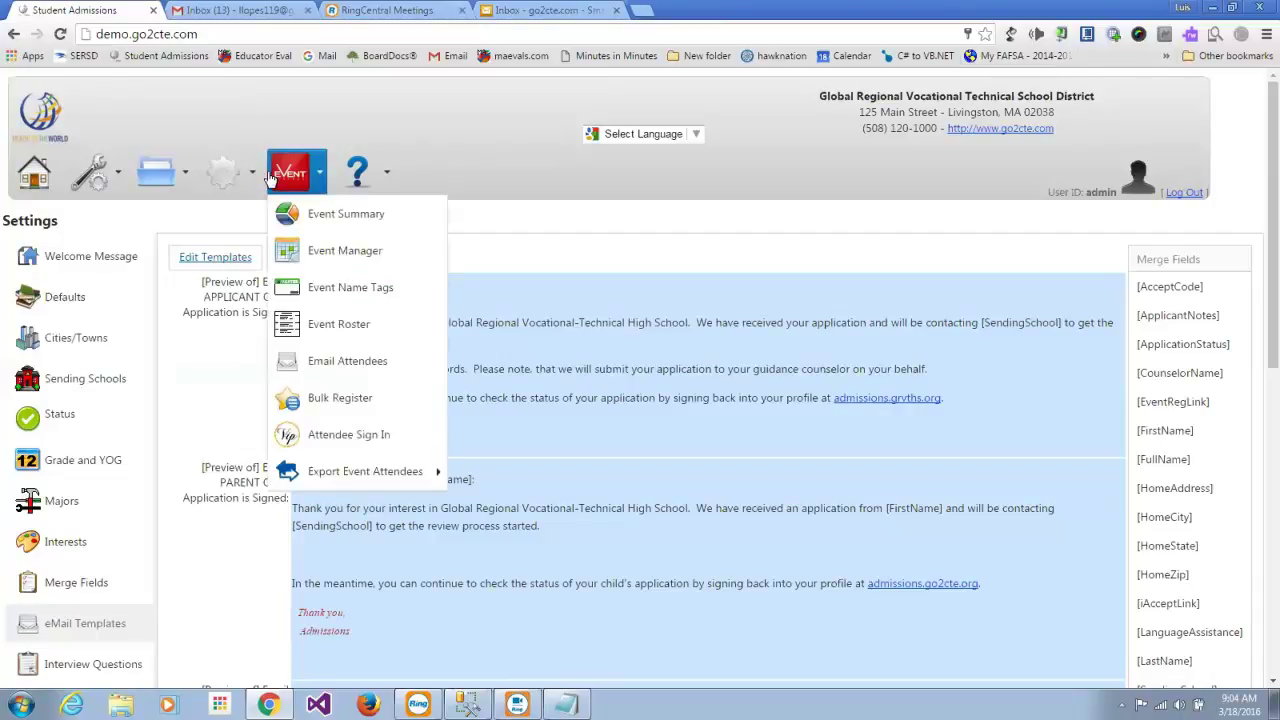
# Open the bulk status change page and select the first six applicants in the list.
pyautogui.moveTo(181, 183)
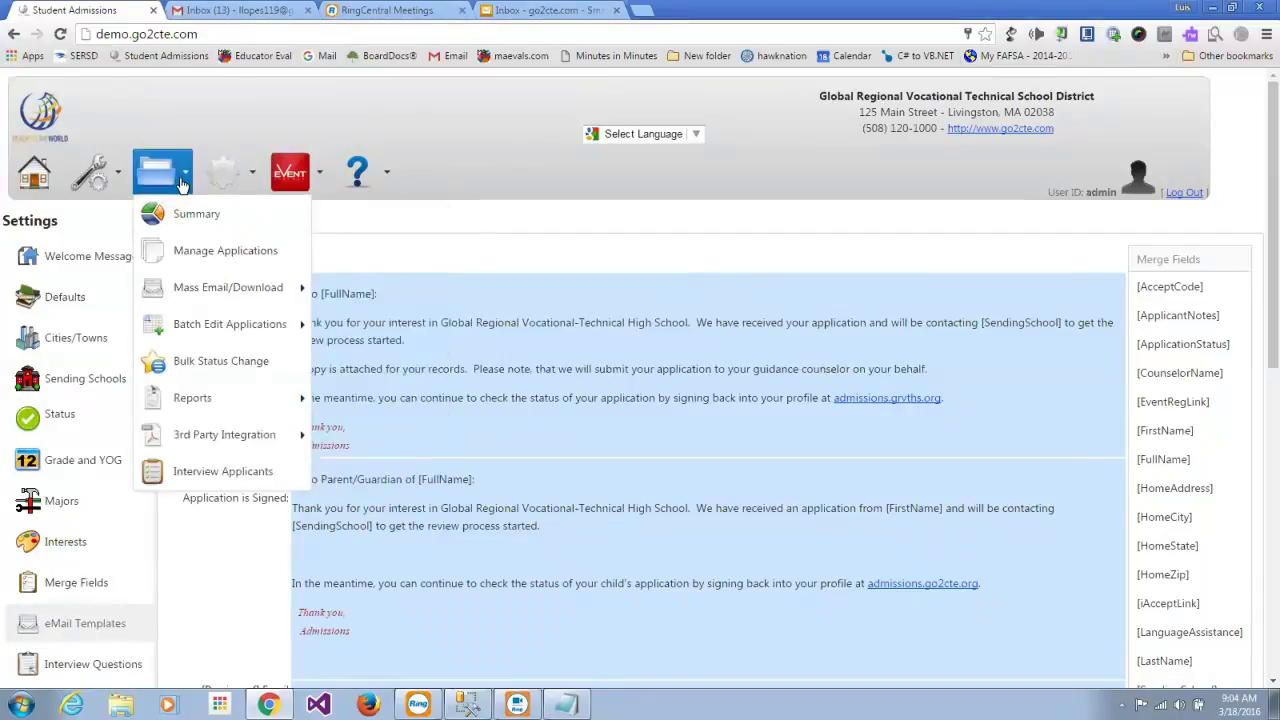
pyautogui.click(205, 362)
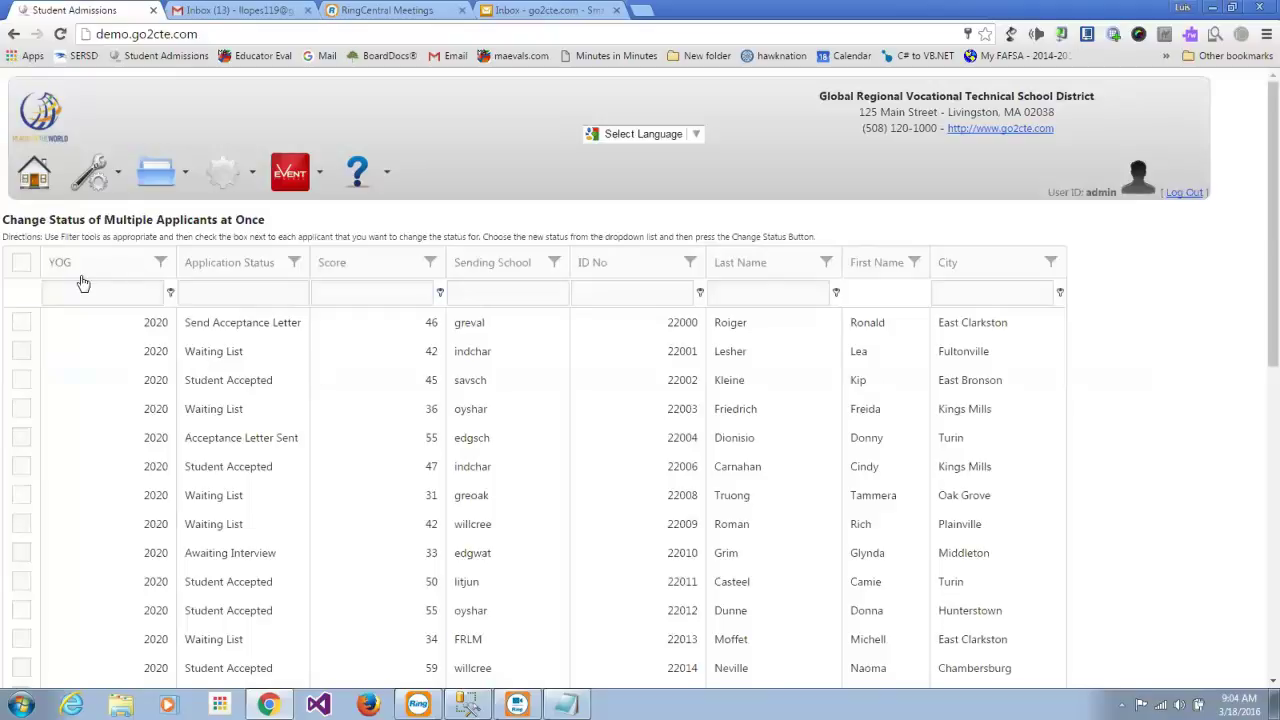
pyautogui.click(22, 324)
pyautogui.click(21, 353)
pyautogui.click(21, 382)
pyautogui.click(22, 410)
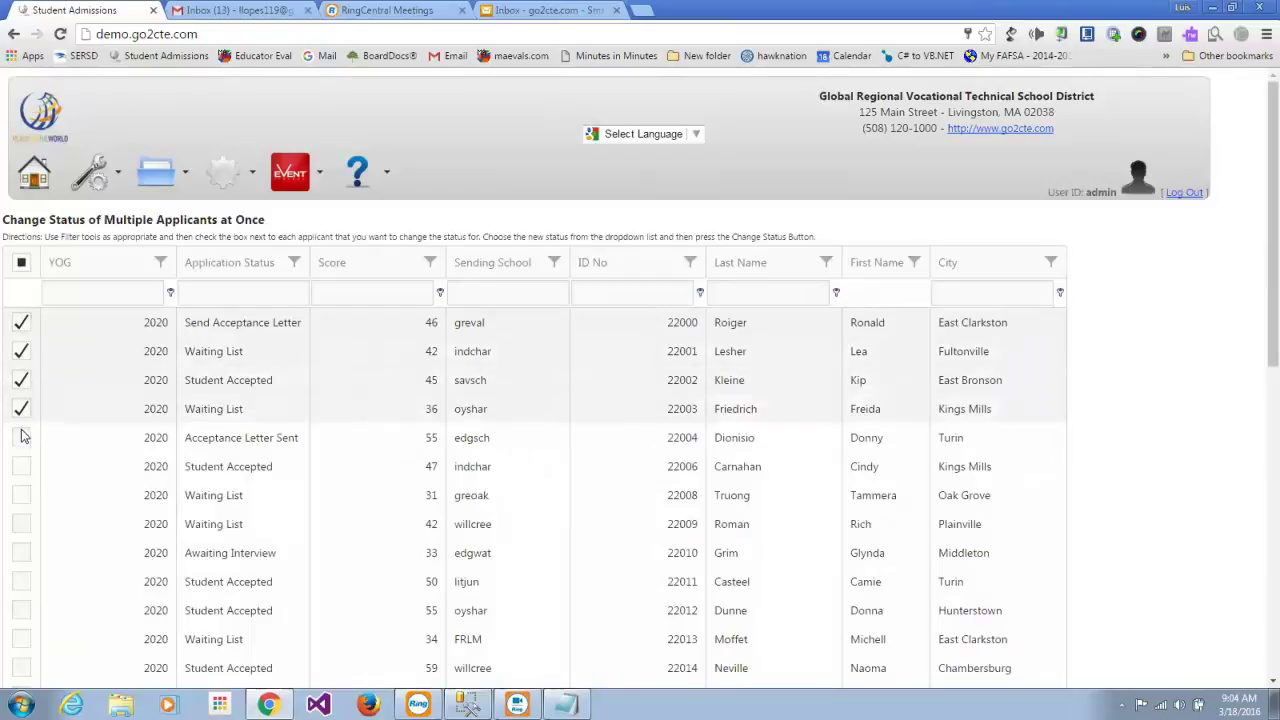
pyautogui.click(22, 438)
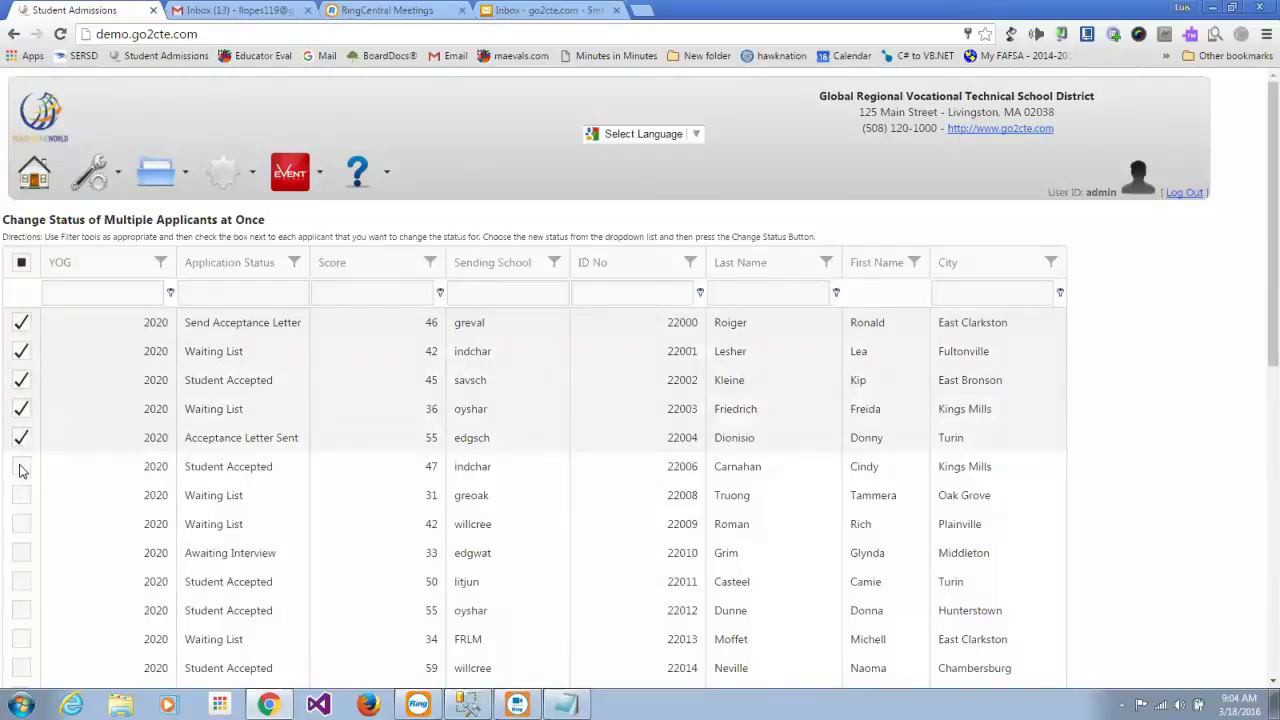
pyautogui.click(22, 467)
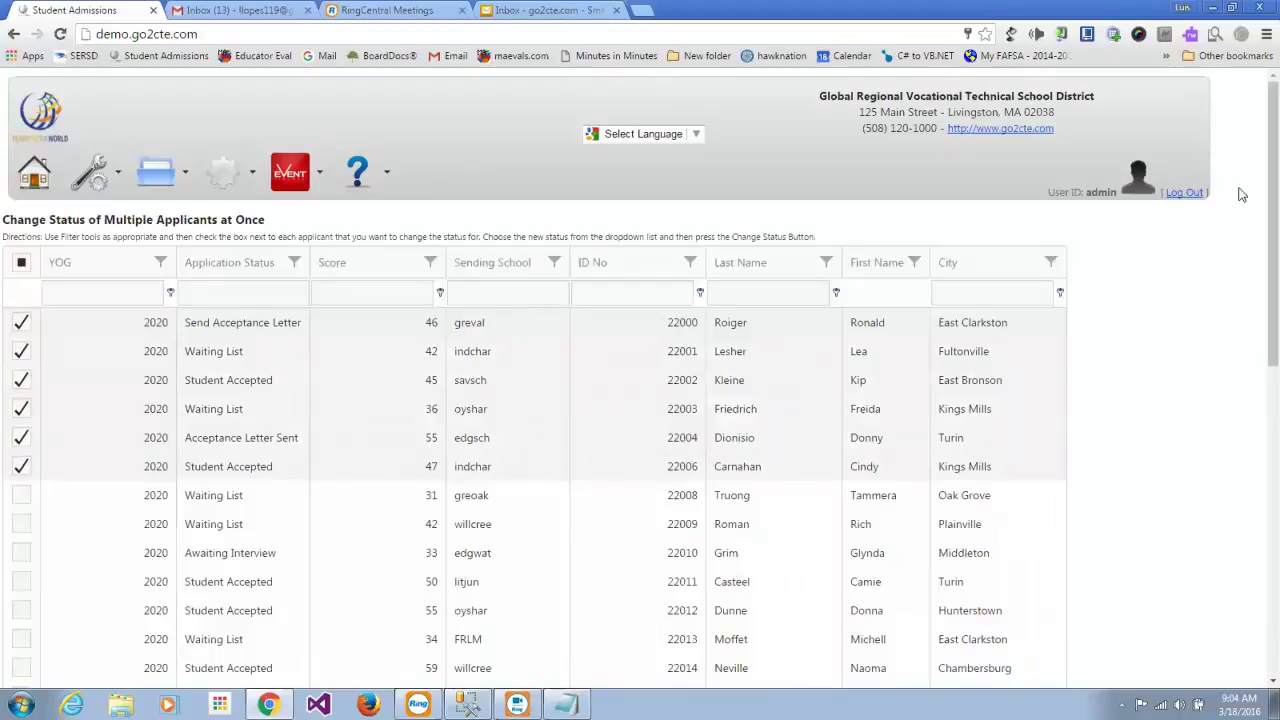
# Choose Send Acceptance Letter as the new status for the selected applicants.
pyautogui.scroll(-2, 1258, 187)
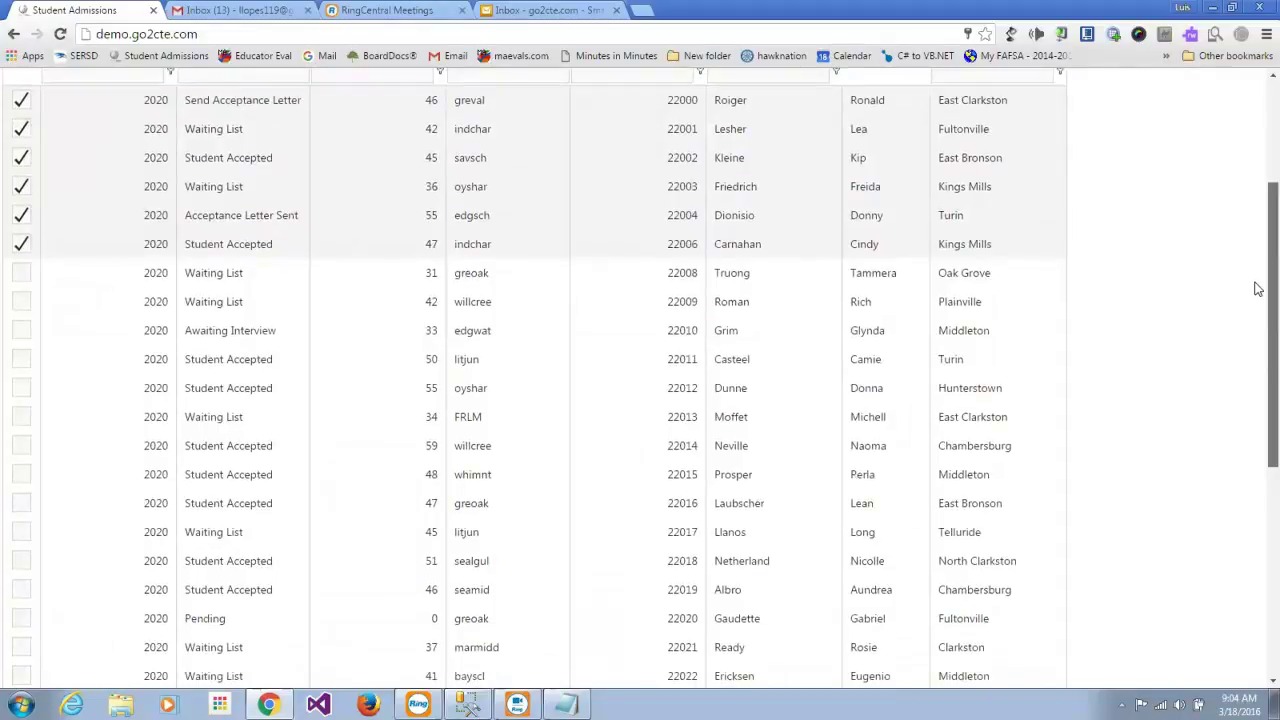
pyautogui.scroll(2, 1258, 250)
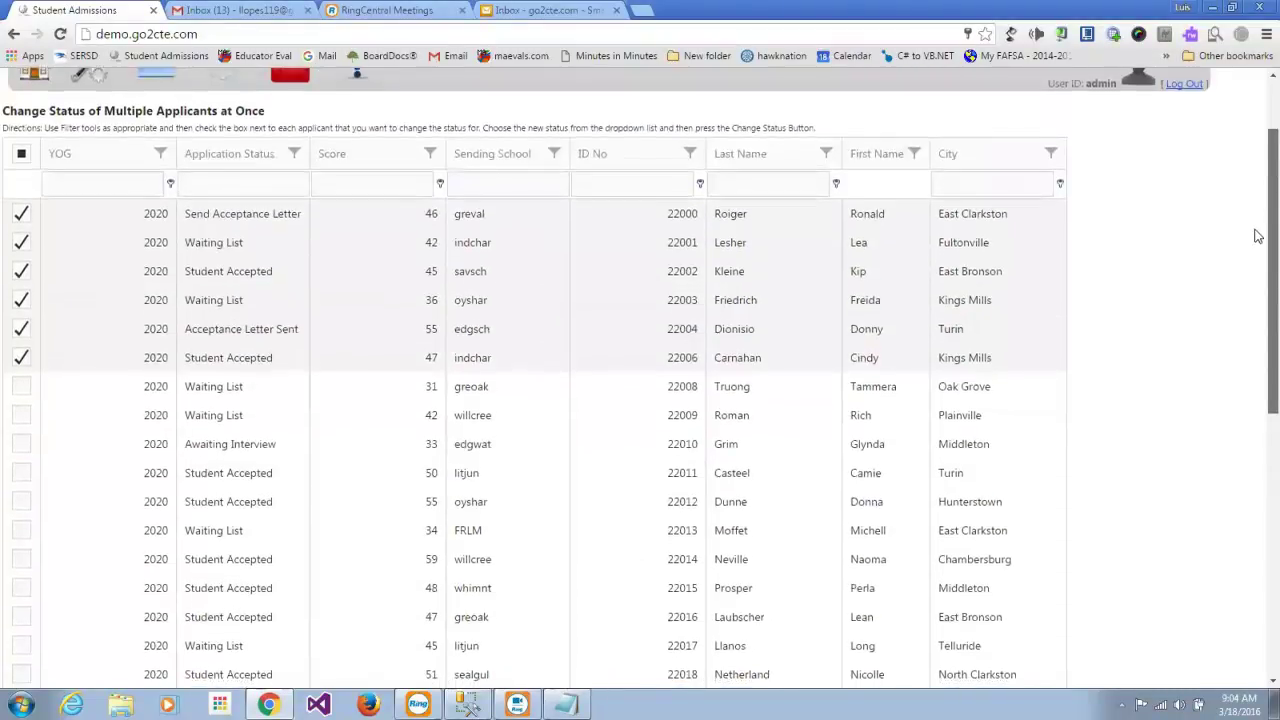
pyautogui.scroll(-2, 1256, 300)
pyautogui.scroll(-2, 1258, 403)
pyautogui.scroll(-2, 1258, 403)
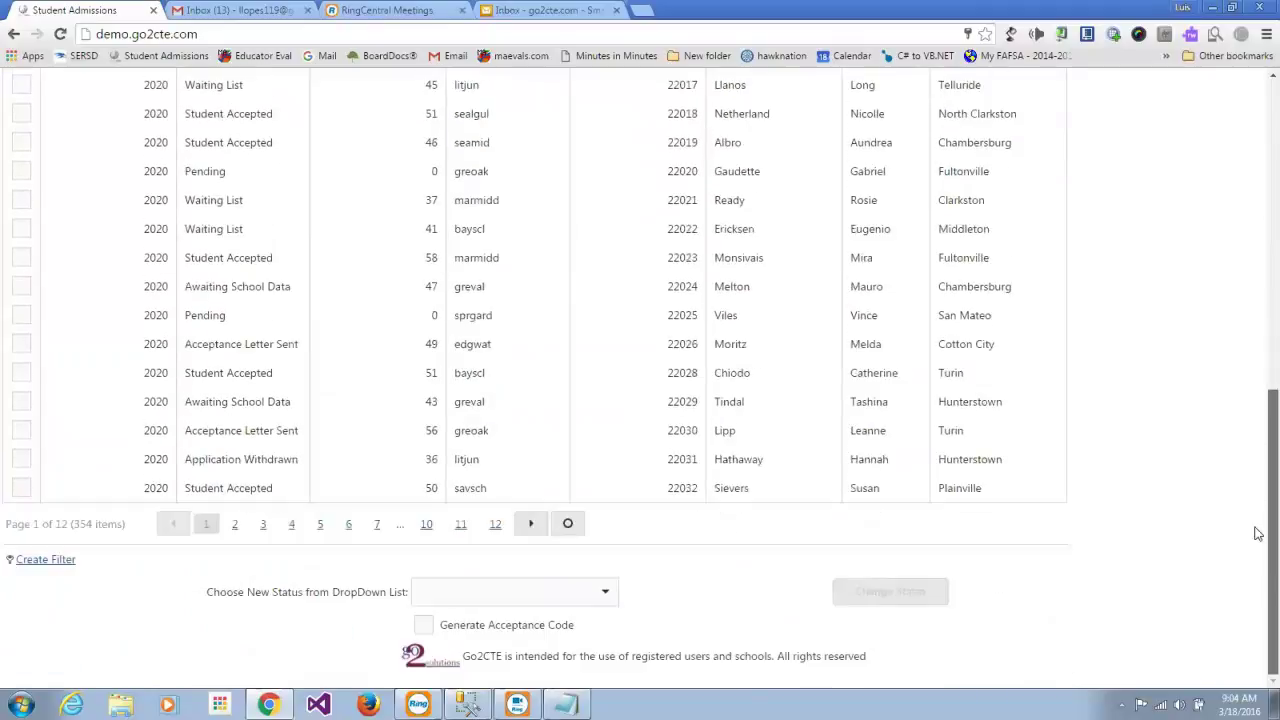
pyautogui.click(599, 594)
pyautogui.moveTo(610, 430); pyautogui.dragTo(613, 495)
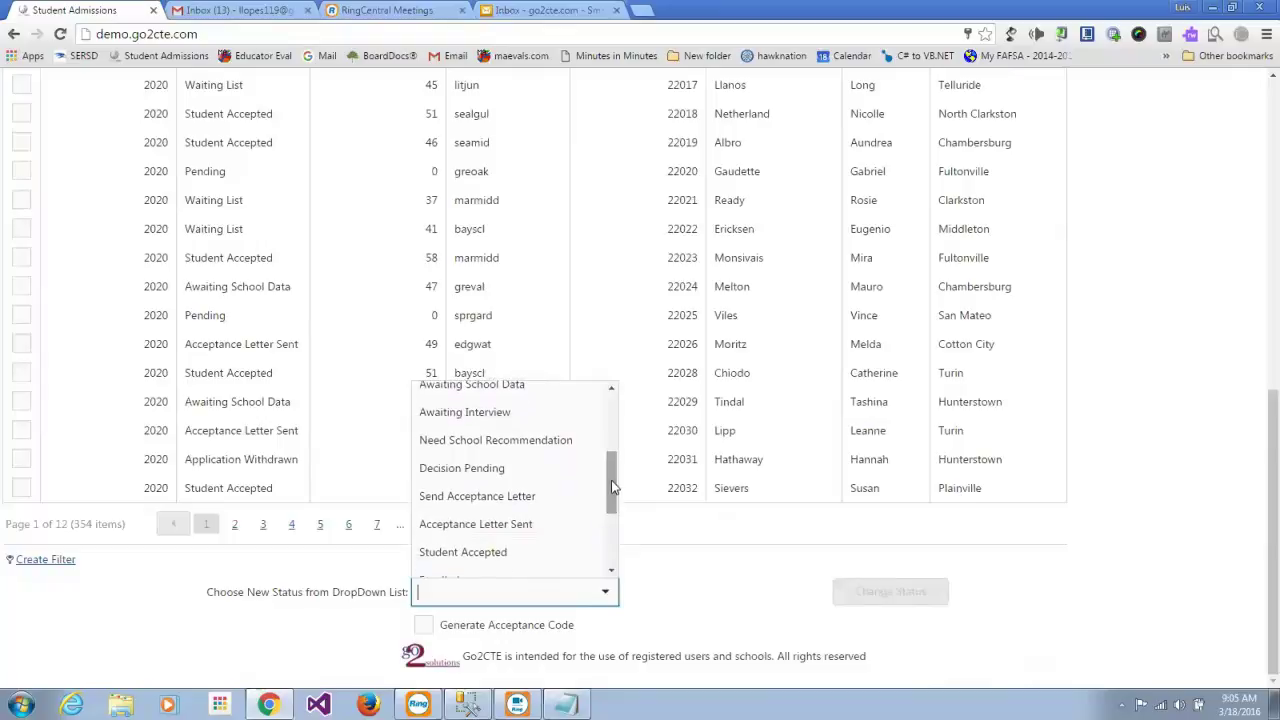
pyautogui.click(513, 497)
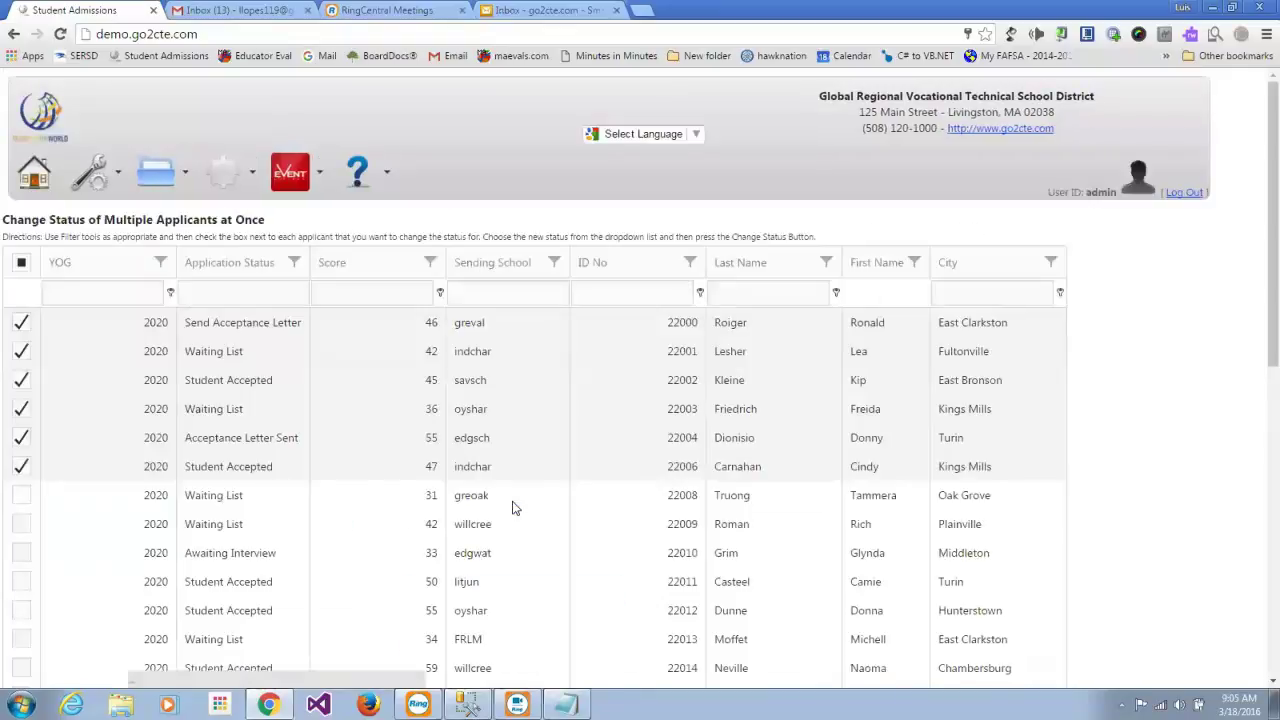
# Enable Generate Acceptance Code and apply the status change to the selected applicants.
pyautogui.scroll(-3, 1254, 245)
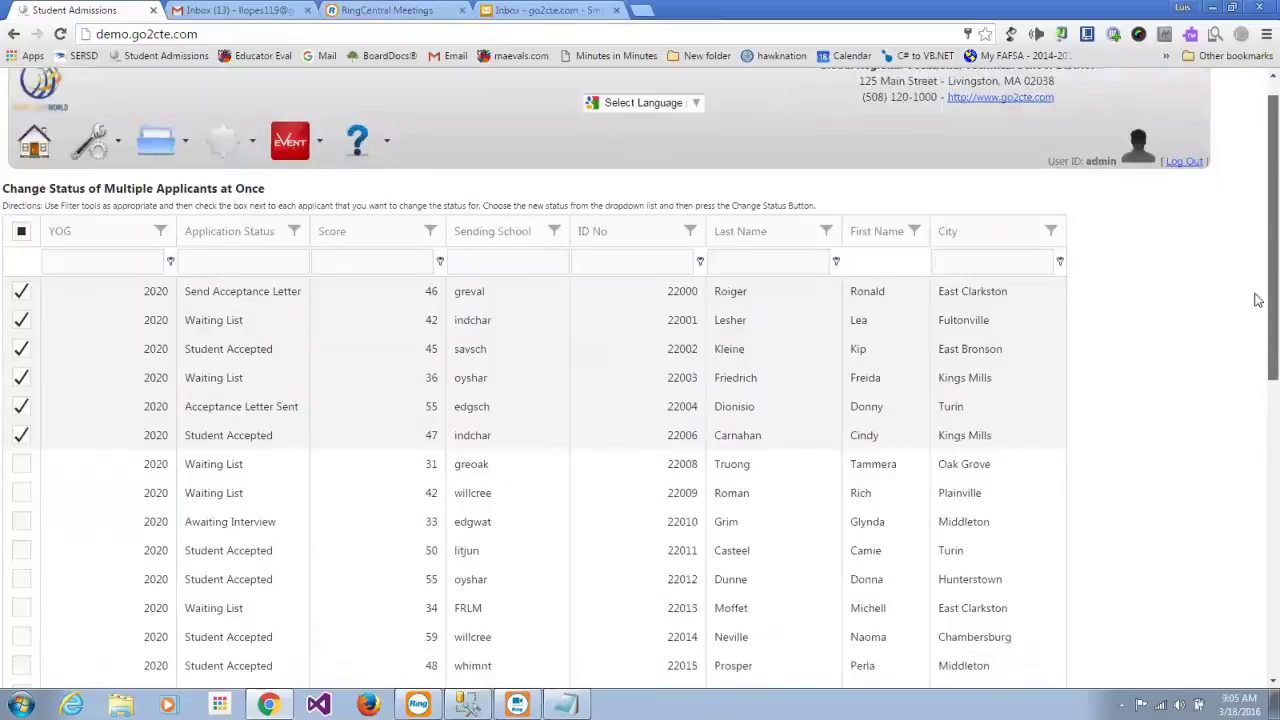
pyautogui.scroll(-3, 1258, 377)
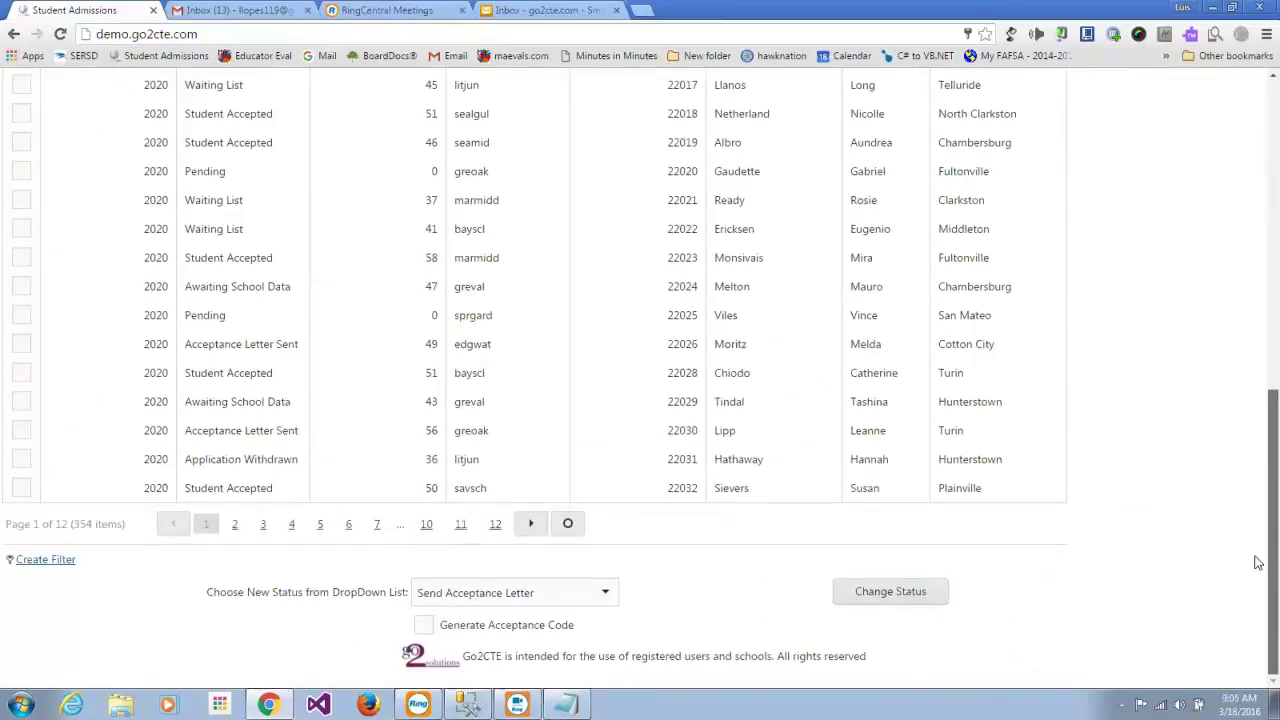
pyautogui.click(424, 626)
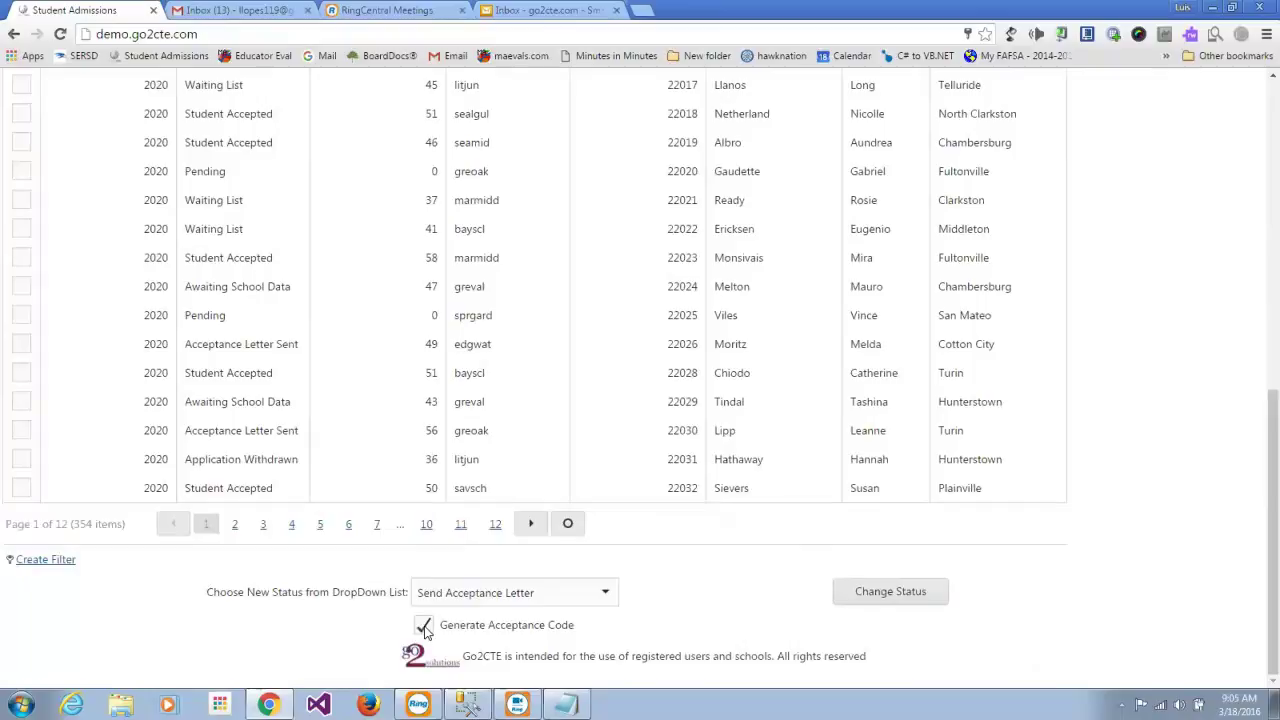
pyautogui.click(873, 592)
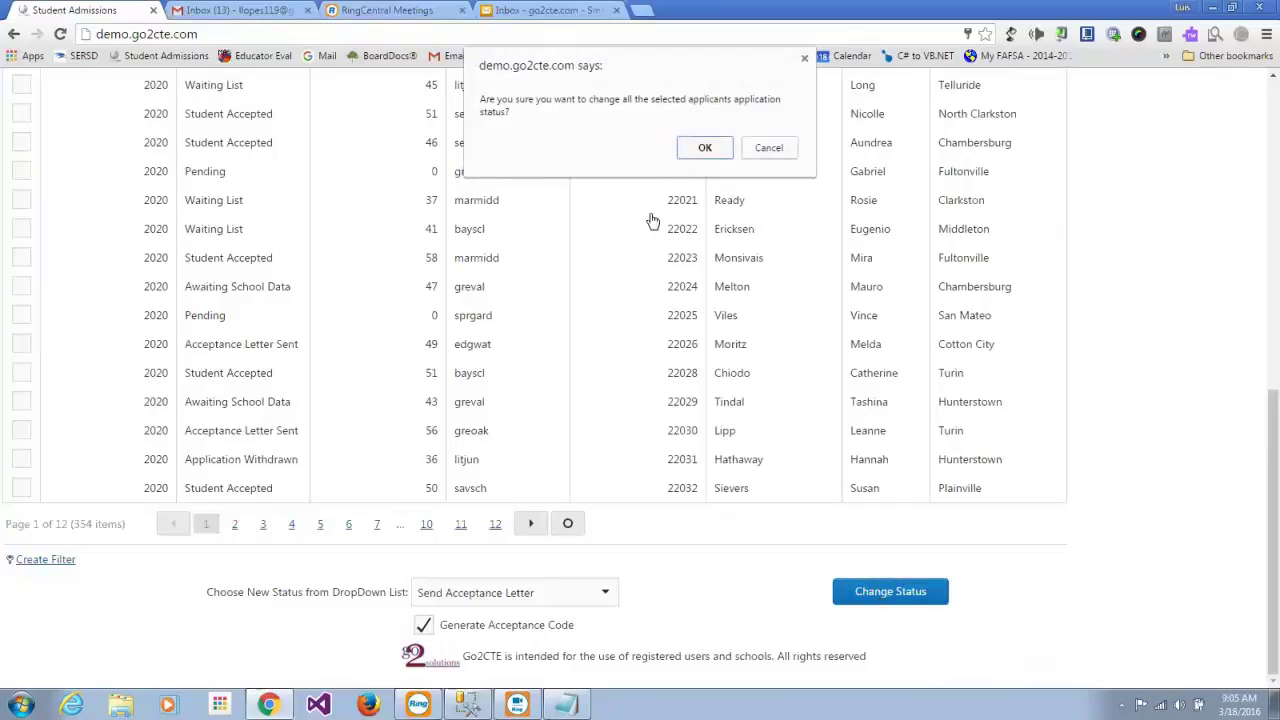
pyautogui.click(707, 148)
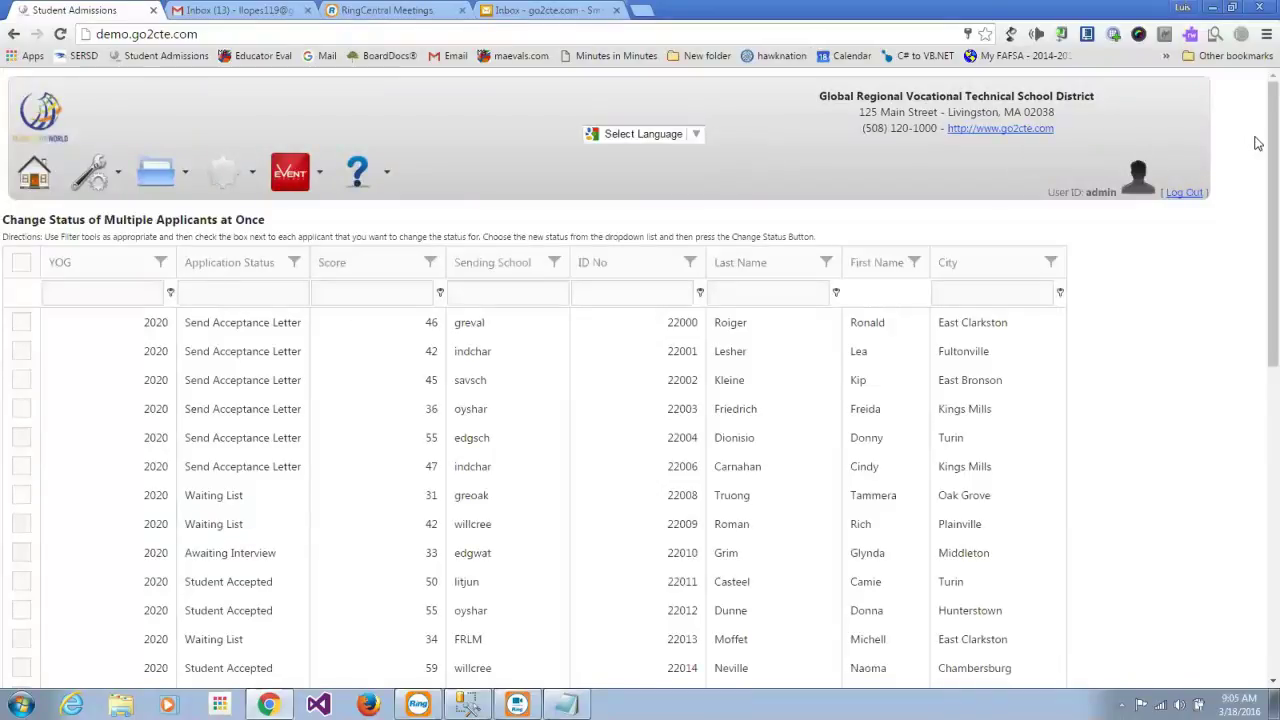
# Open the Manage Applications list and add the AcceptCode and TShirtSize columns to it.
pyautogui.moveTo(165, 172)
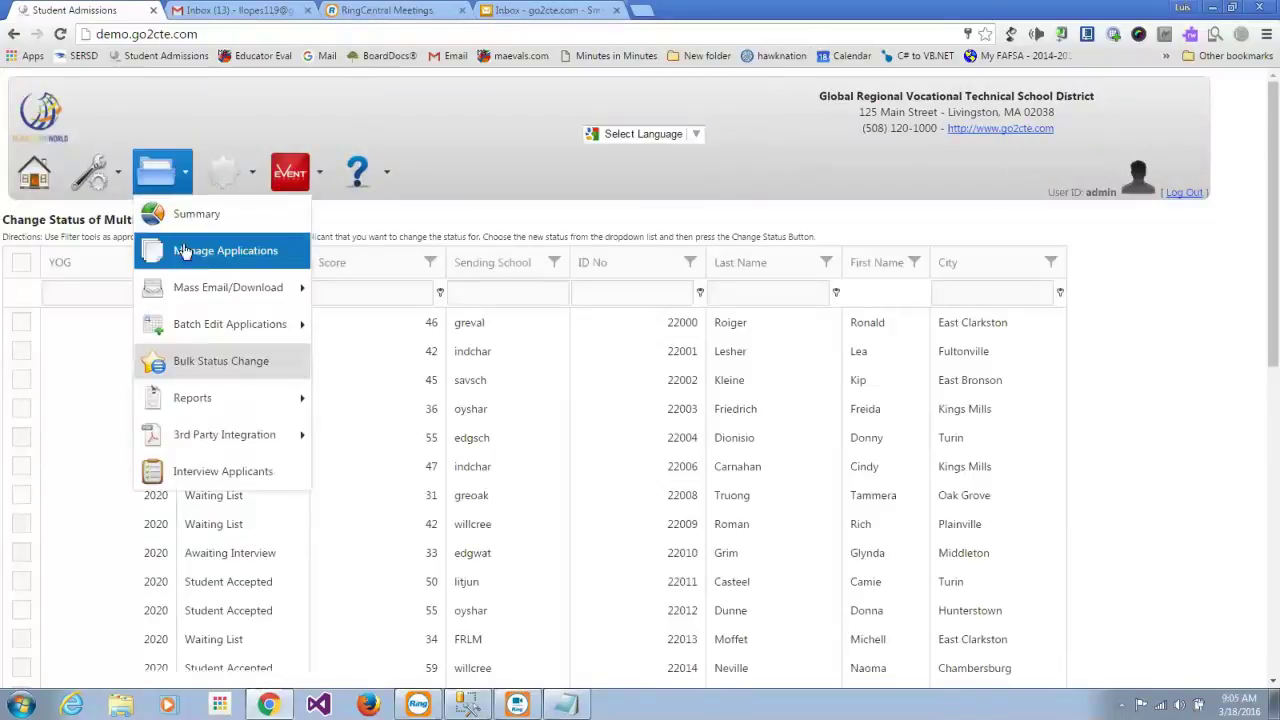
pyautogui.click(192, 253)
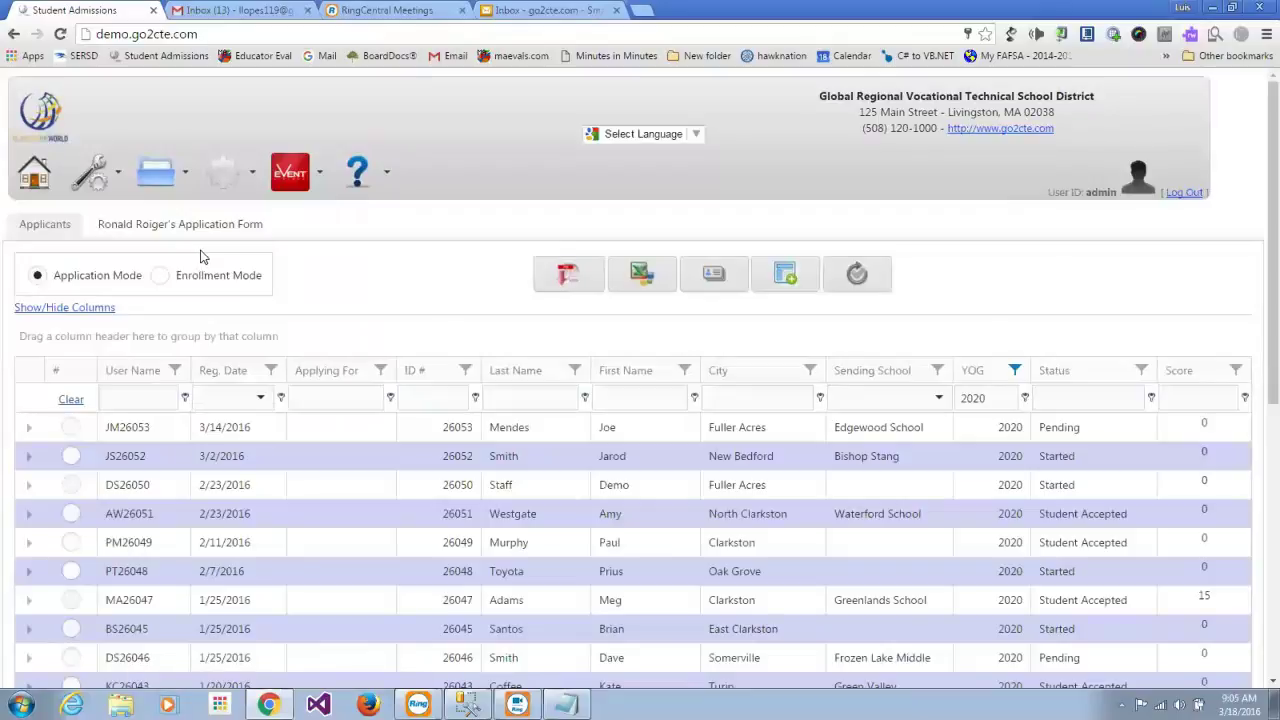
pyautogui.click(77, 312)
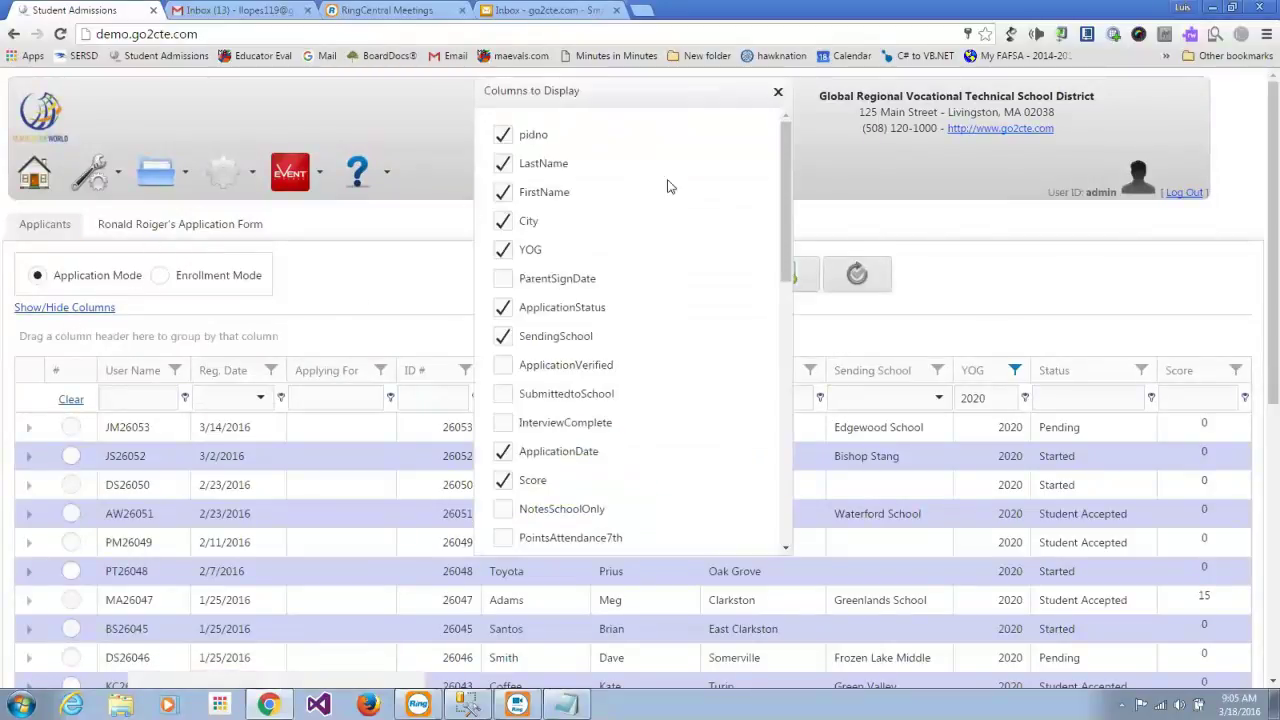
pyautogui.moveTo(789, 135); pyautogui.dragTo(778, 420)
pyautogui.click(503, 501)
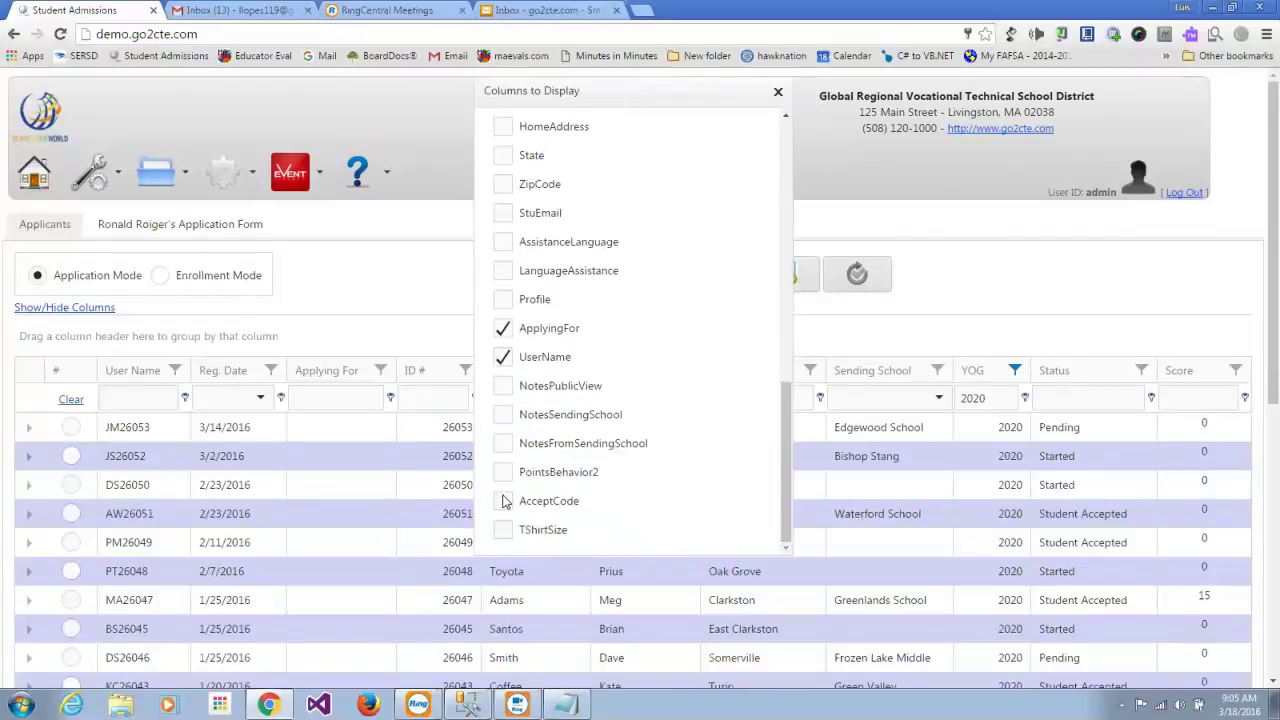
pyautogui.click(503, 530)
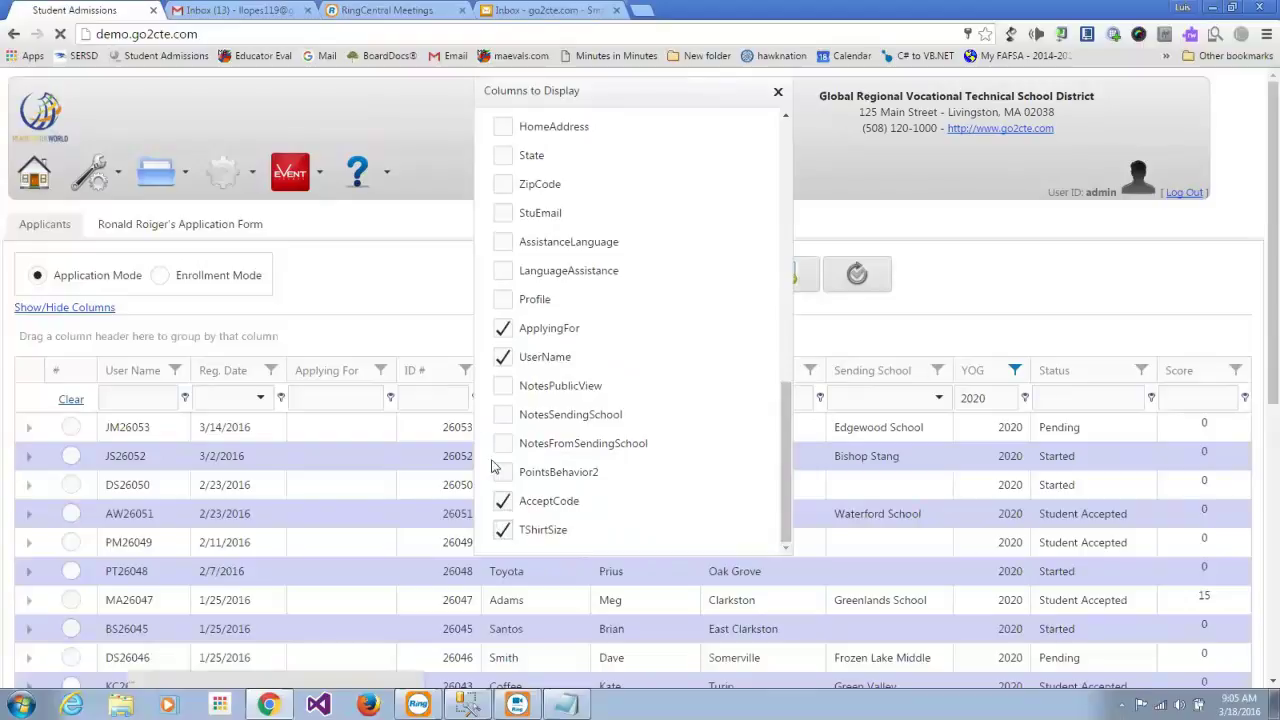
pyautogui.click(778, 96)
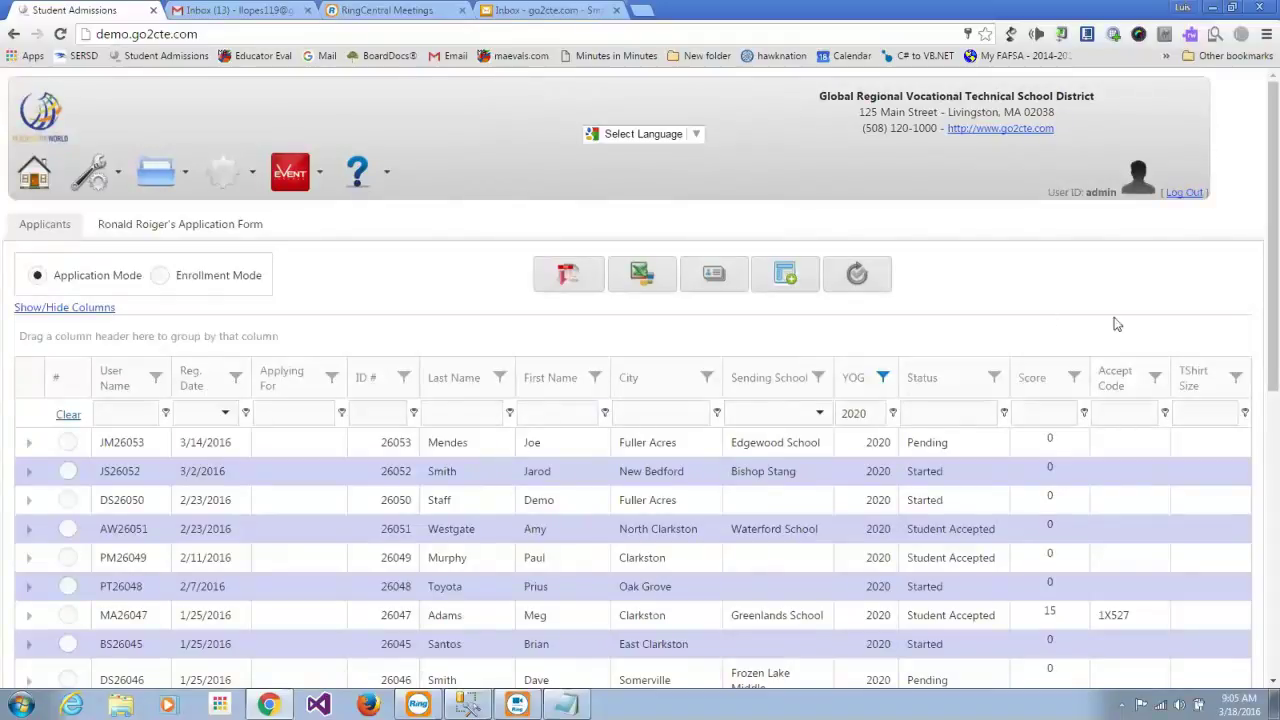
pyautogui.scroll(-1, 1257, 285)
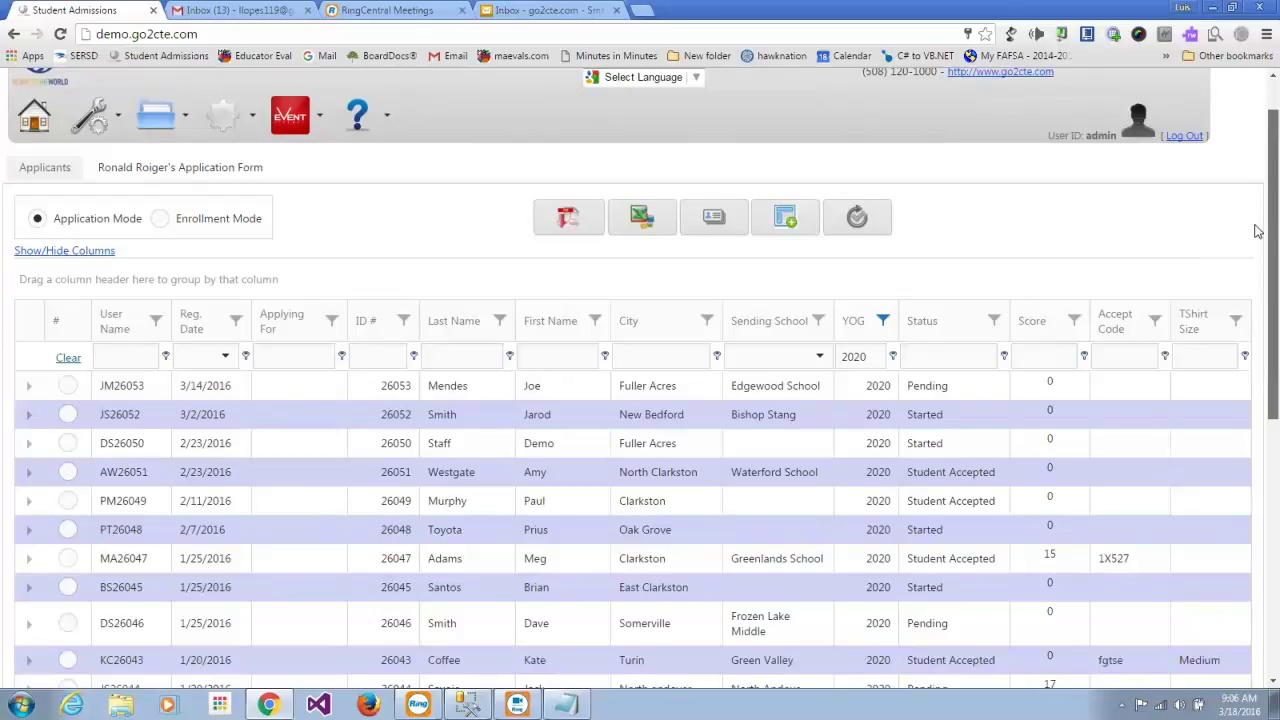
pyautogui.scroll(1, 1258, 232)
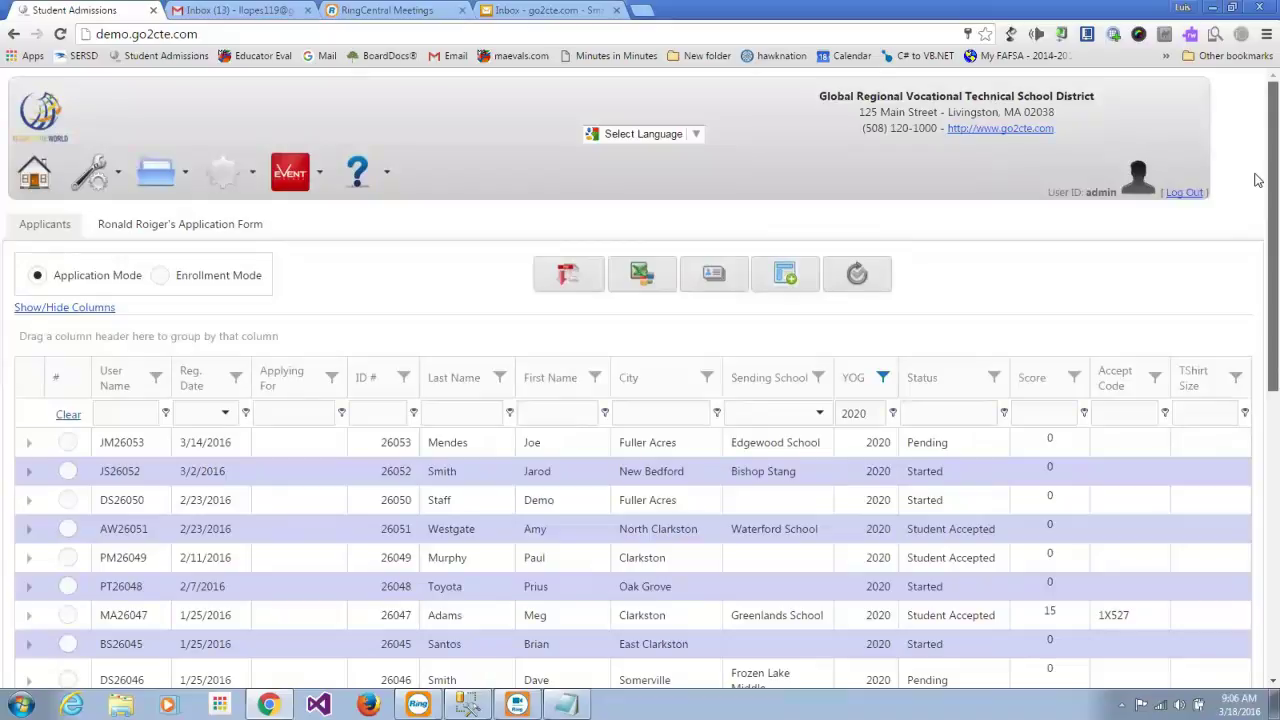
pyautogui.scroll(-1, 1258, 160)
pyautogui.scroll(-1, 1258, 160)
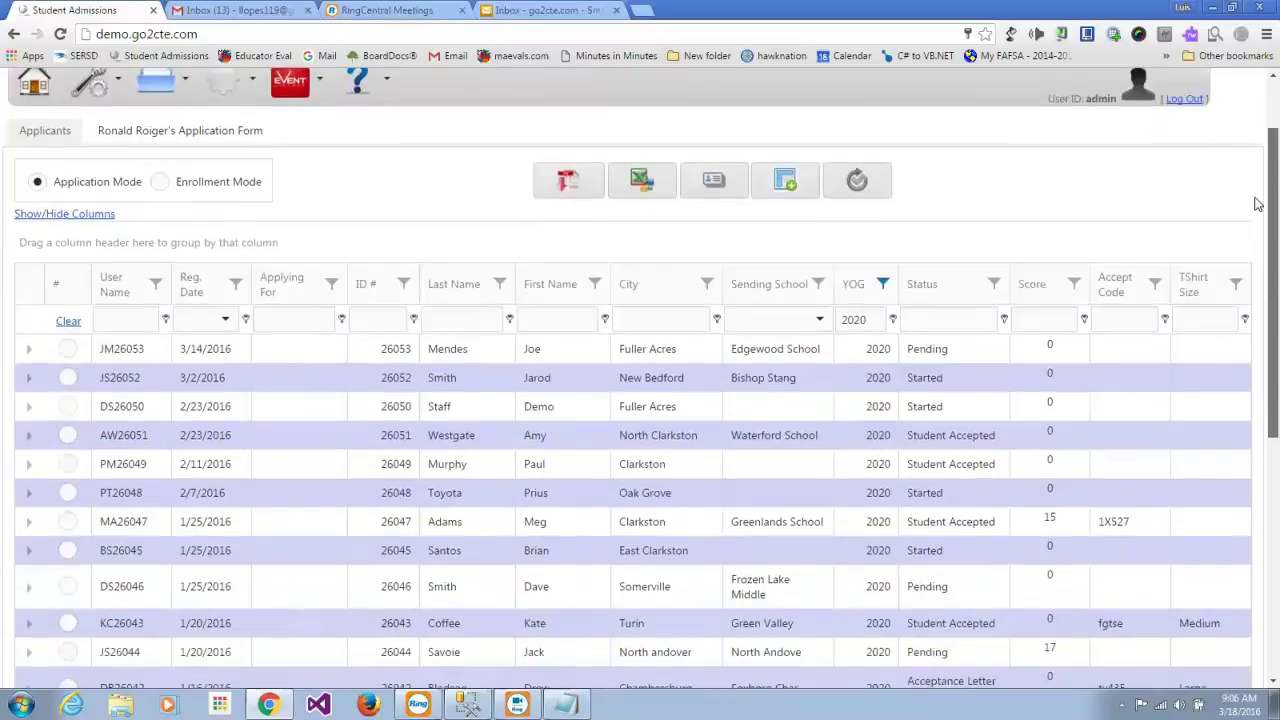
pyautogui.scroll(-1, 1258, 213)
pyautogui.scroll(2, 1258, 150)
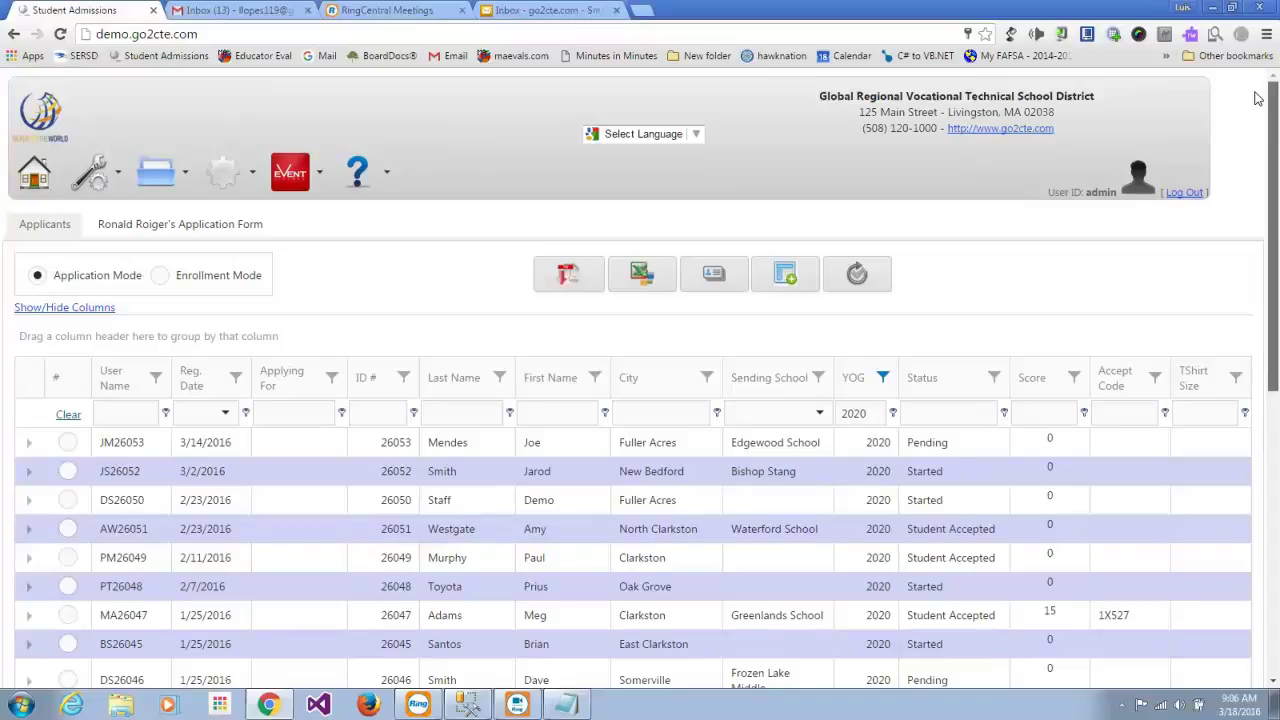
# Filter the applicants list to show only those with the Send Acceptance Letter status.
pyautogui.scroll(-1, 1258, 101)
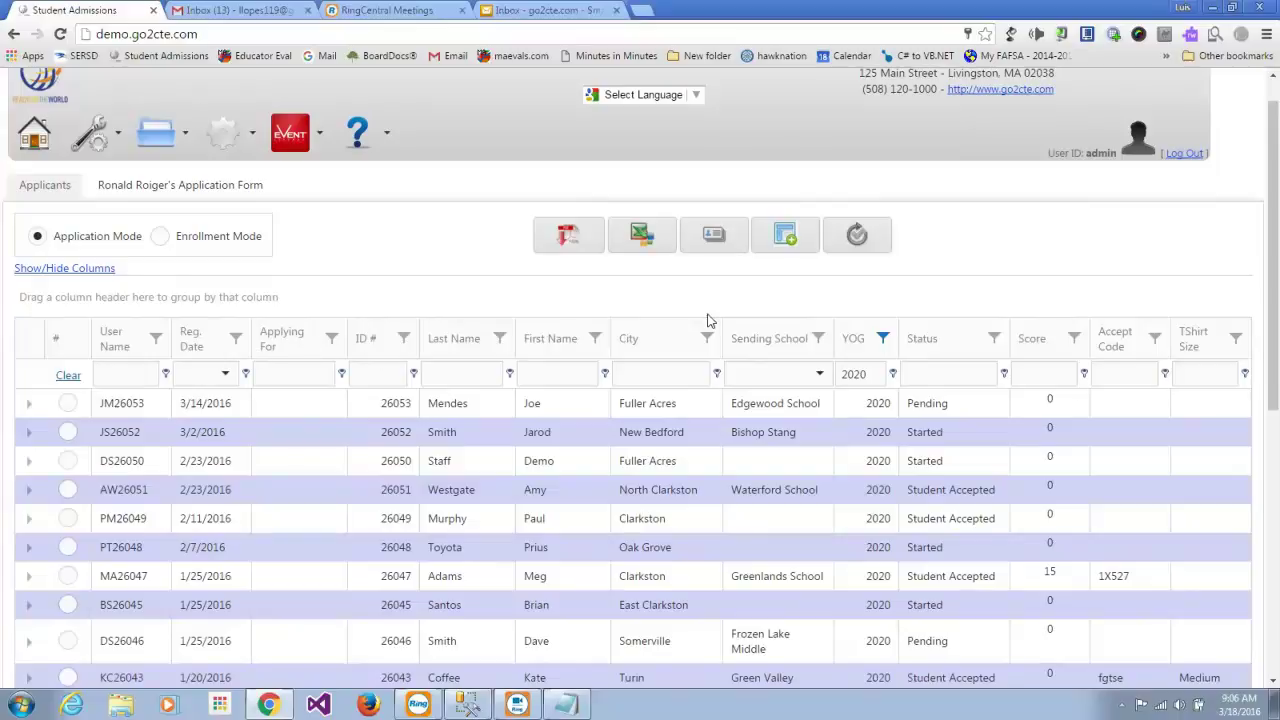
pyautogui.click(994, 340)
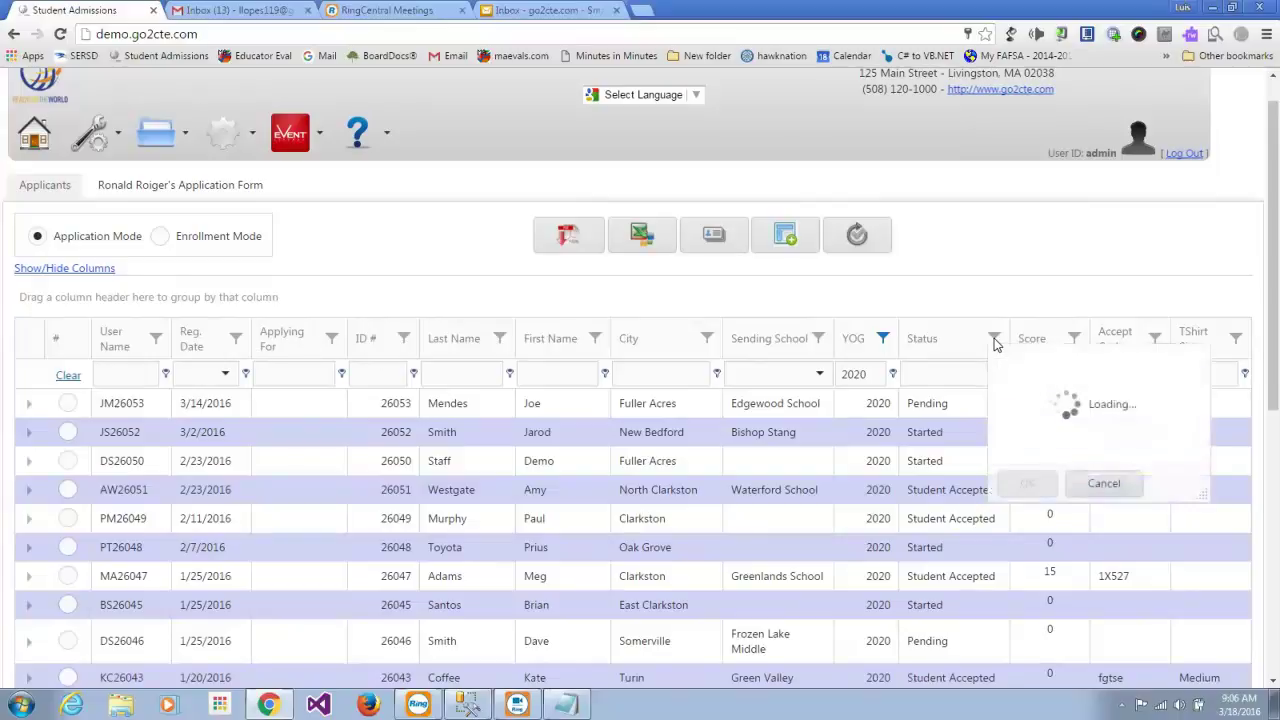
pyautogui.moveTo(1203, 367); pyautogui.dragTo(1204, 426)
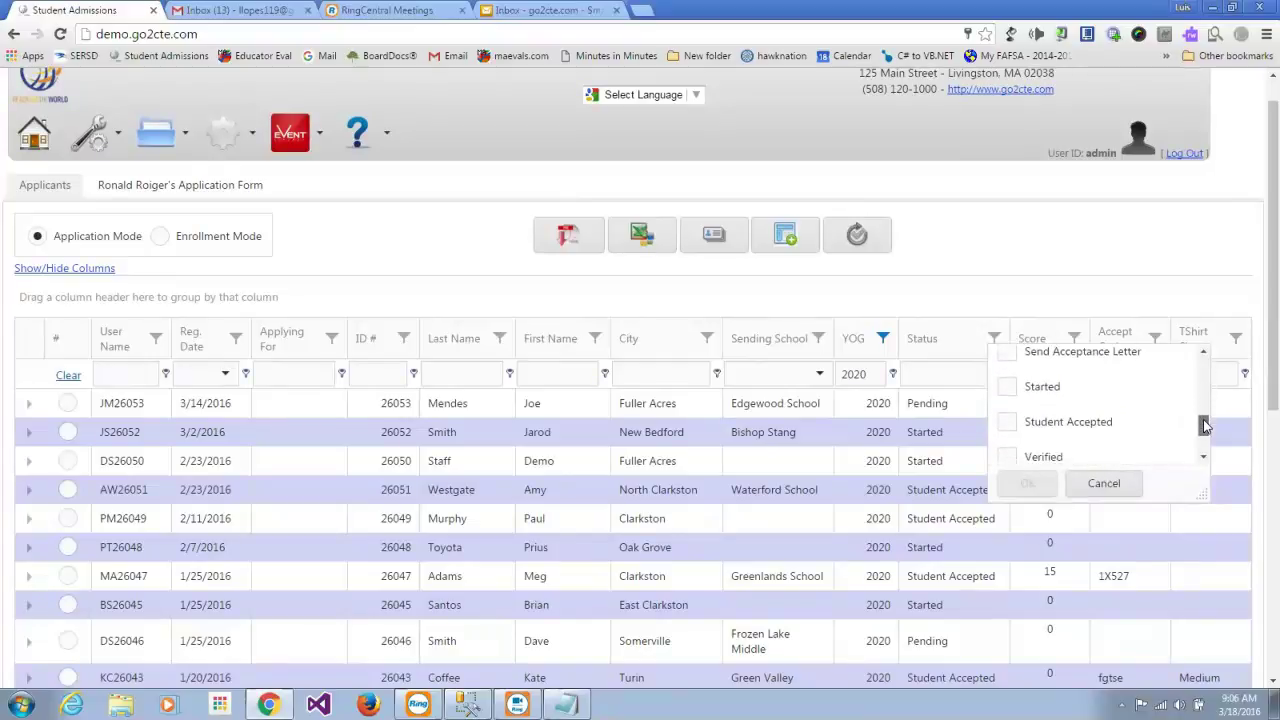
pyautogui.click(1030, 354)
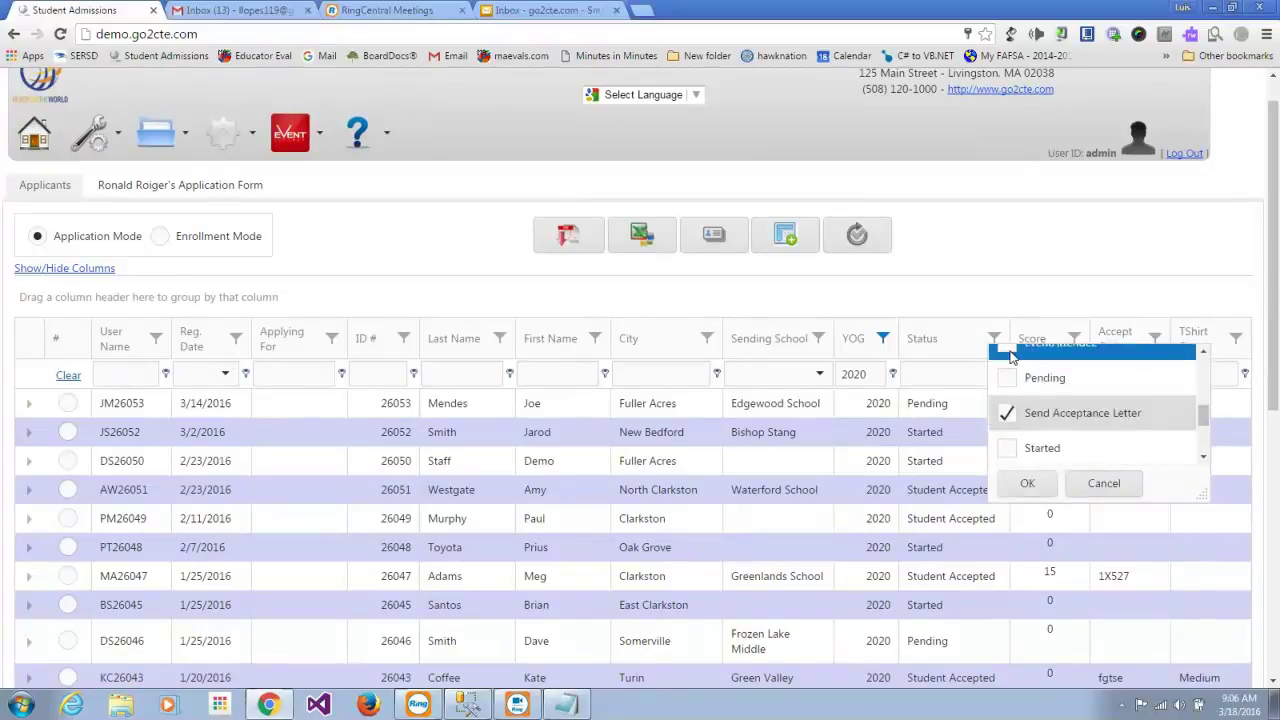
pyautogui.click(1027, 483)
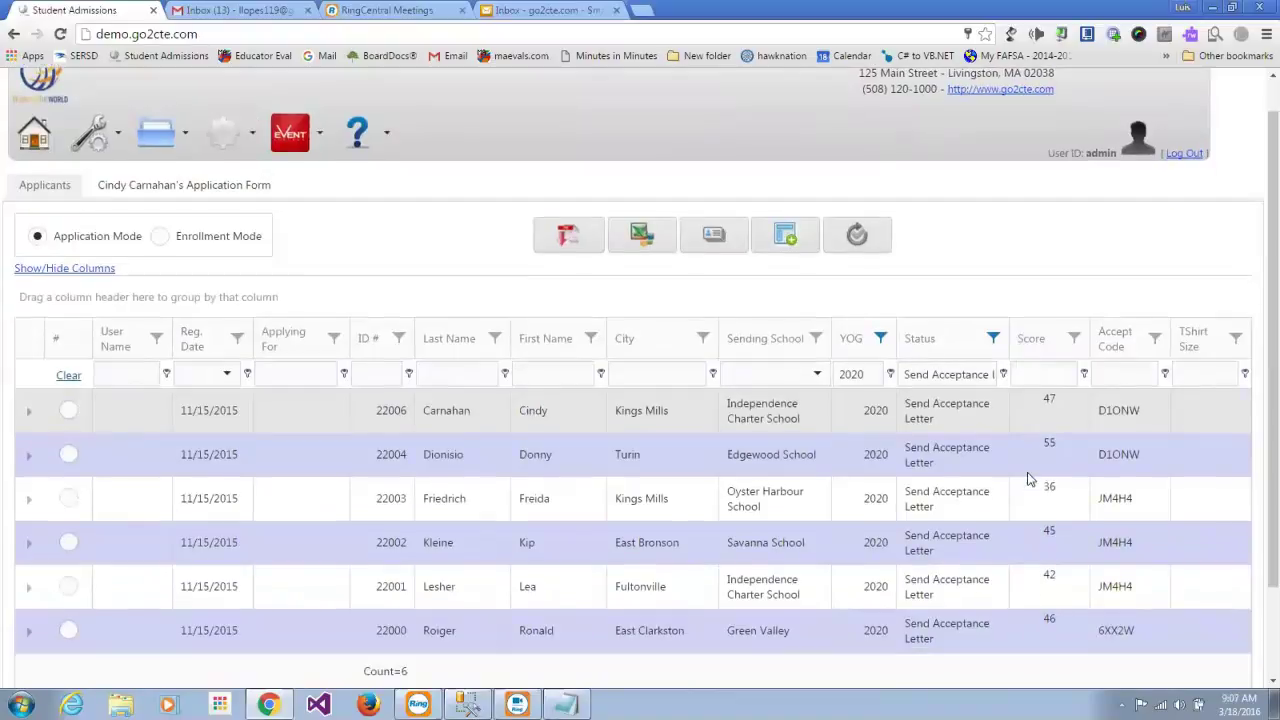
# Export the filtered applicants list to Excel and show the file options for the downloaded Applications (3).xls.
pyautogui.scroll(-2, 1257, 205)
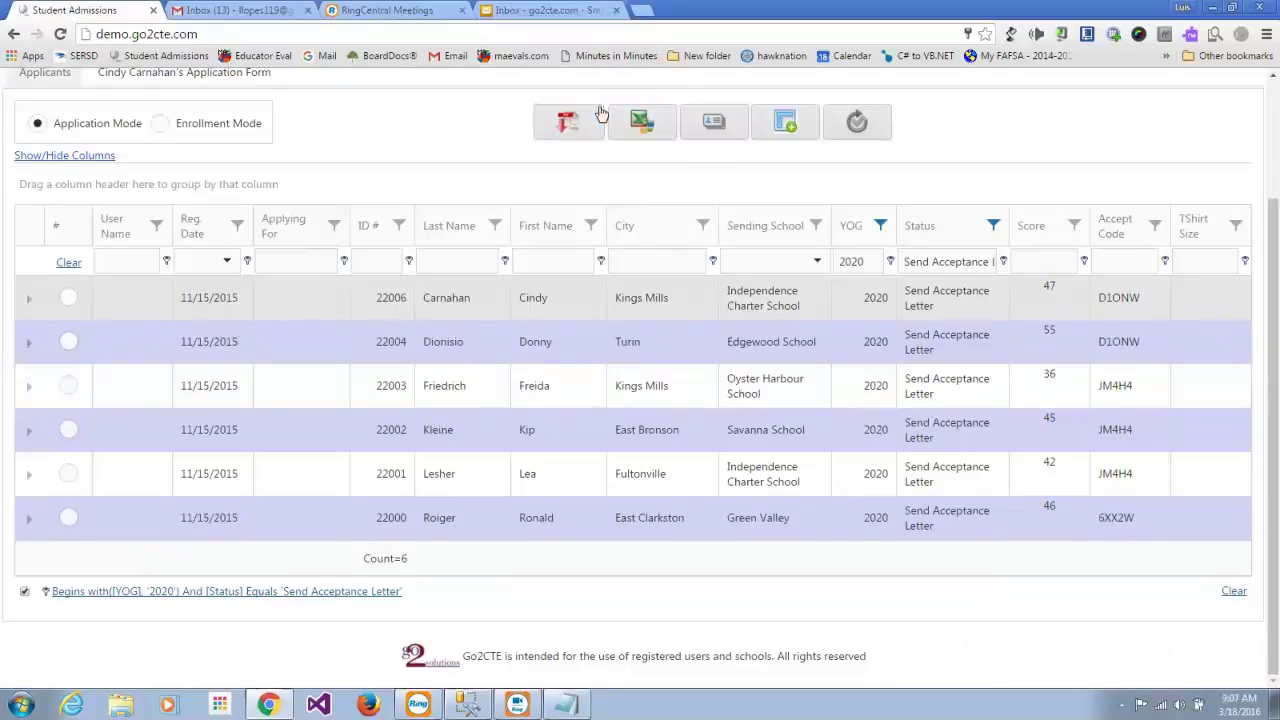
pyautogui.click(642, 121)
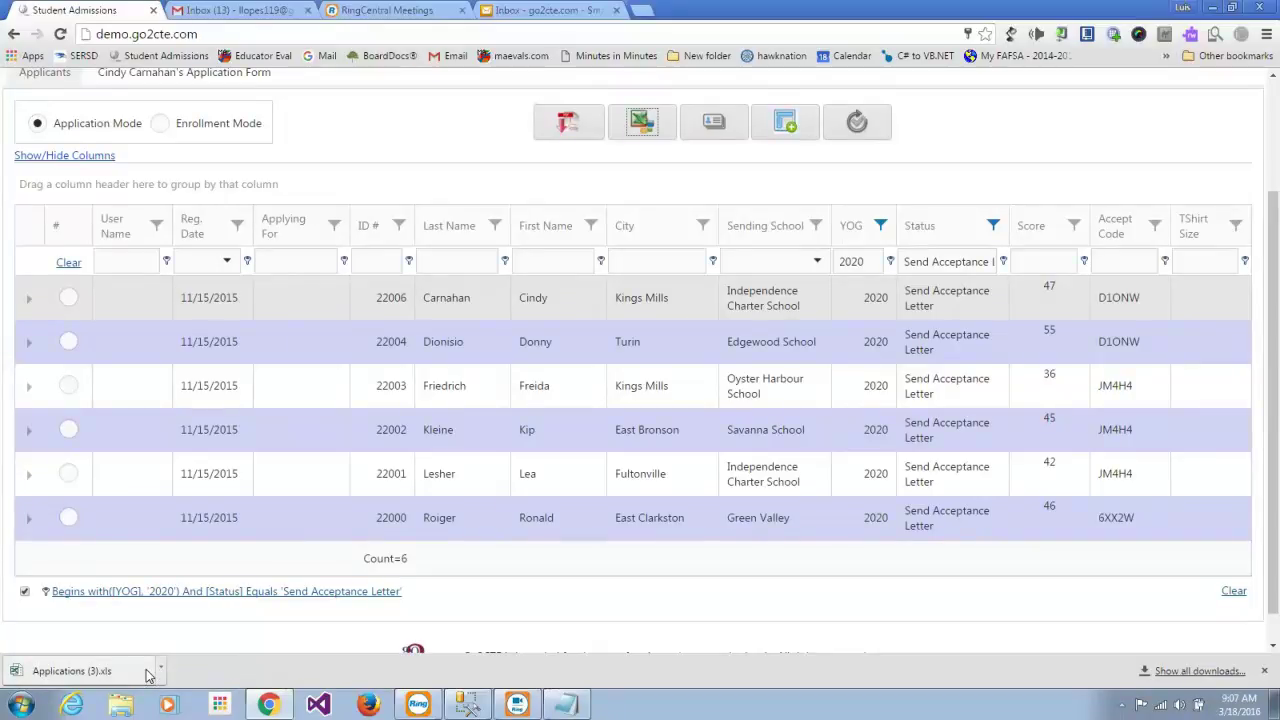
pyautogui.click(146, 676)
pyautogui.moveTo(146, 676); pyautogui.dragTo(186, 580)
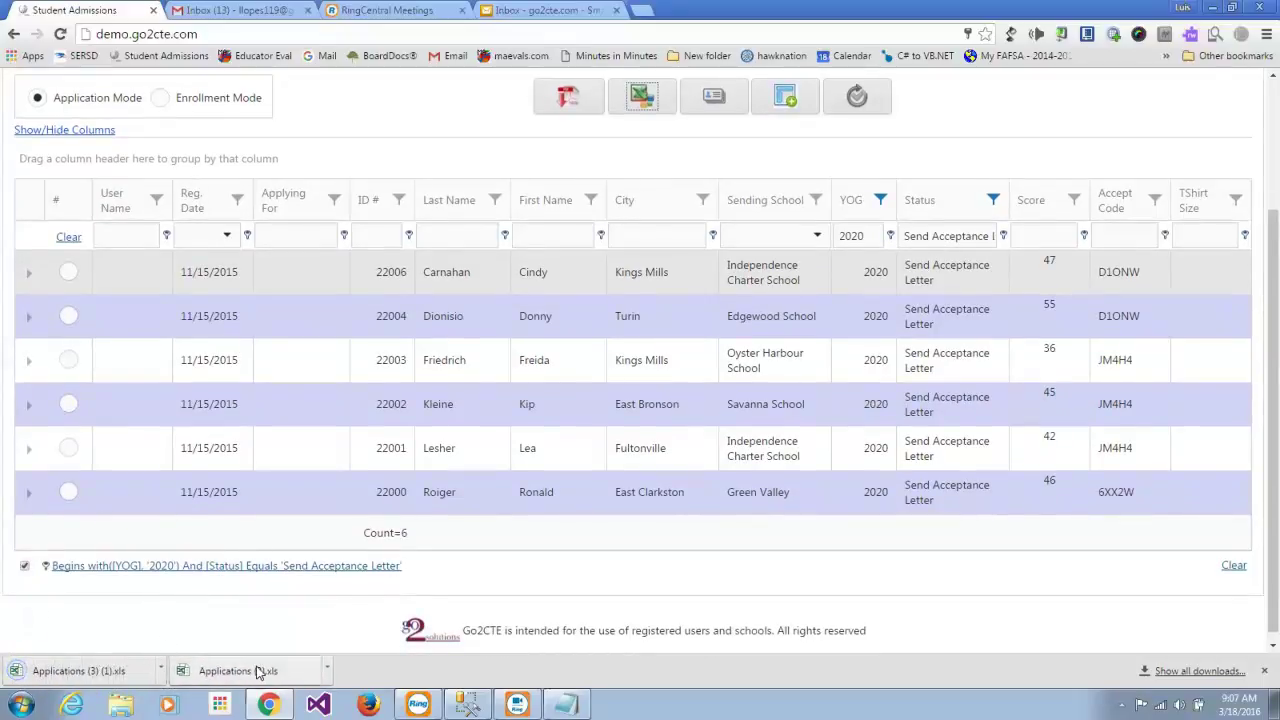
pyautogui.click(327, 671)
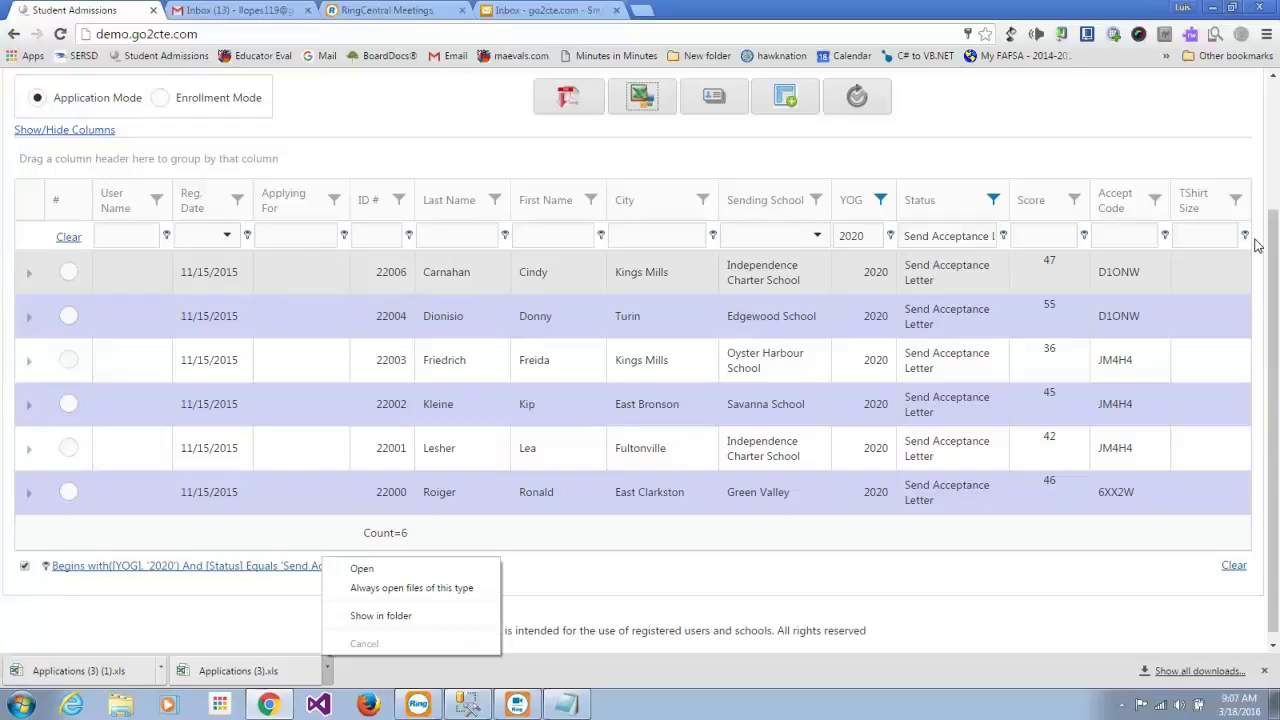
# Open the Email Applicants page from the mass email and download options.
pyautogui.scroll(3, 1258, 104)
pyautogui.click(168, 175)
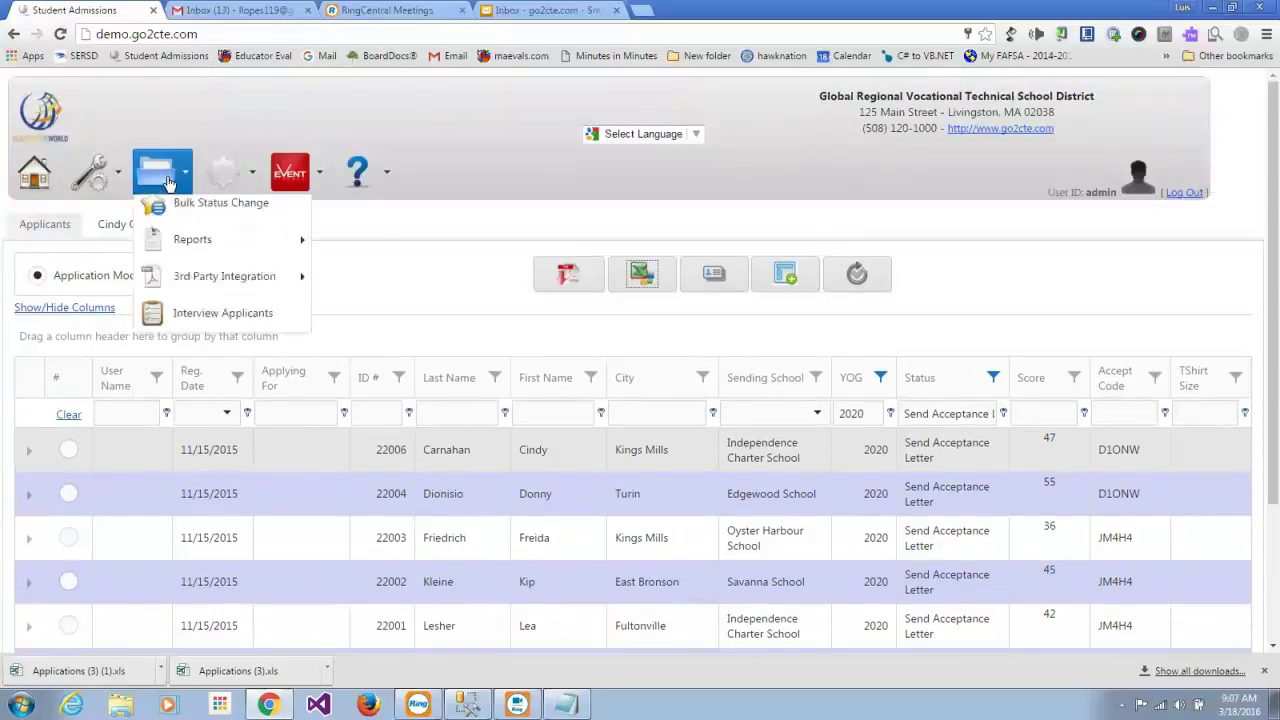
pyautogui.moveTo(217, 289)
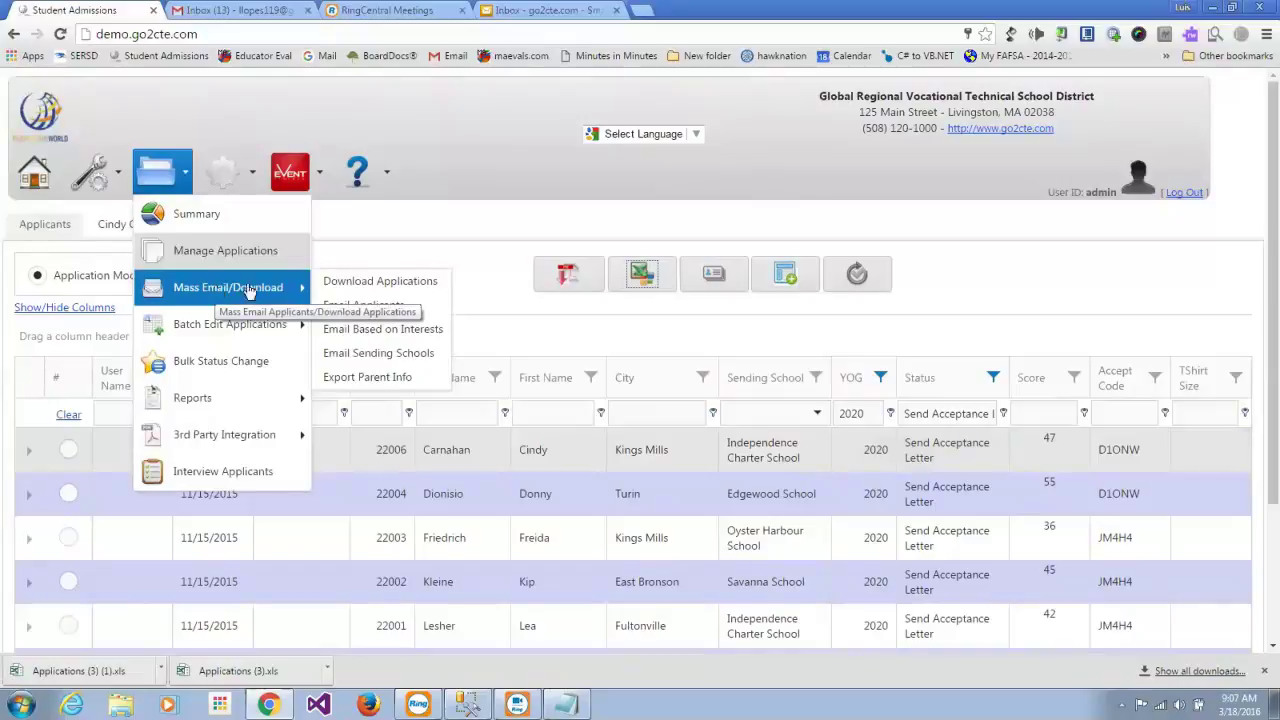
pyautogui.click(400, 308)
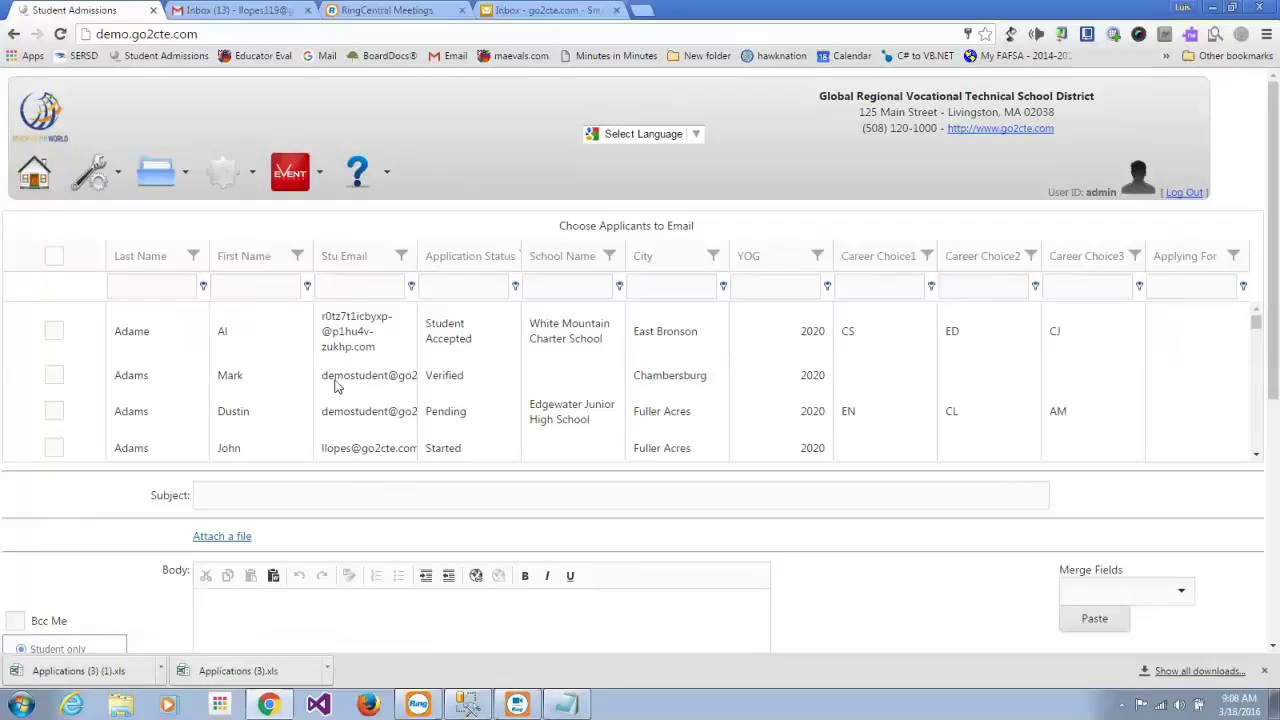
# Filter the student emails by "ll" and select all the matching applicants as recipients.
pyautogui.click(345, 284)
pyautogui.write('ll')
pyautogui.press('Return')
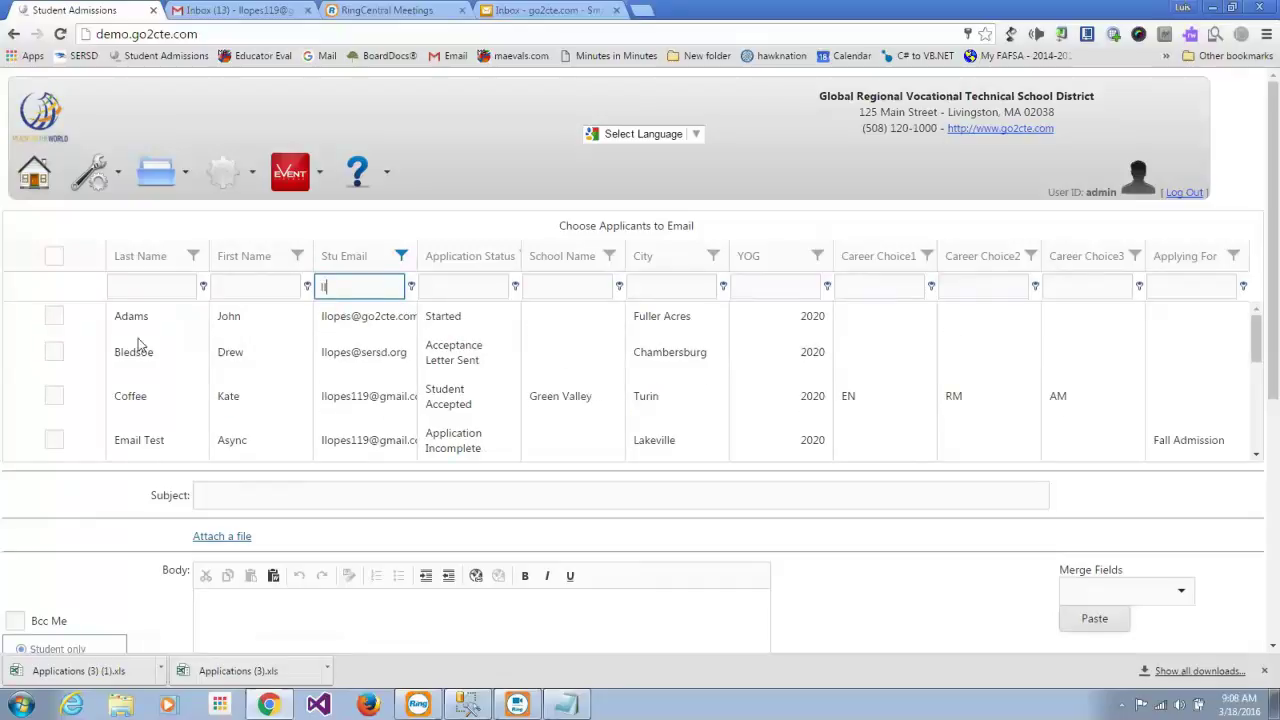
pyautogui.click(54, 258)
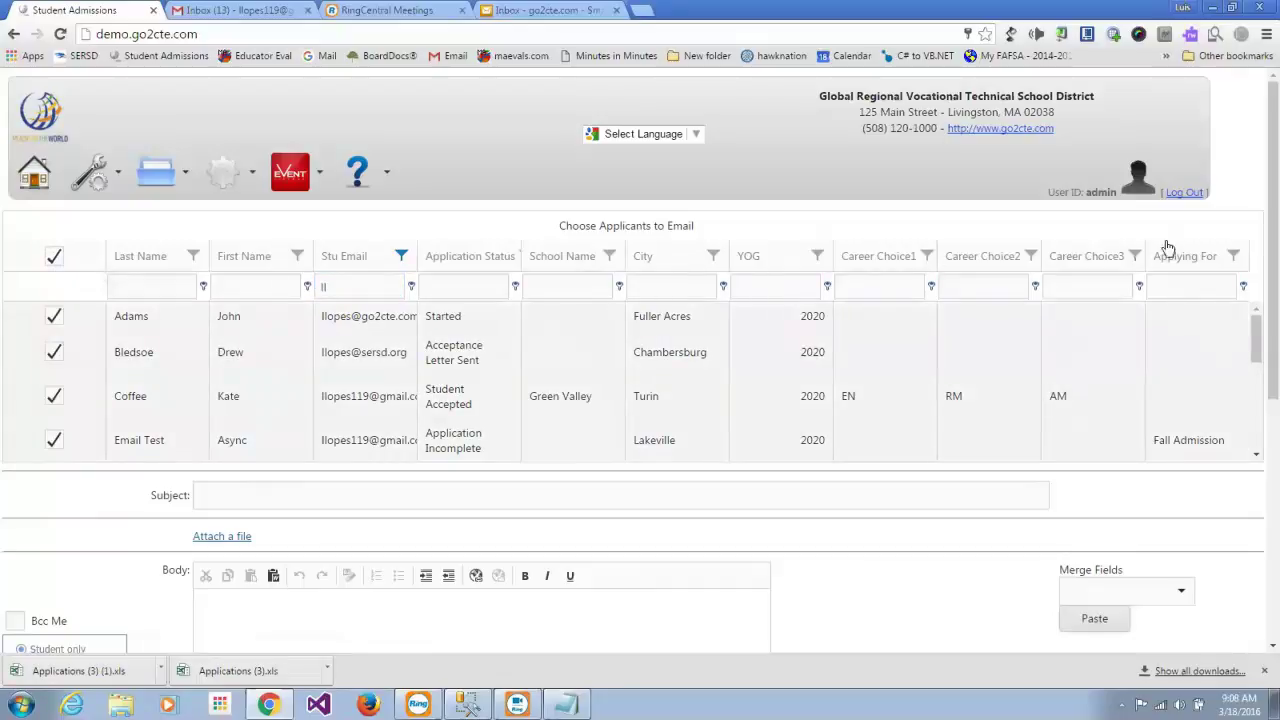
# Enter the email subject "Congratulations [FirstName], You Have Been Accepted".
pyautogui.scroll(-1, 1256, 257)
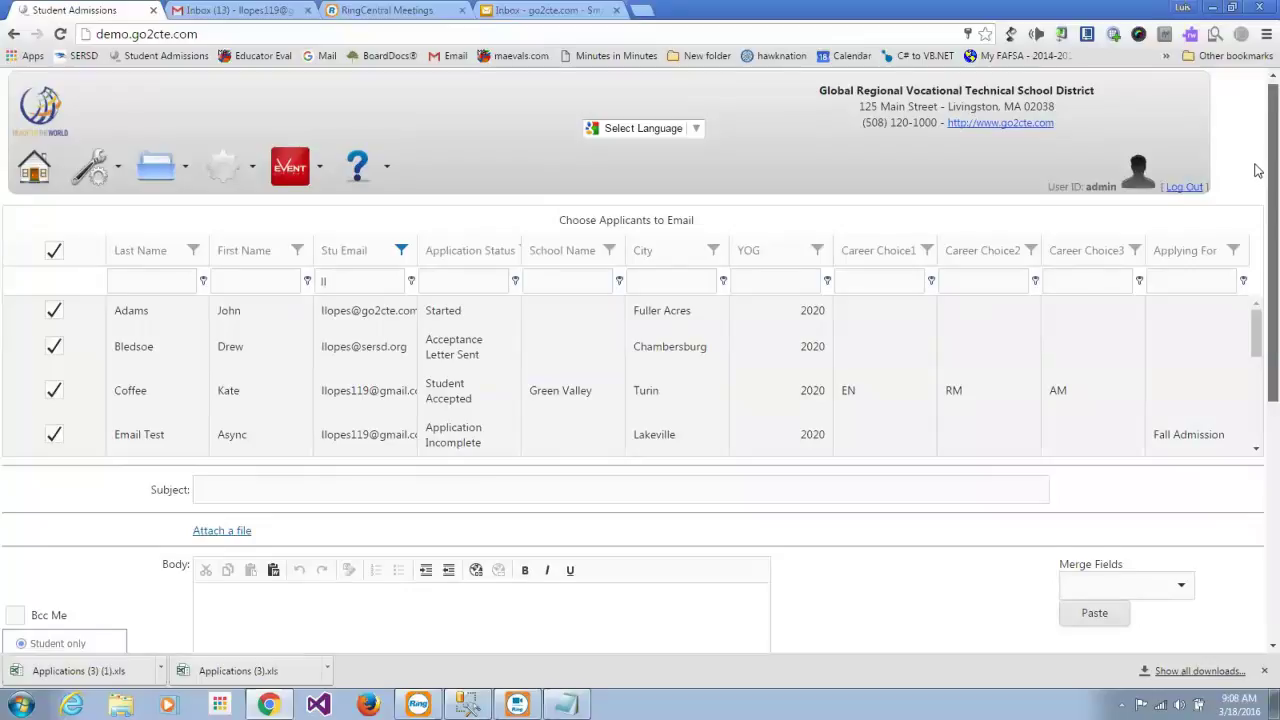
pyautogui.scroll(-1, 1257, 217)
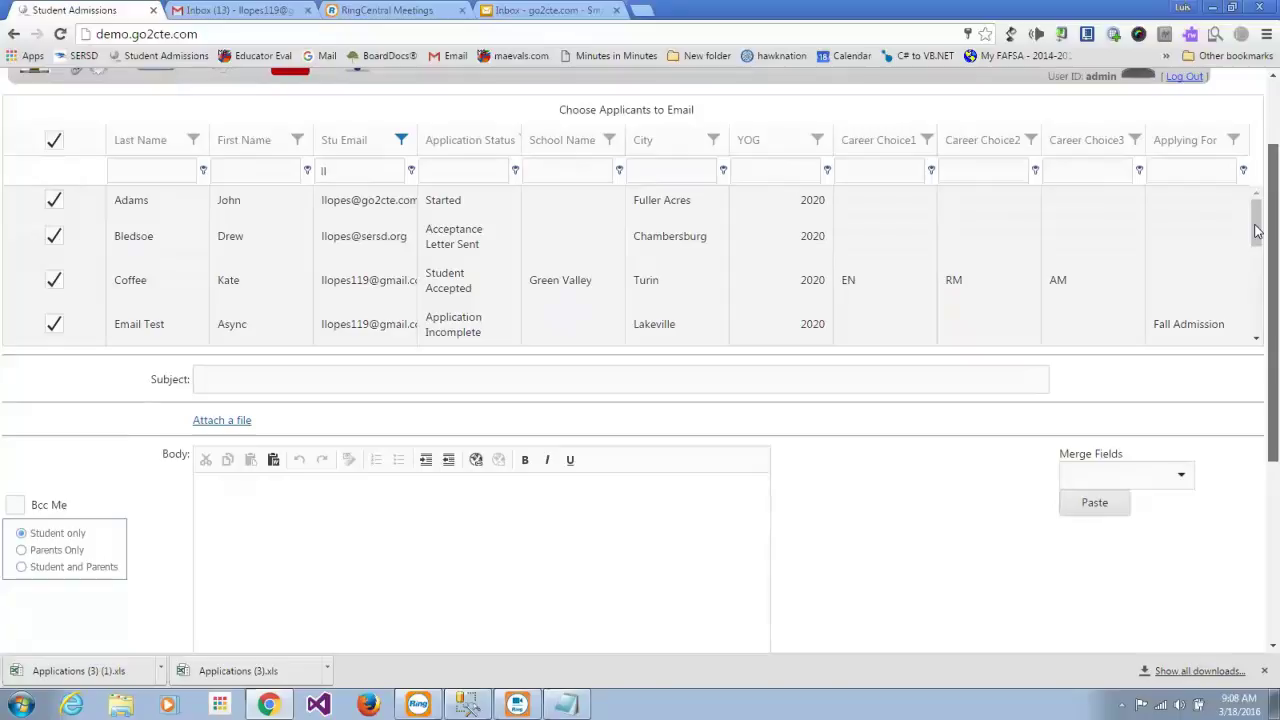
pyautogui.click(573, 377)
pyautogui.write('Congrat')
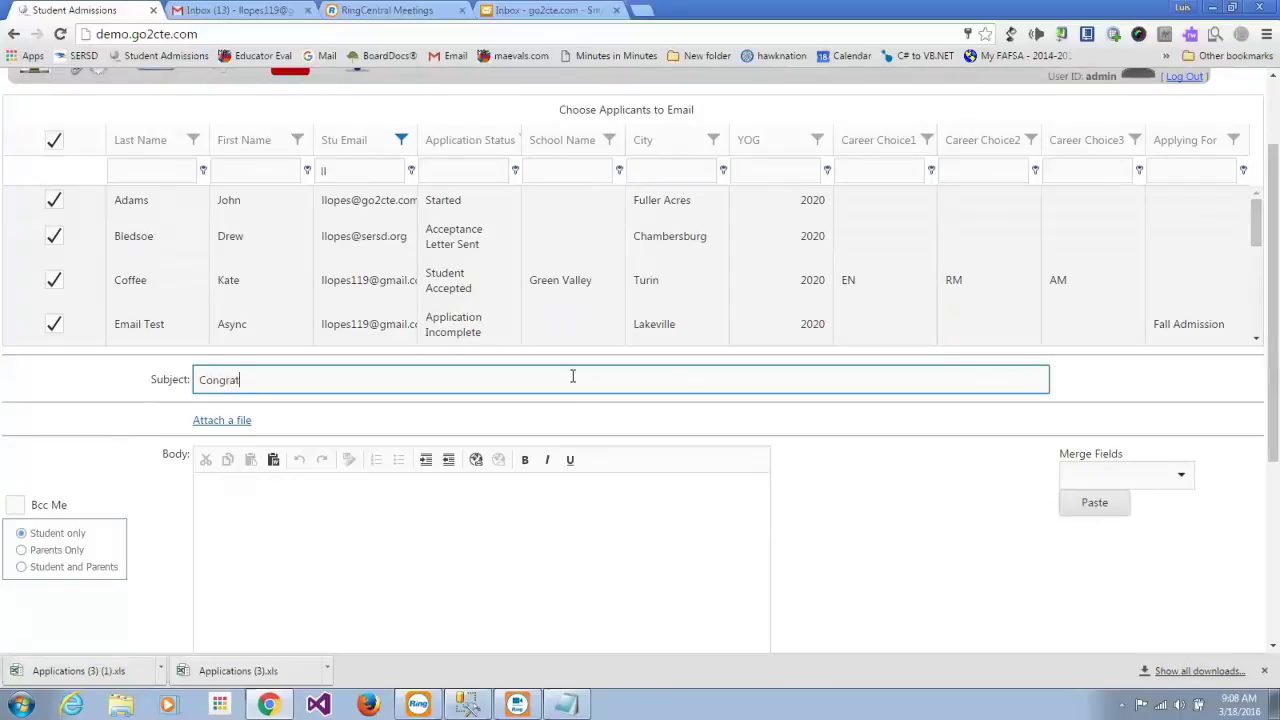
pyautogui.write('ulations [FirstName], You HJav')
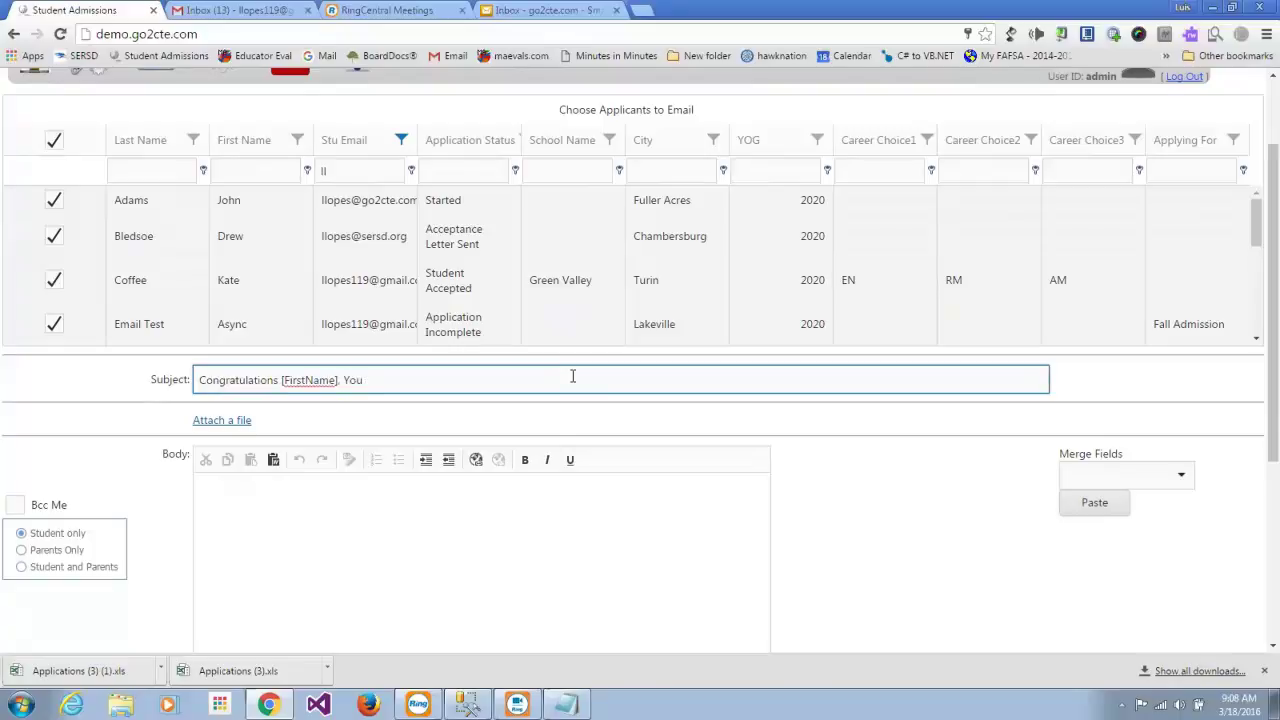
pyautogui.press('BackSpace')
pyautogui.press('BackSpace')
pyautogui.press('BackSpace')
pyautogui.write('ave Been Accepted')
# Copy the whole prepared acceptance letter from Notepad and paste it into the email body.
pyautogui.click(566, 710)
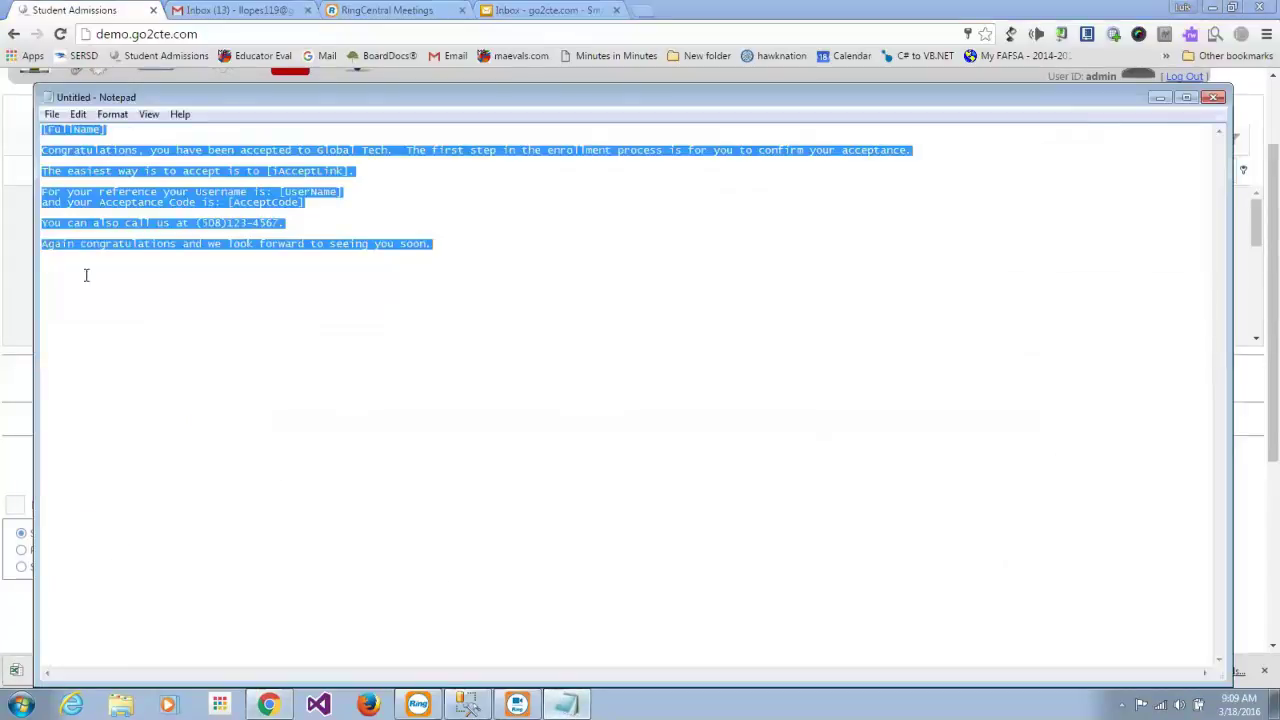
pyautogui.moveTo(437, 250); pyautogui.dragTo(30, 122)
pyautogui.click(258, 10)
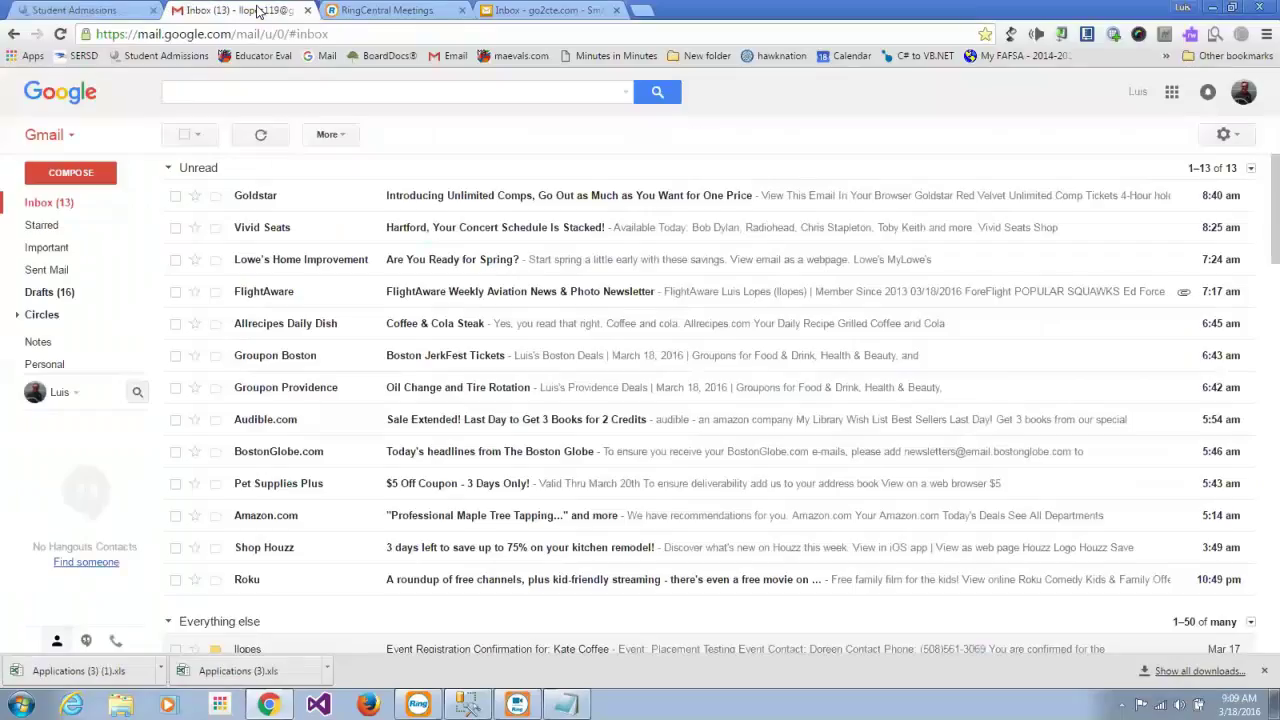
pyautogui.click(113, 7)
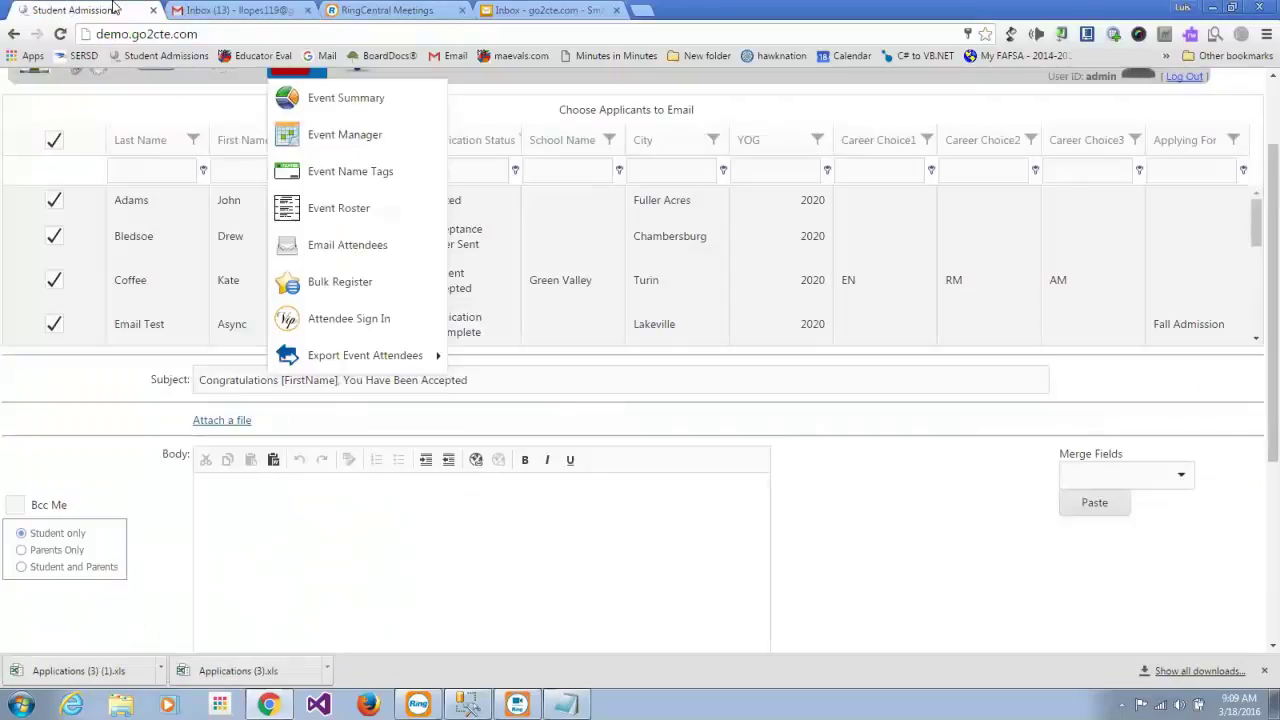
pyautogui.click(282, 503)
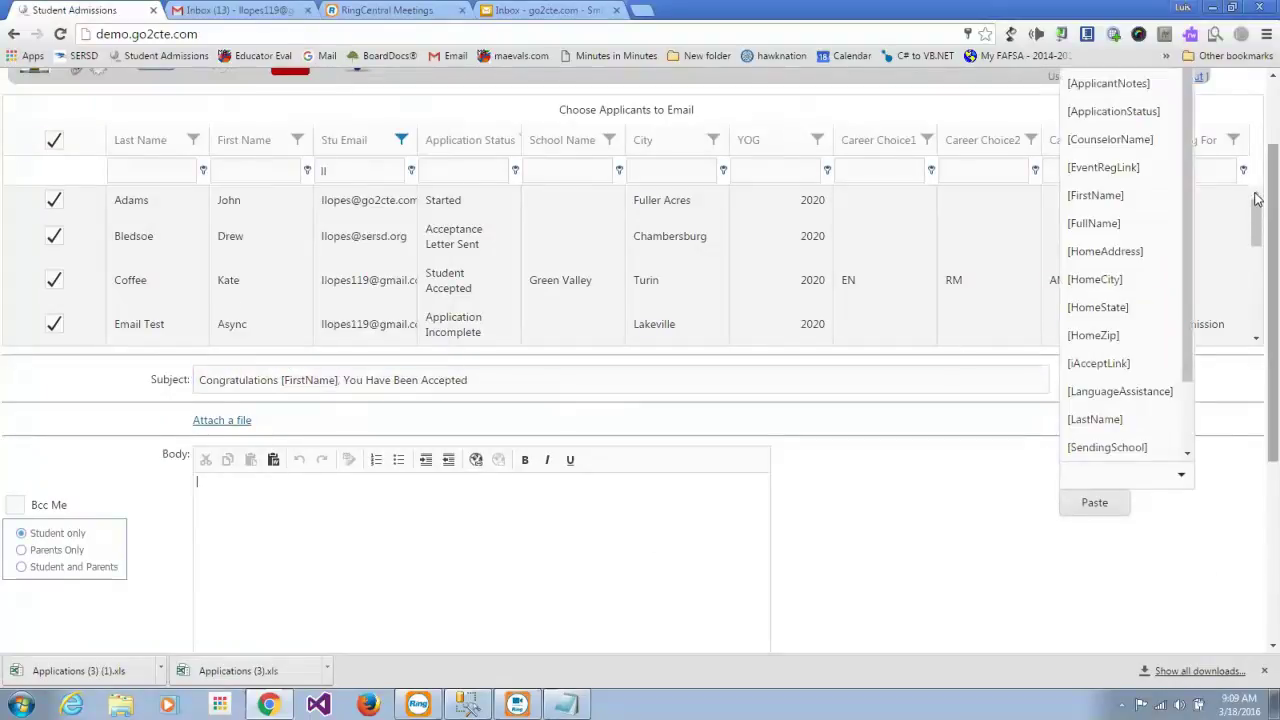
pyautogui.scroll(-1, 1255, 240)
pyautogui.scroll(-1, 1258, 265)
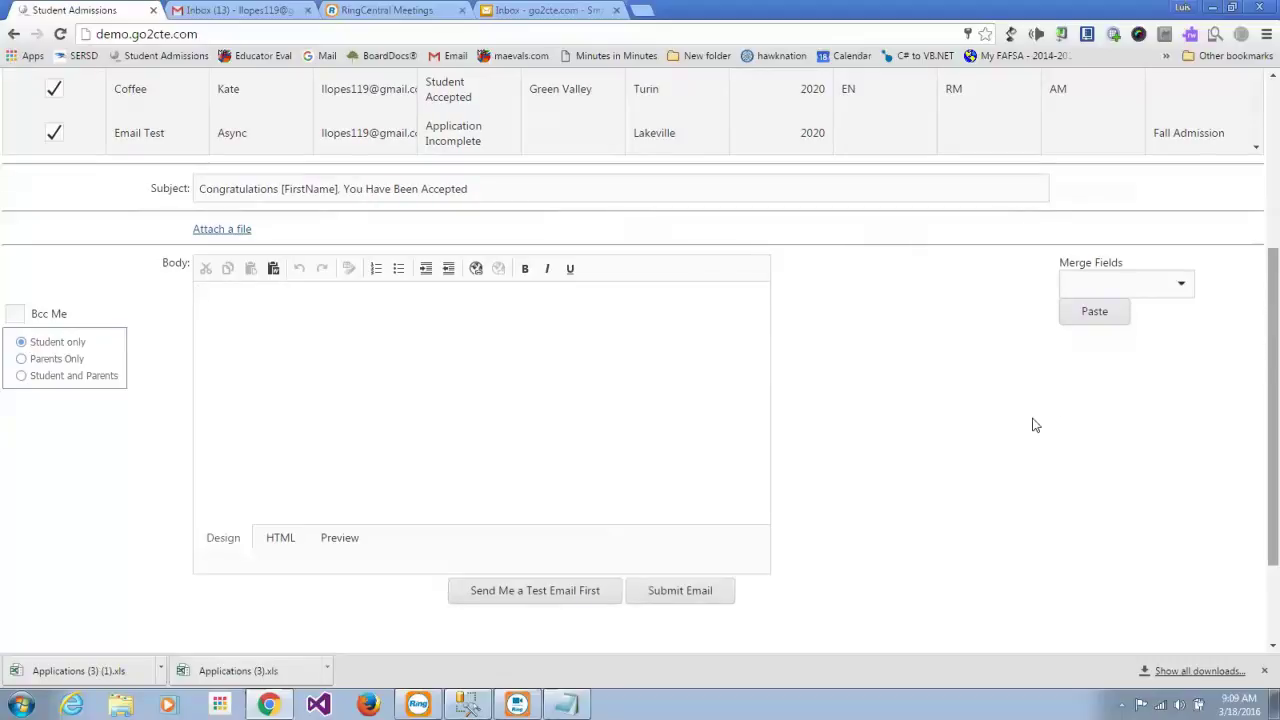
pyautogui.write('[FullName],  Congratulations, you have been accepted to Global Tech.  The first step in the enrollment process is for you to confirm your acceptance.  The easiest way is to accept is to [iAcceptLink].  For your reference your Username is: [UserName] and your Acceptance Code is: [AcceptCode]  You can also call us at (508)123-4567.  Again congratulations and we look forward to seeing you soon.')
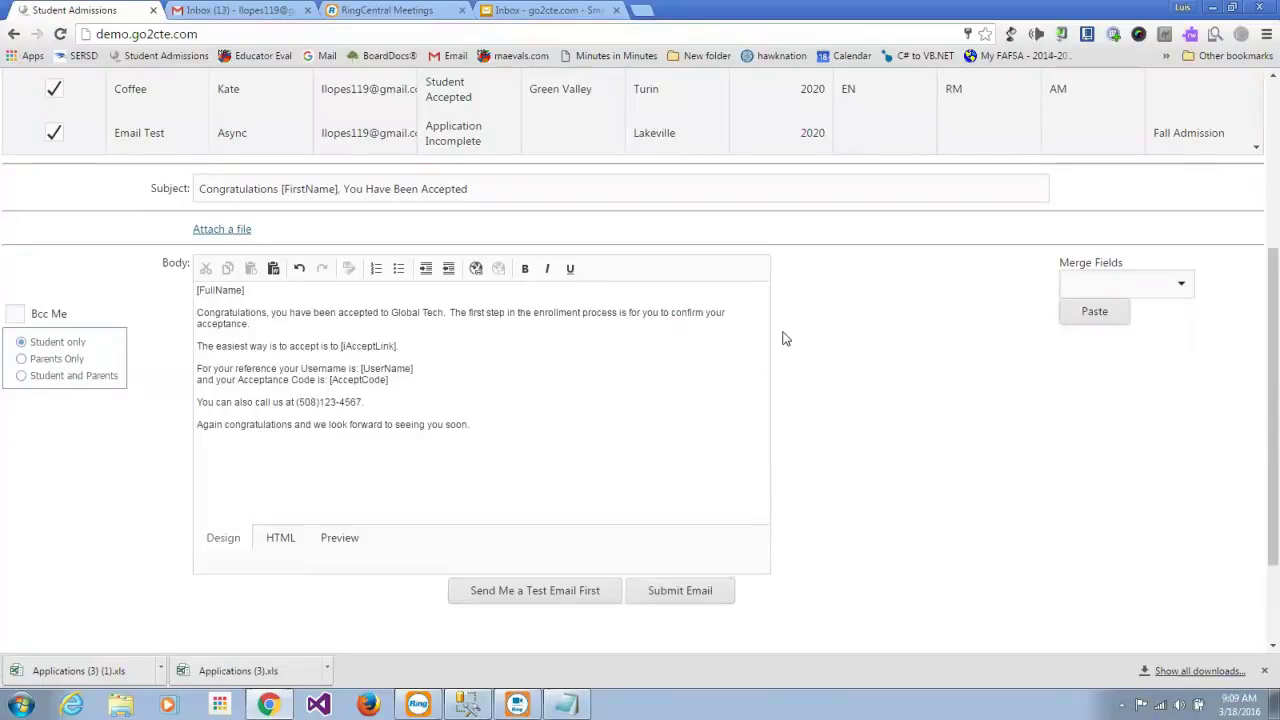
# Look through the available merge fields and submit the acceptance email to the selected applicants.
pyautogui.click(1192, 287)
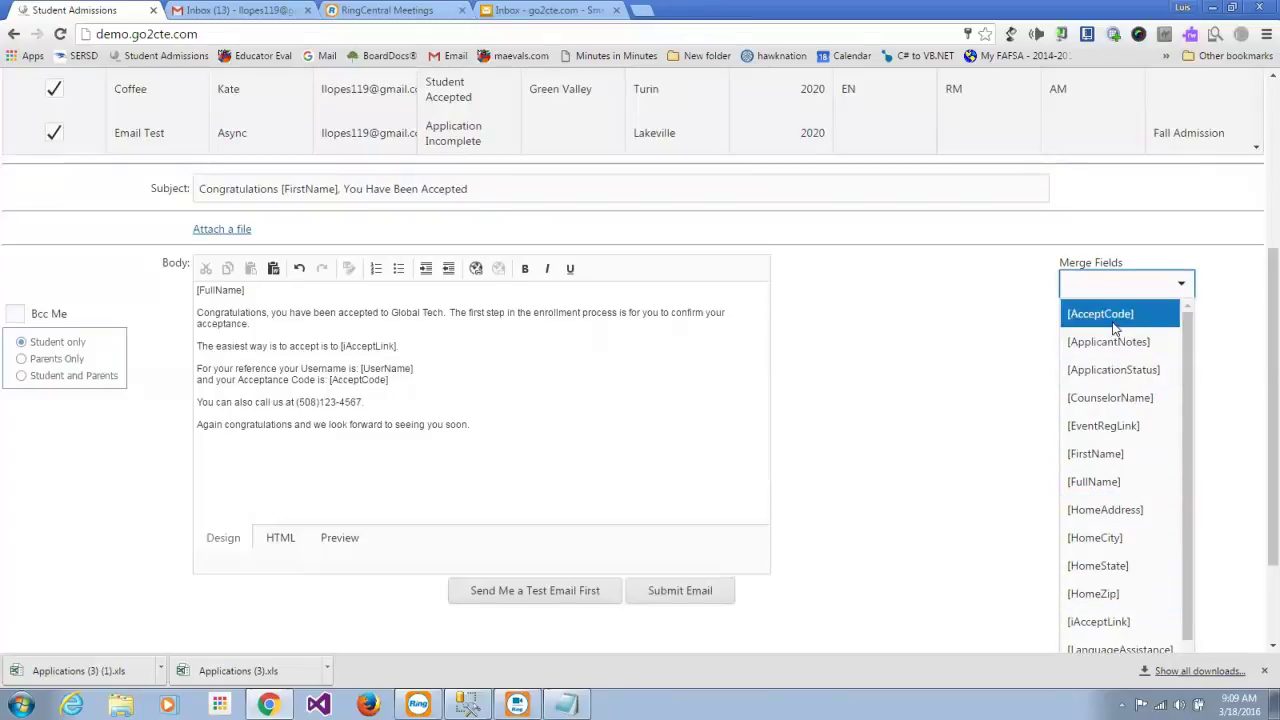
pyautogui.moveTo(1189, 338); pyautogui.dragTo(1189, 363)
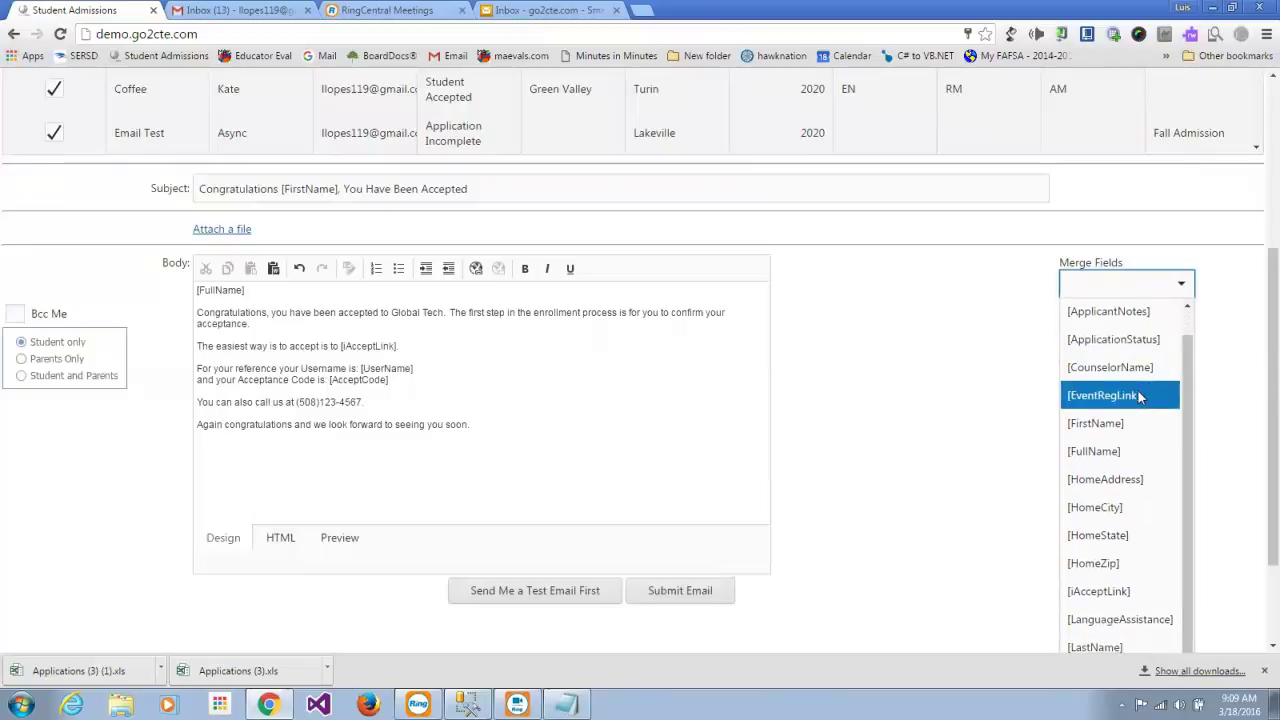
pyautogui.click(521, 425)
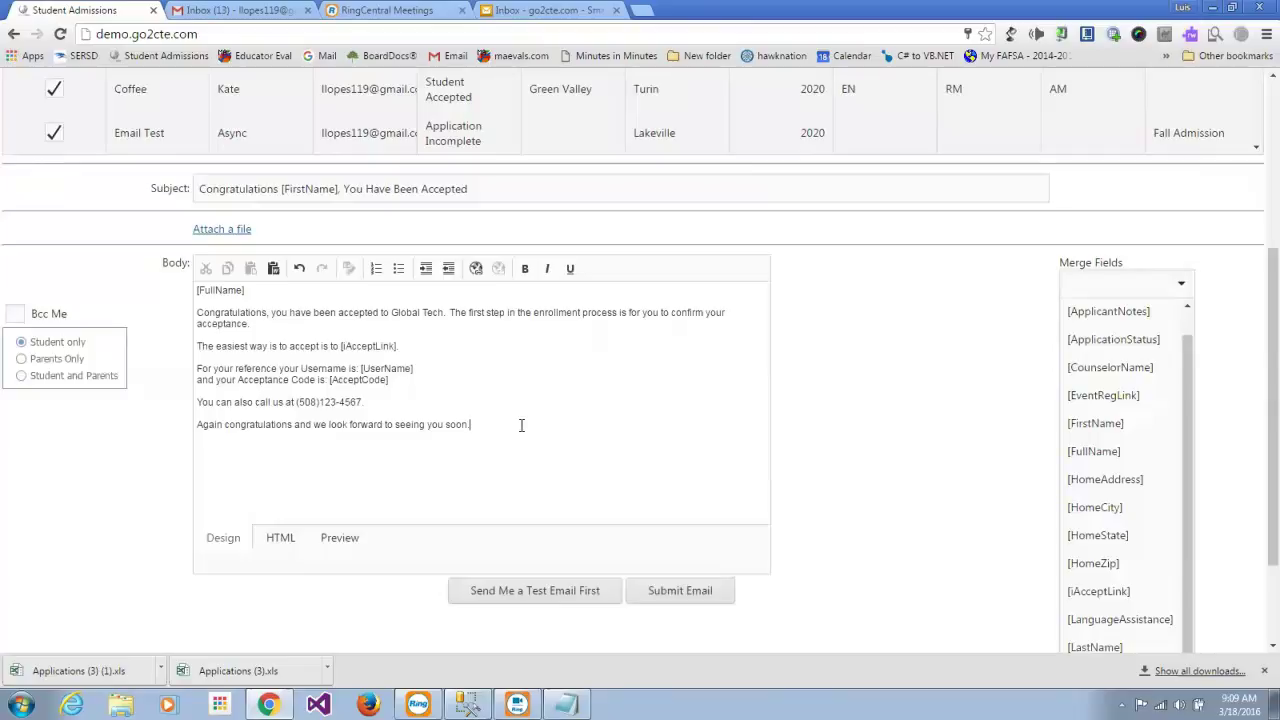
pyautogui.click(678, 594)
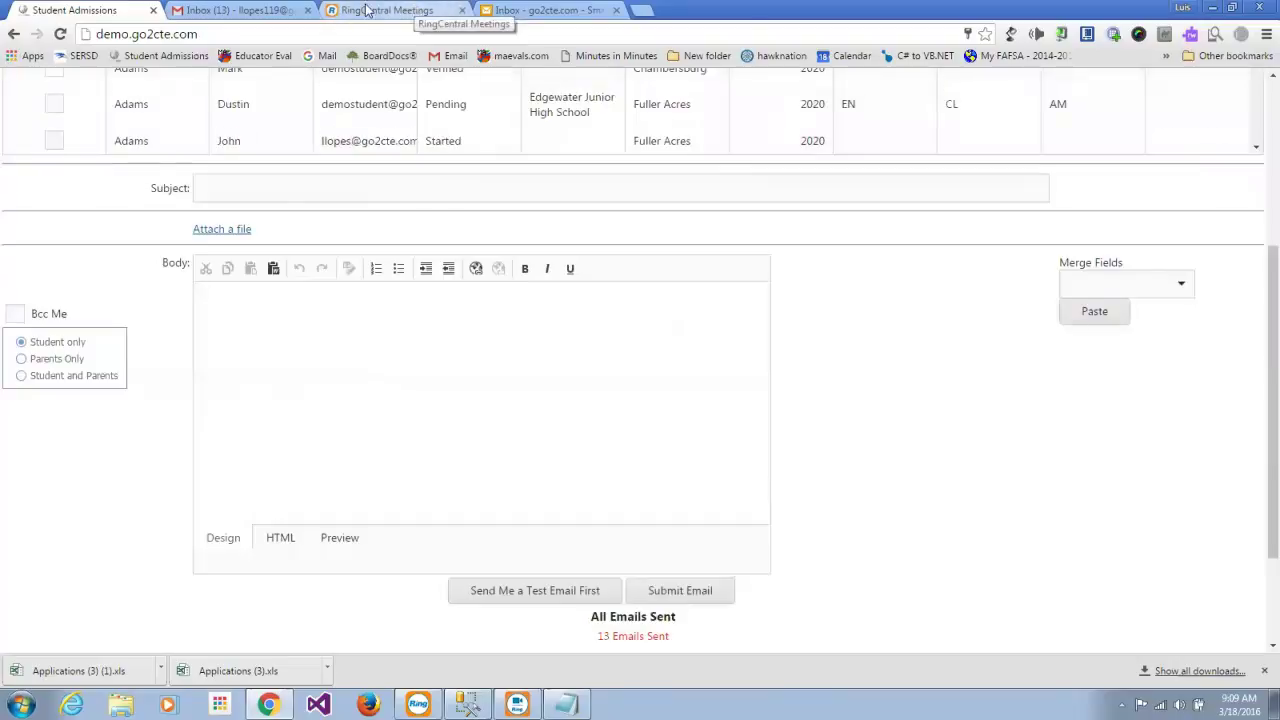
# Switch to Gmail, open the second acceptance email in the inbox and follow its acceptance link.
pyautogui.click(238, 12)
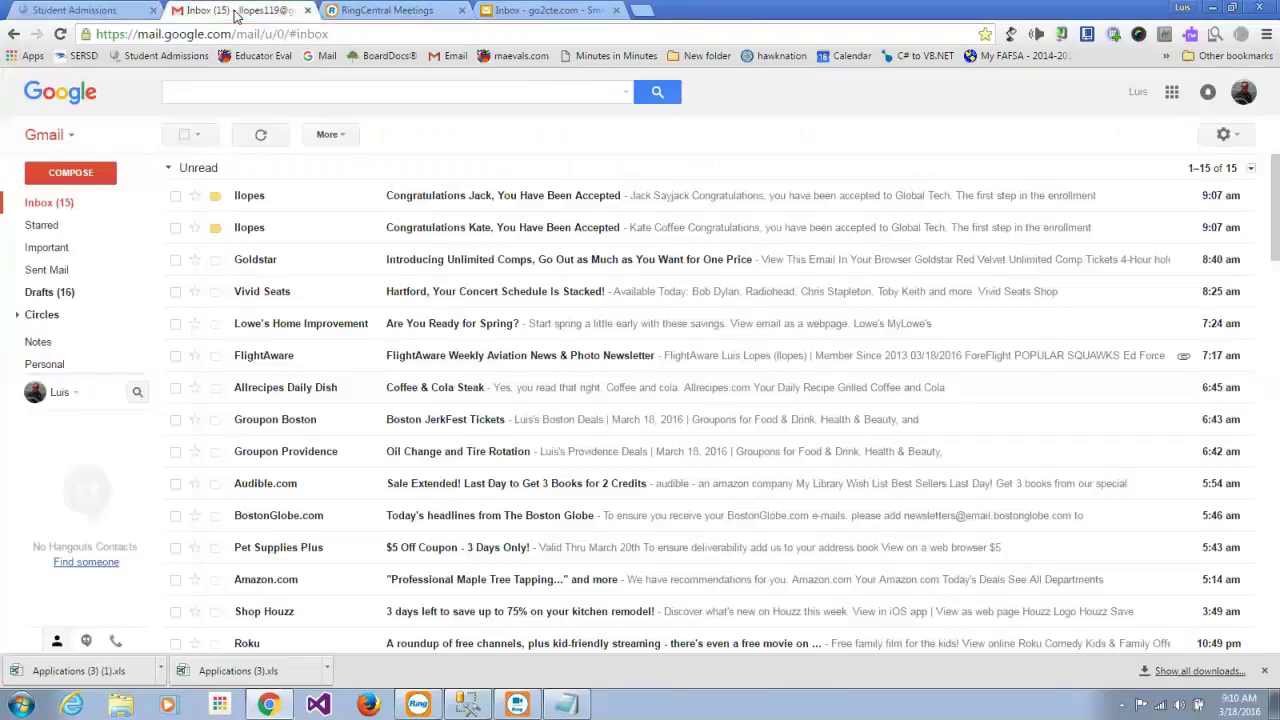
pyautogui.click(467, 230)
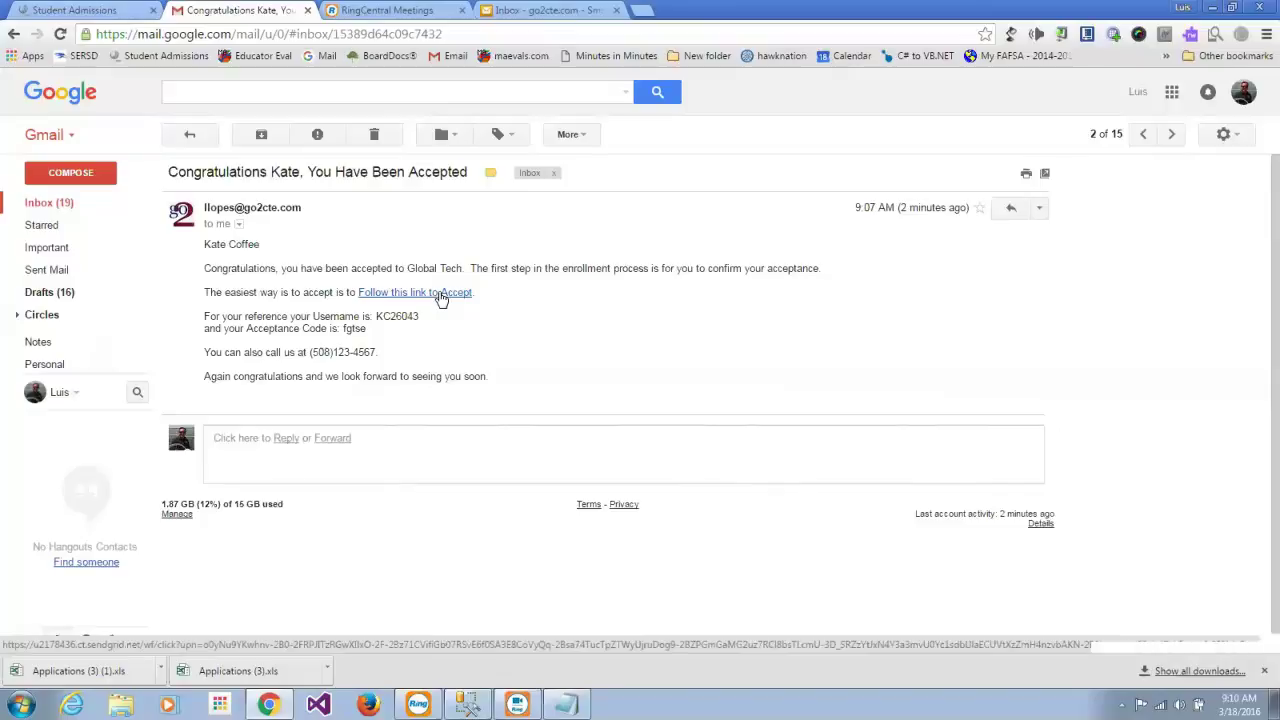
pyautogui.click(441, 293)
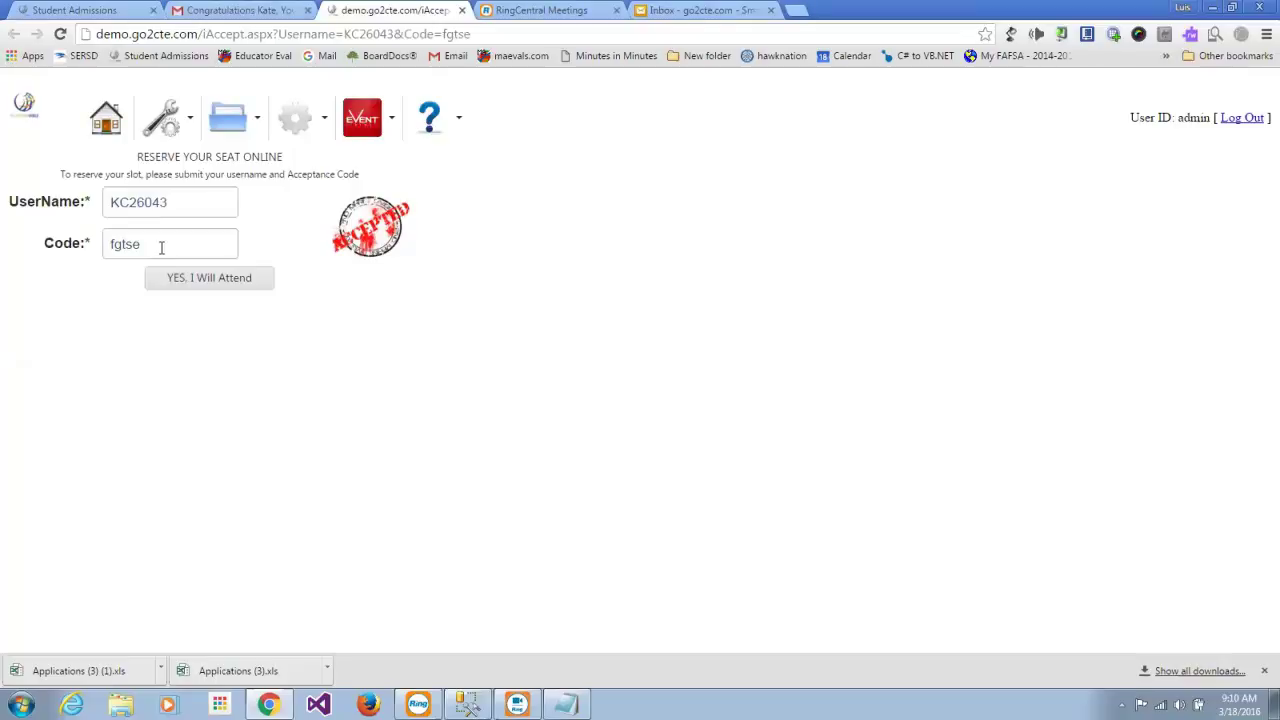
# Confirm attendance with the prefilled username and code, choose T-shirt size Medium and confirm the email address.
pyautogui.click(209, 279)
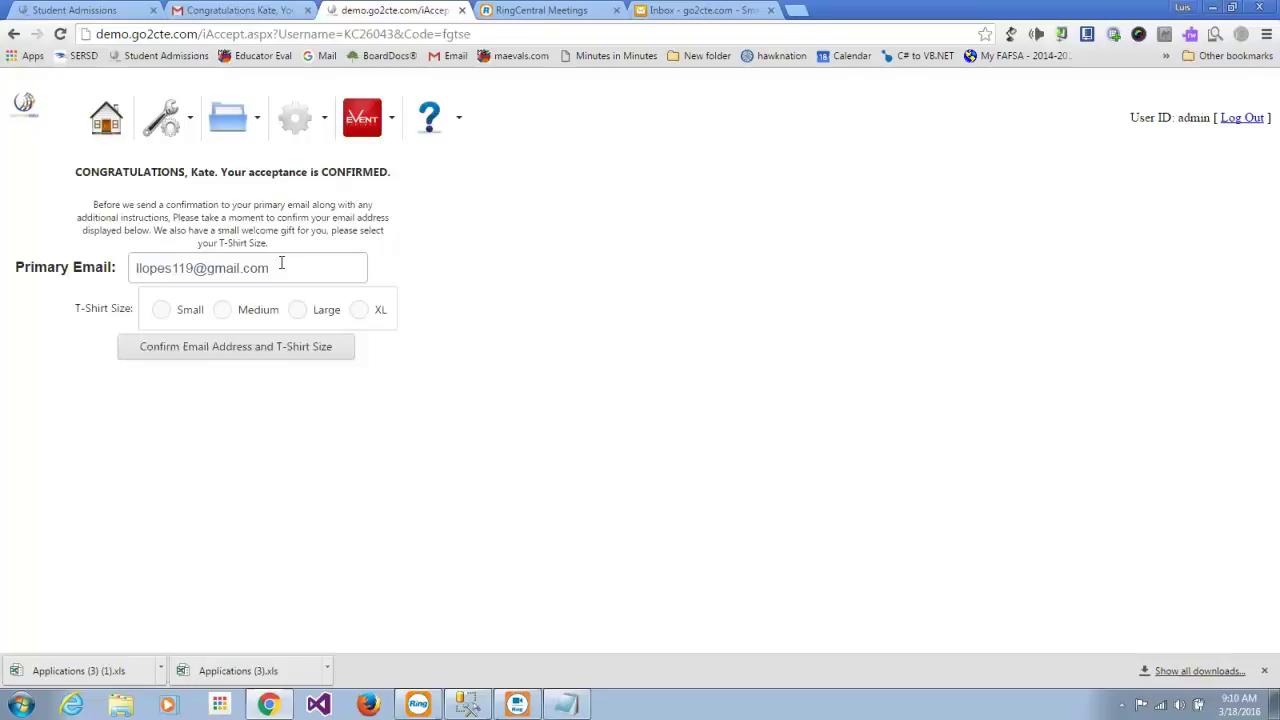
pyautogui.click(222, 310)
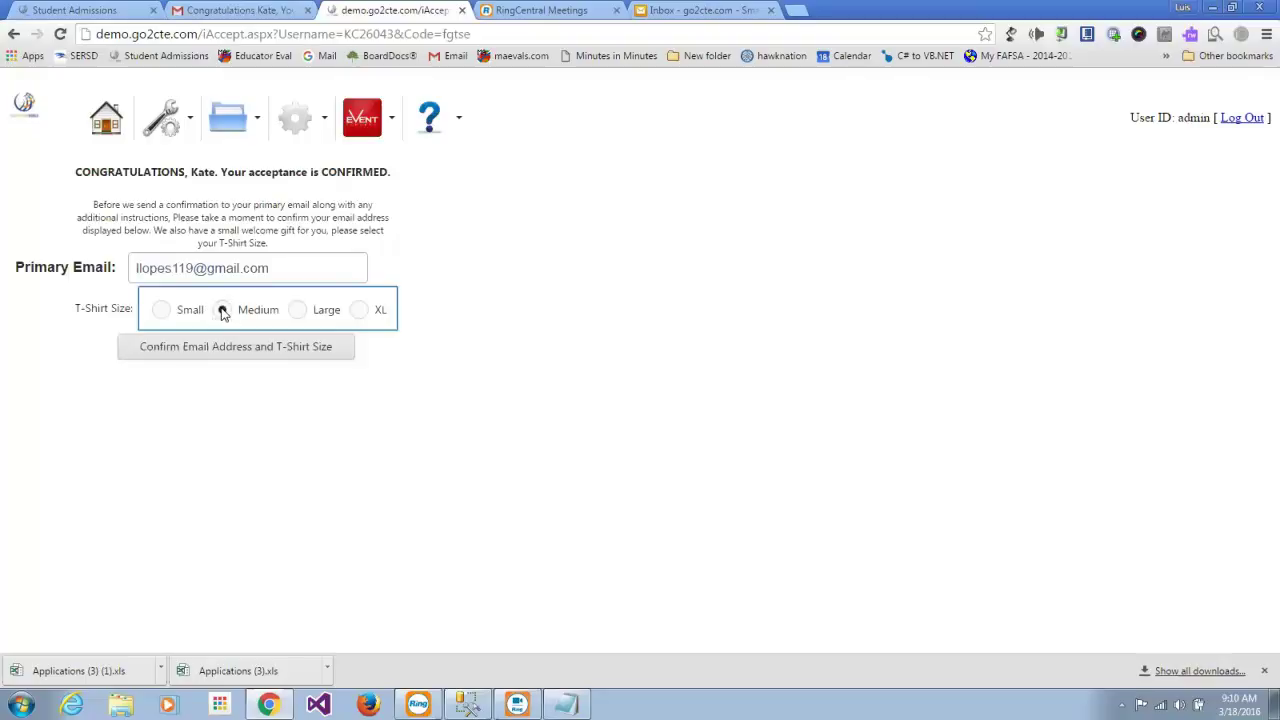
pyautogui.click(251, 357)
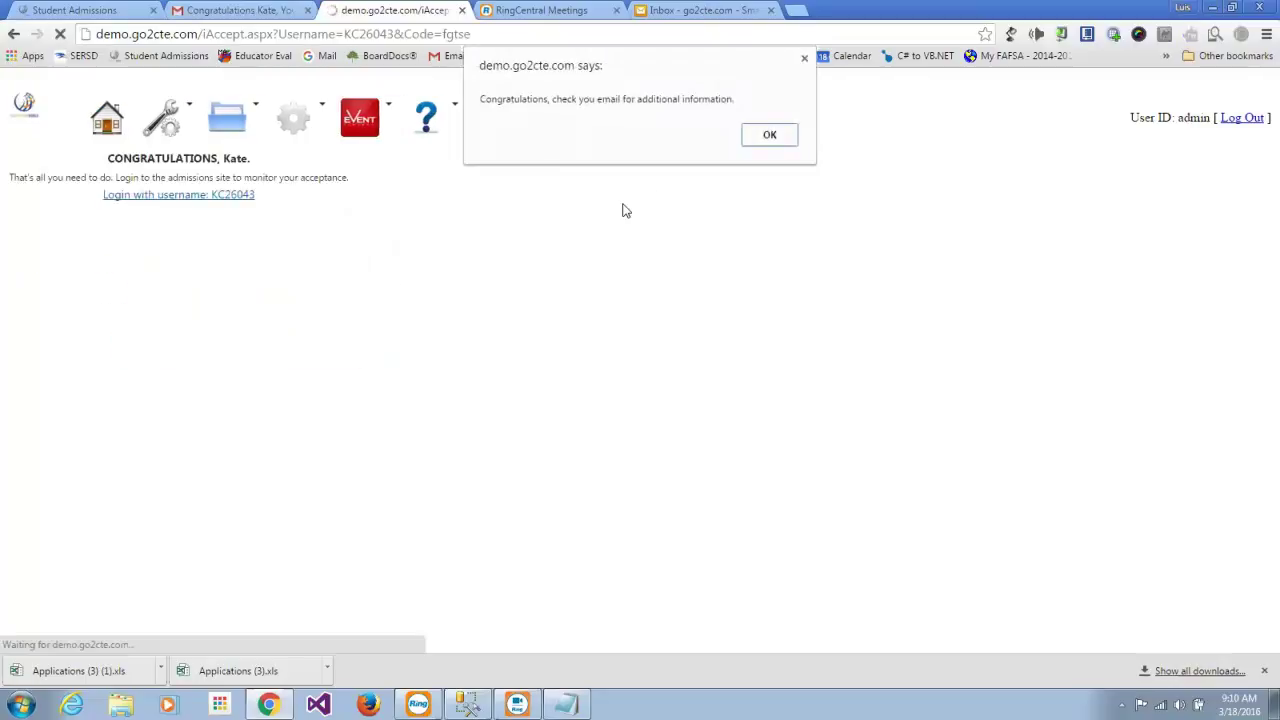
pyautogui.click(770, 137)
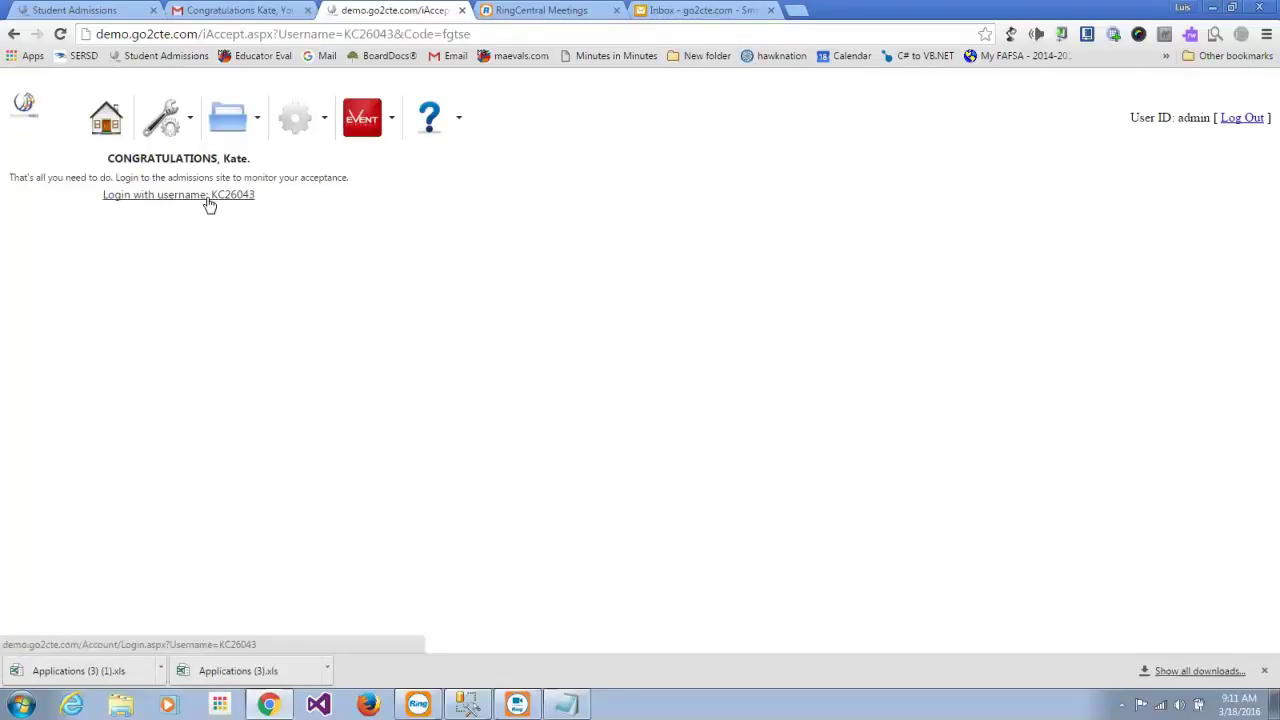
# Follow the student login link, switch to Gmail and open the acceptance confirmation email from the inbox.
pyautogui.click(208, 204)
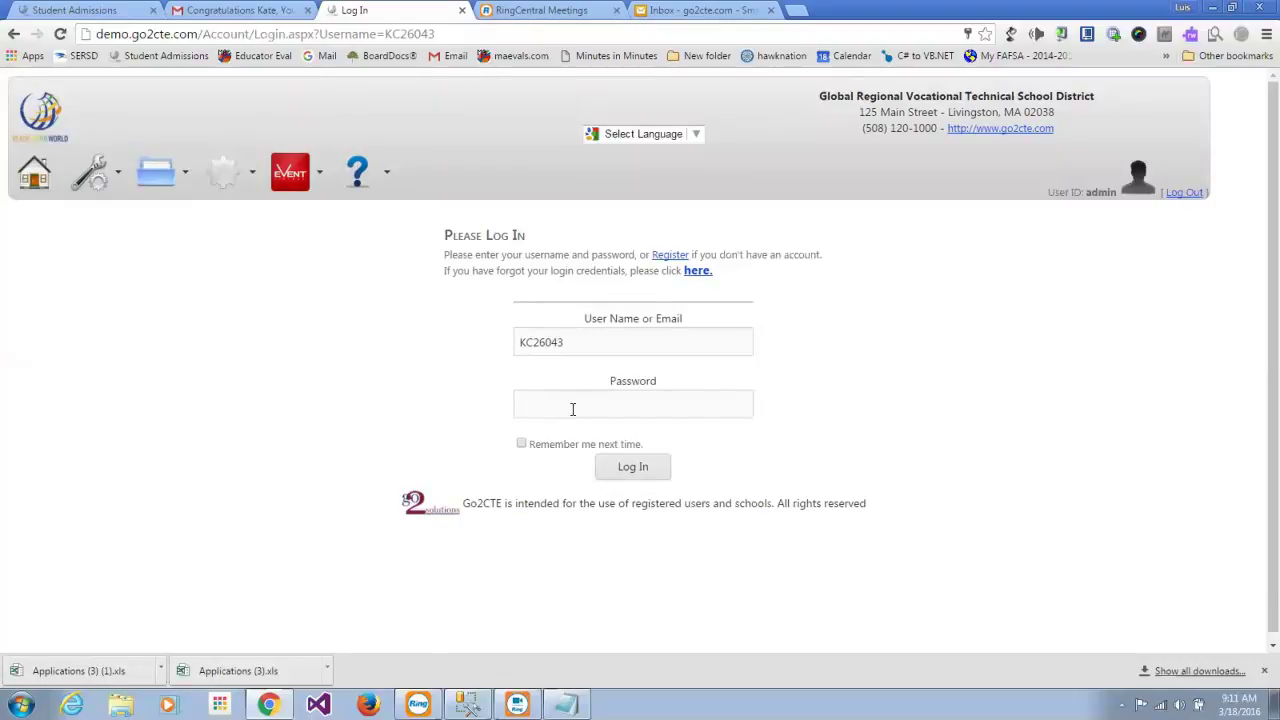
pyautogui.click(201, 11)
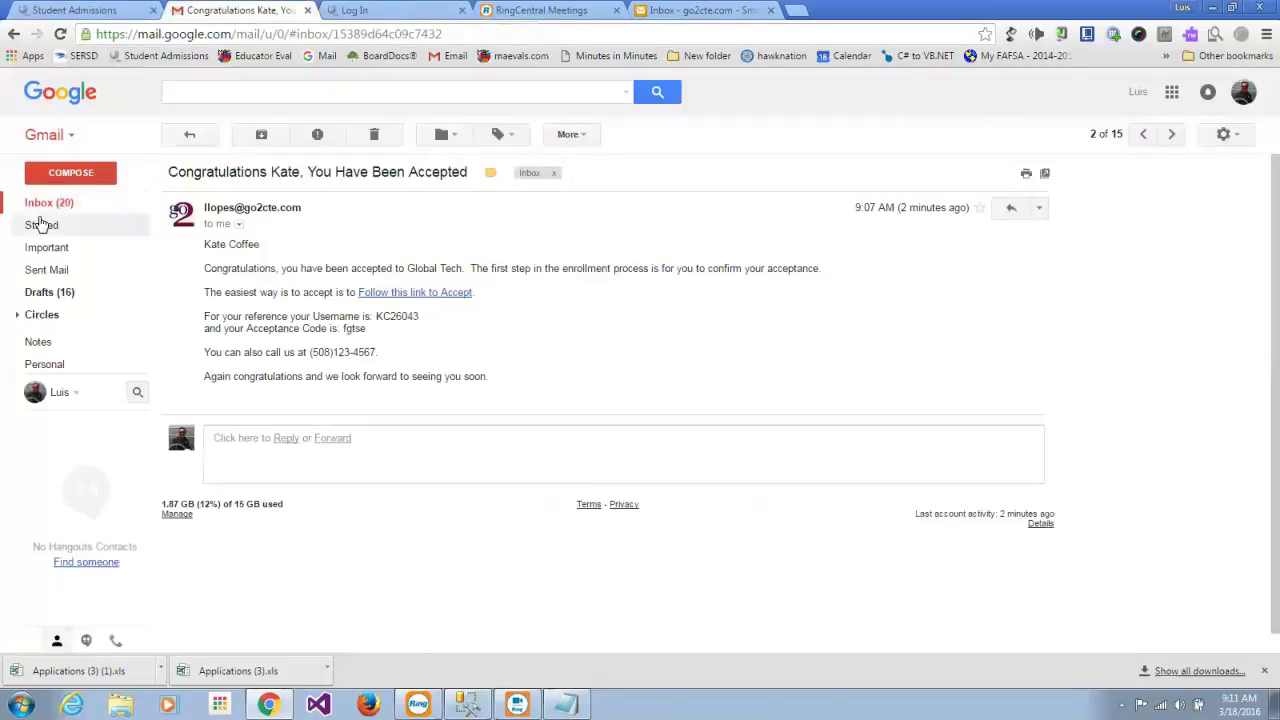
pyautogui.click(40, 203)
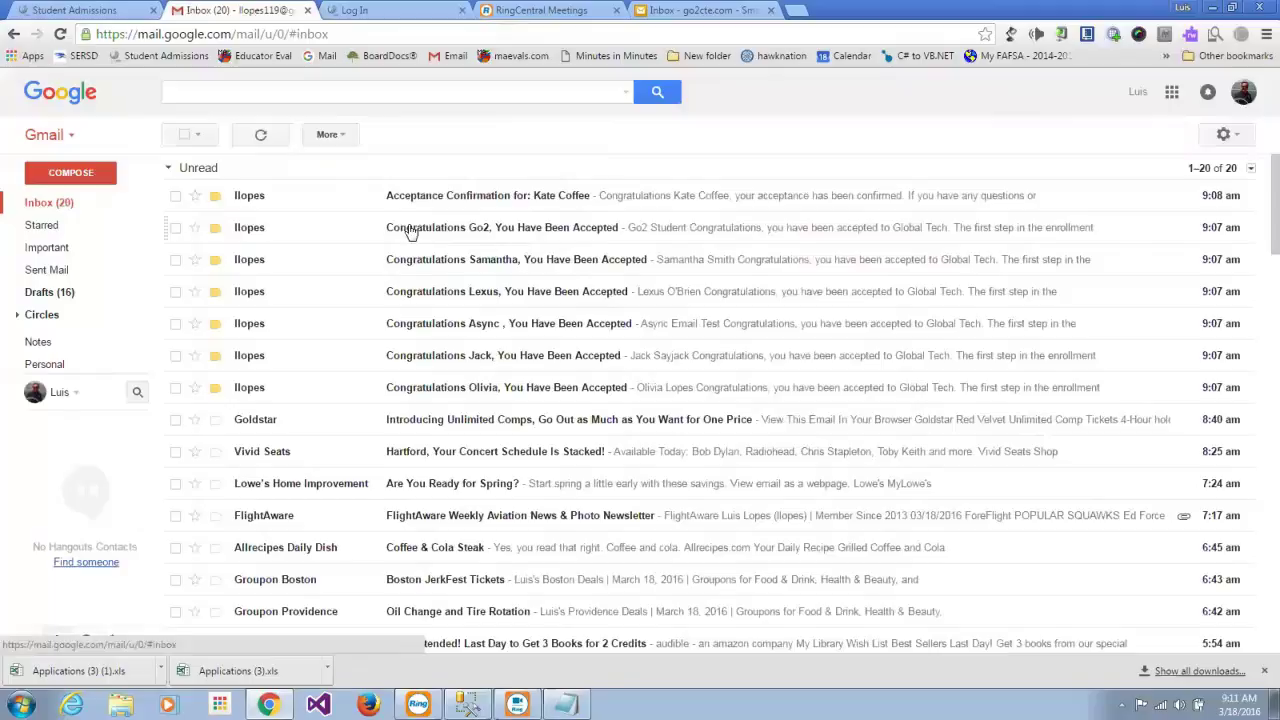
pyautogui.click(441, 199)
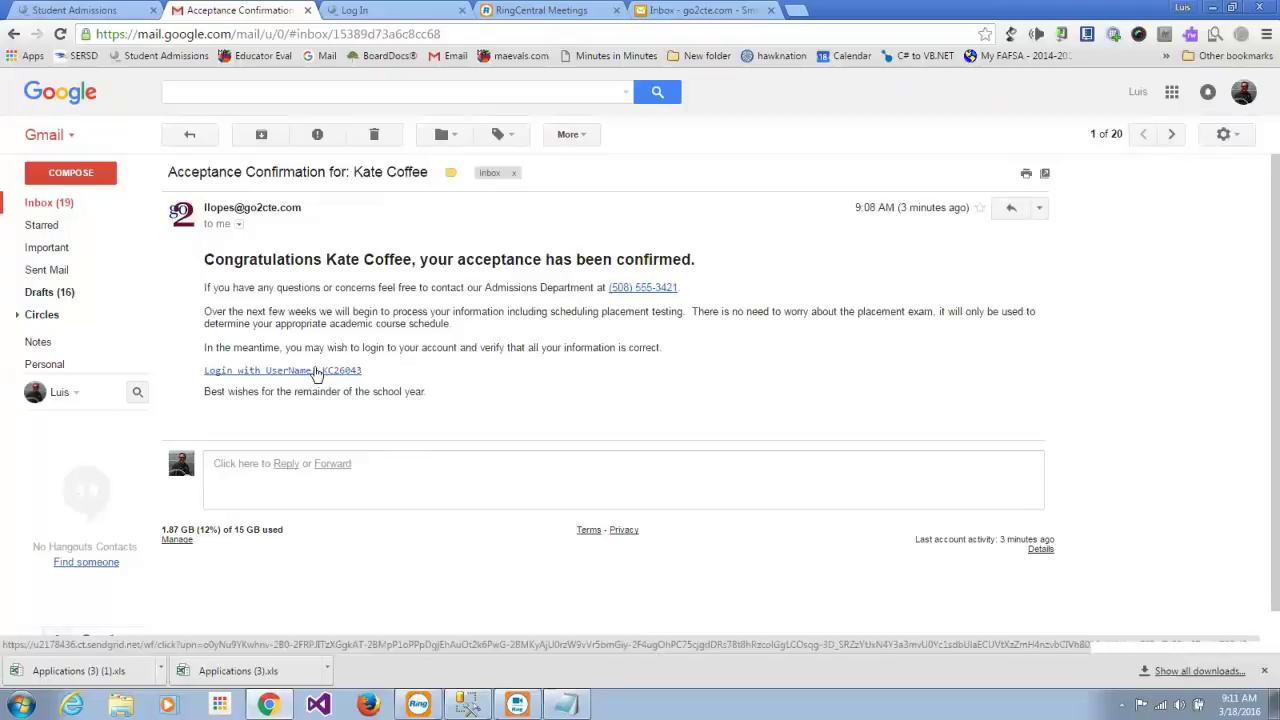
# Return to the Student Admissions site and open the Placement Testing event for editing in Event Manager.
pyautogui.click(128, 12)
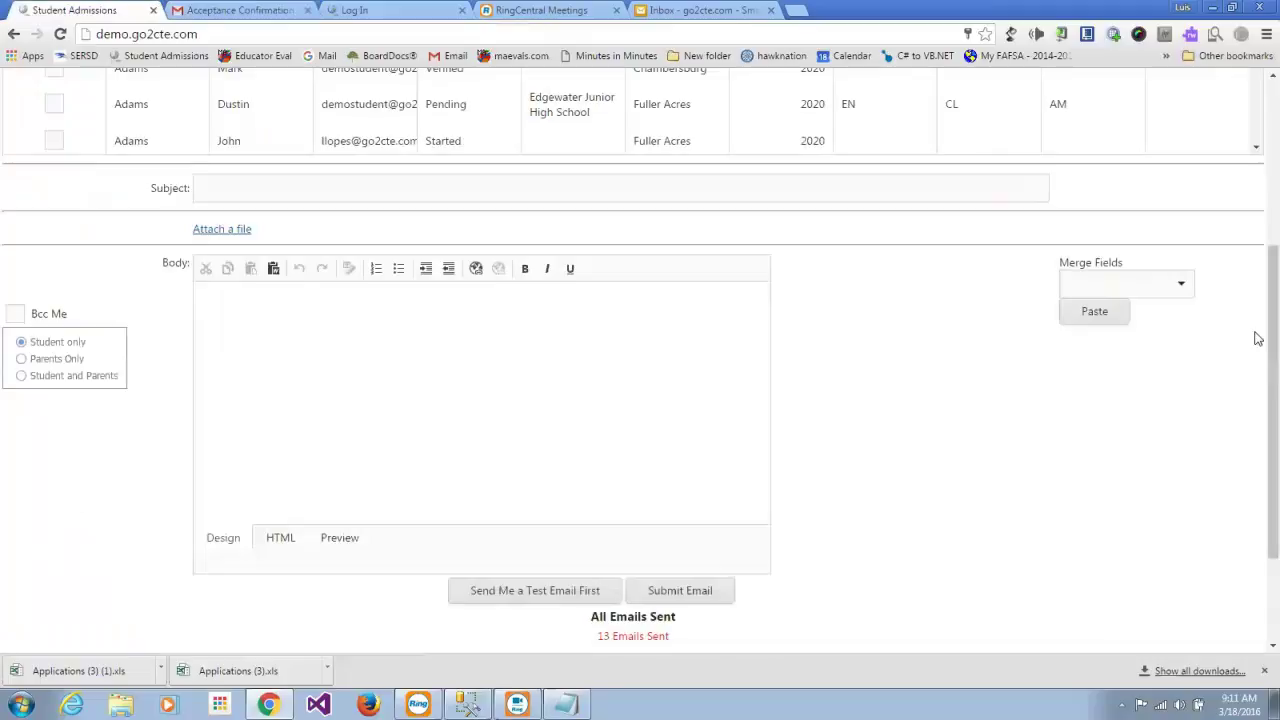
pyautogui.scroll(3, 1257, 293)
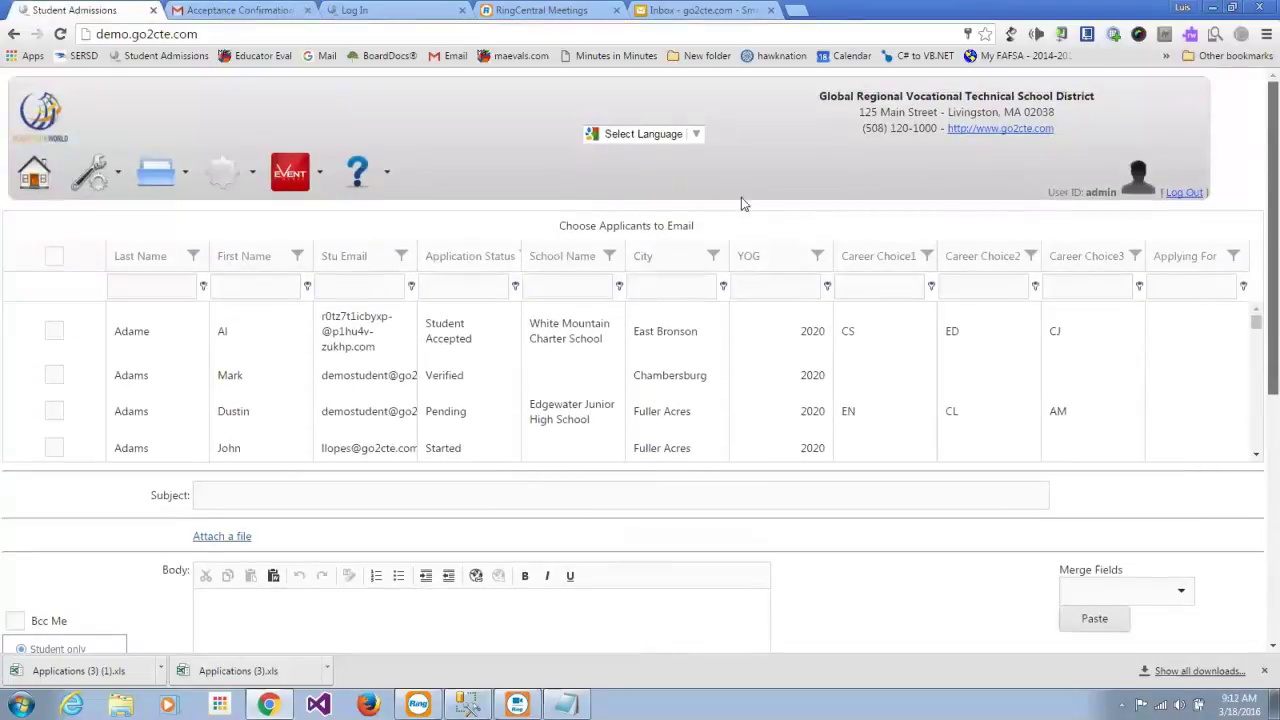
pyautogui.moveTo(301, 177)
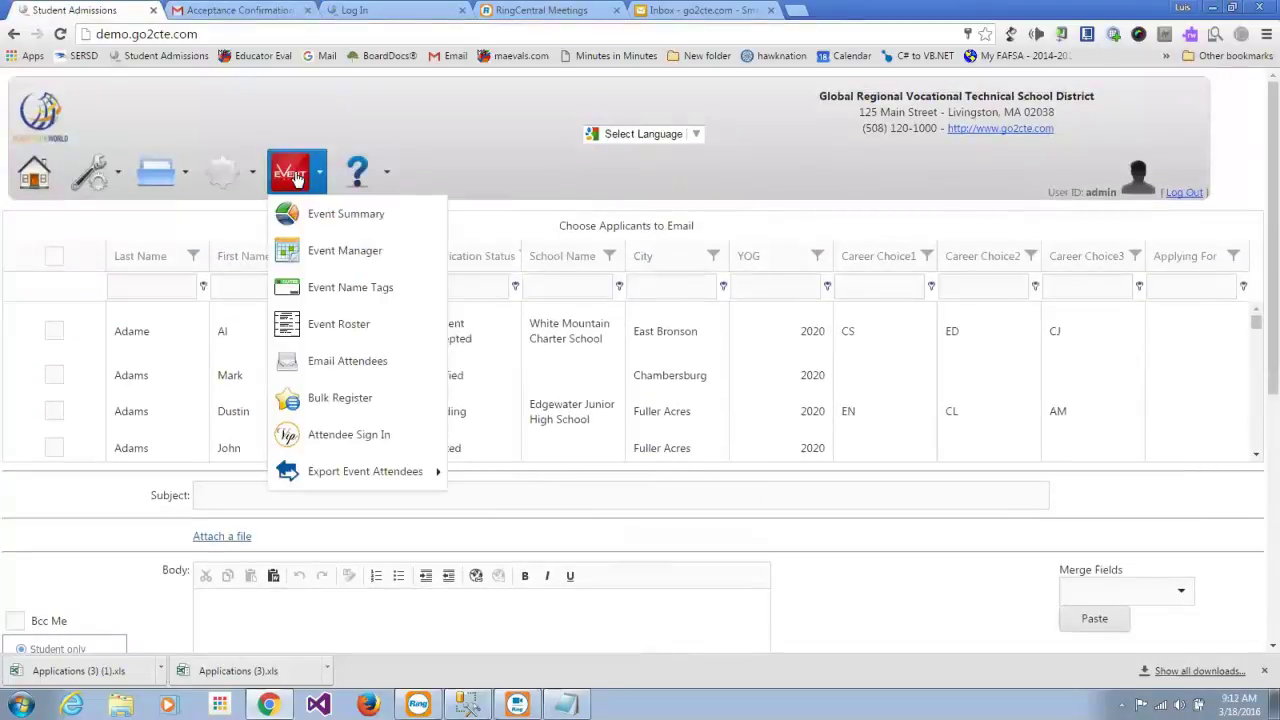
pyautogui.click(340, 263)
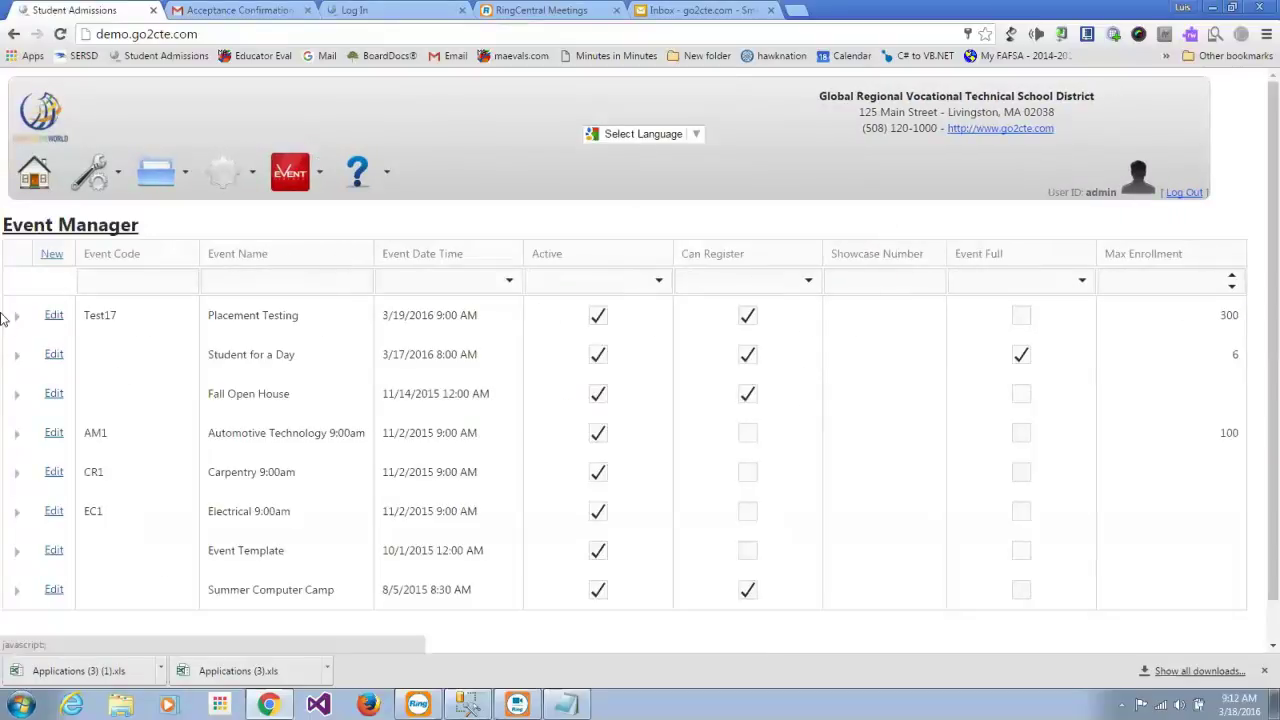
pyautogui.click(54, 316)
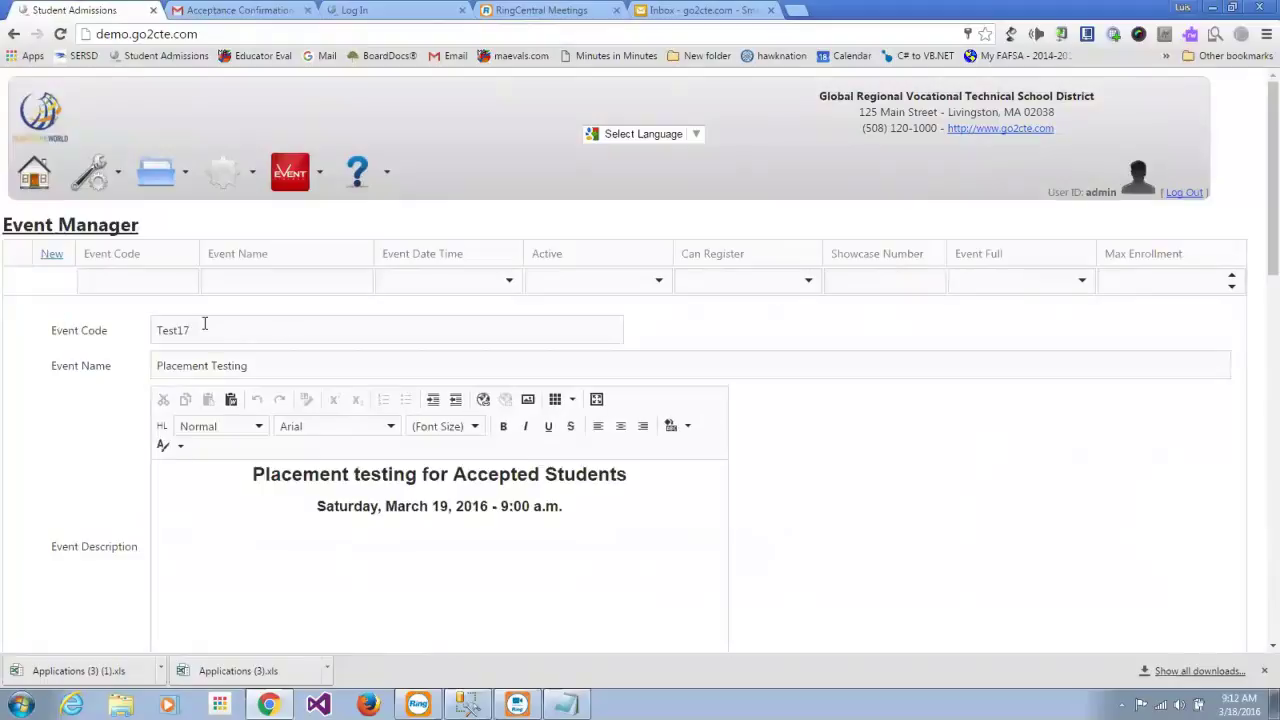
# Review the Placement Testing event's code, description, date, registration options, maximum enrollment and status sequence limits.
pyautogui.moveTo(204, 328); pyautogui.dragTo(140, 330)
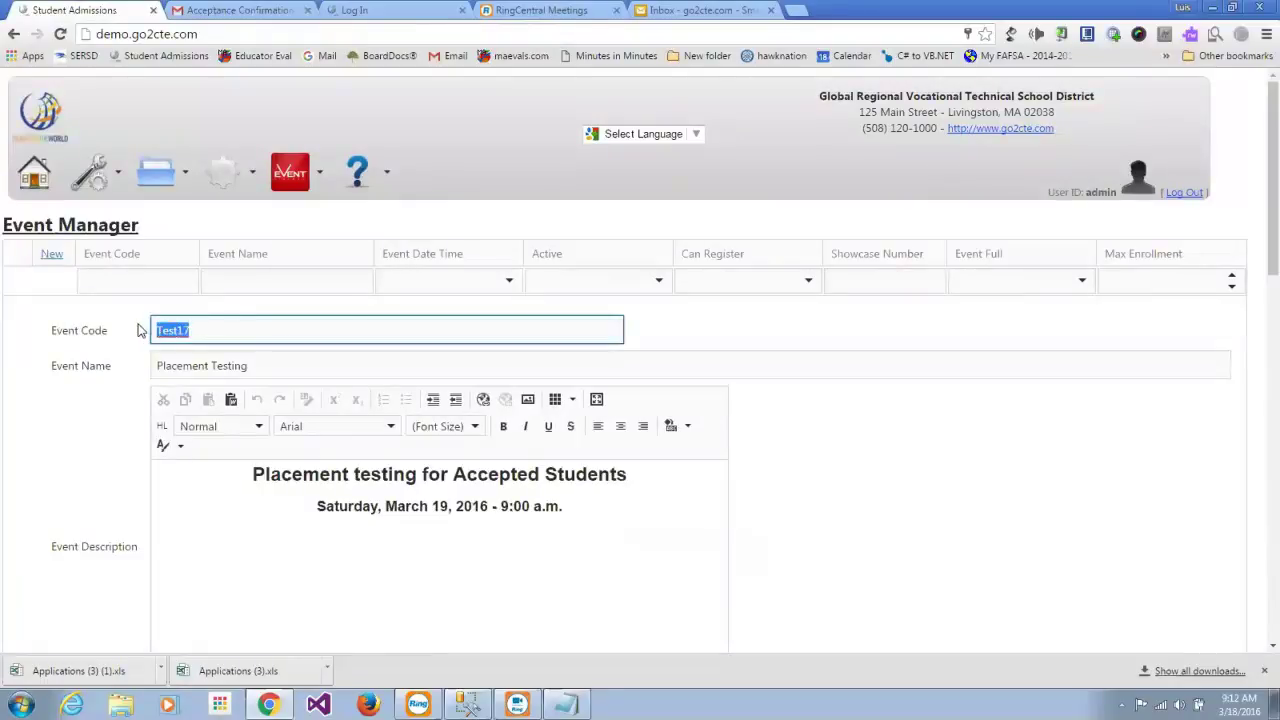
pyautogui.scroll(-1, 1257, 112)
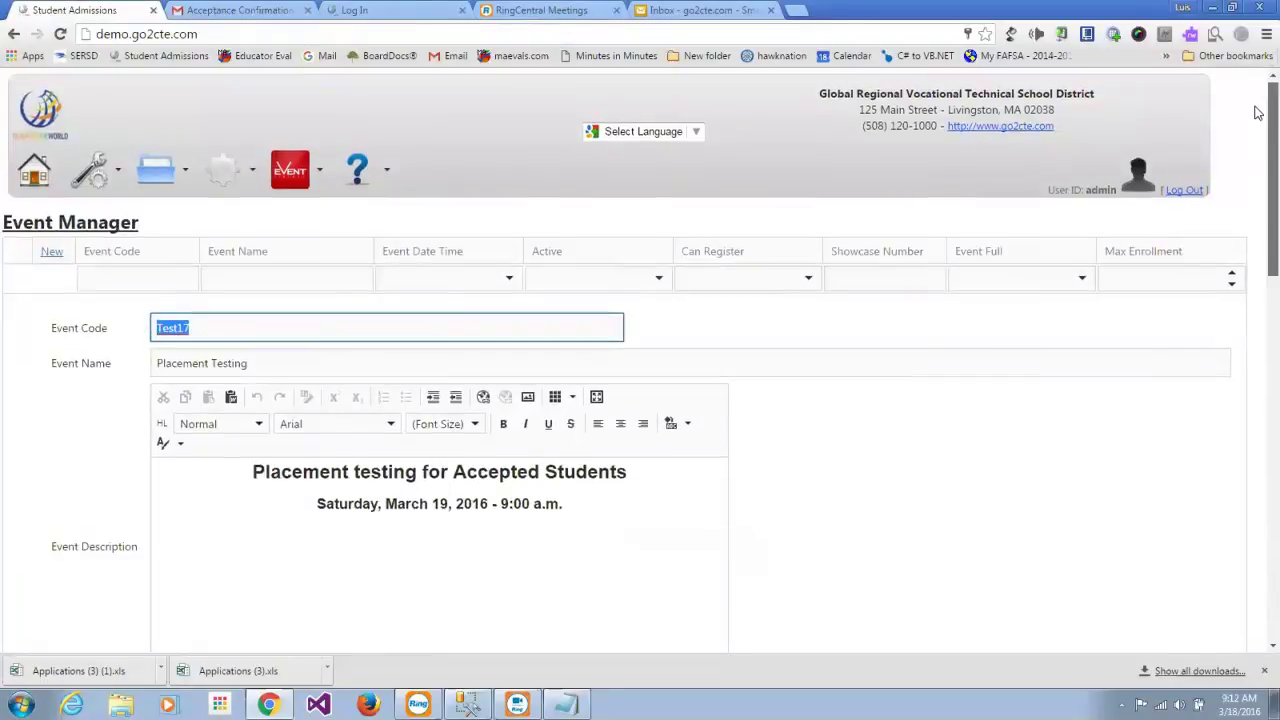
pyautogui.scroll(-2, 1257, 112)
pyautogui.moveTo(1258, 174); pyautogui.dragTo(1258, 174)
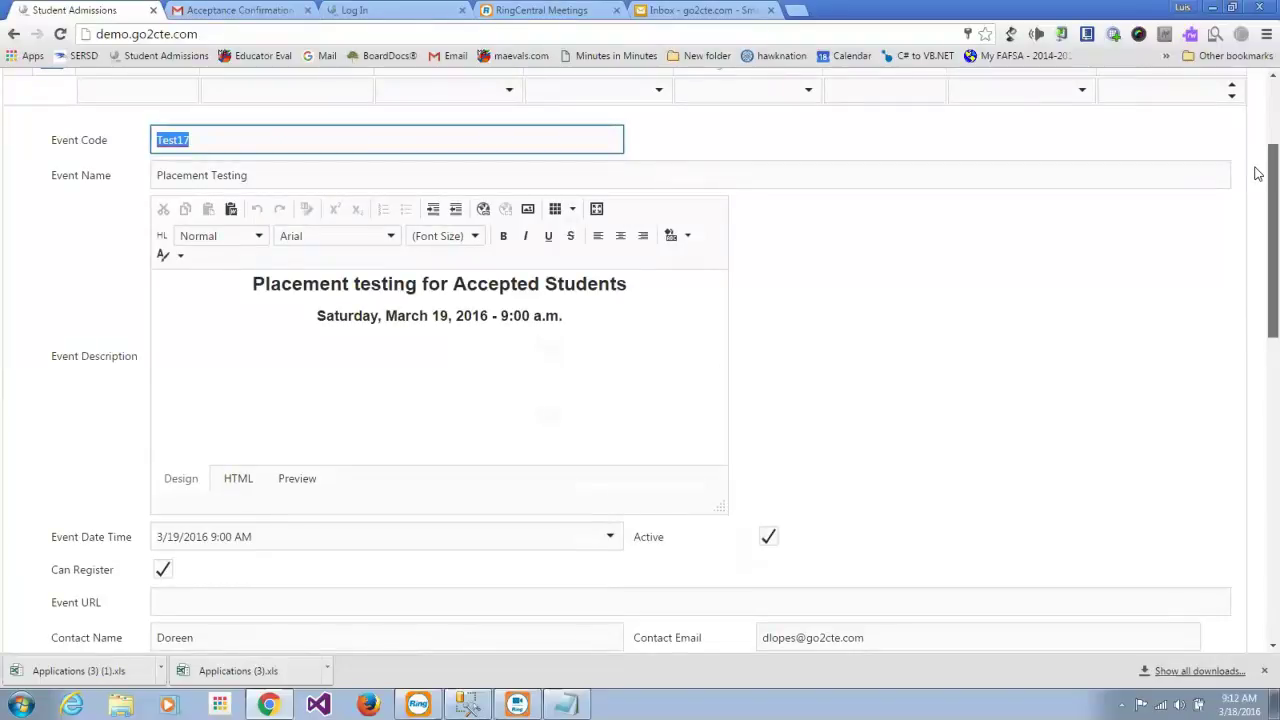
pyautogui.moveTo(1258, 174); pyautogui.dragTo(1258, 428)
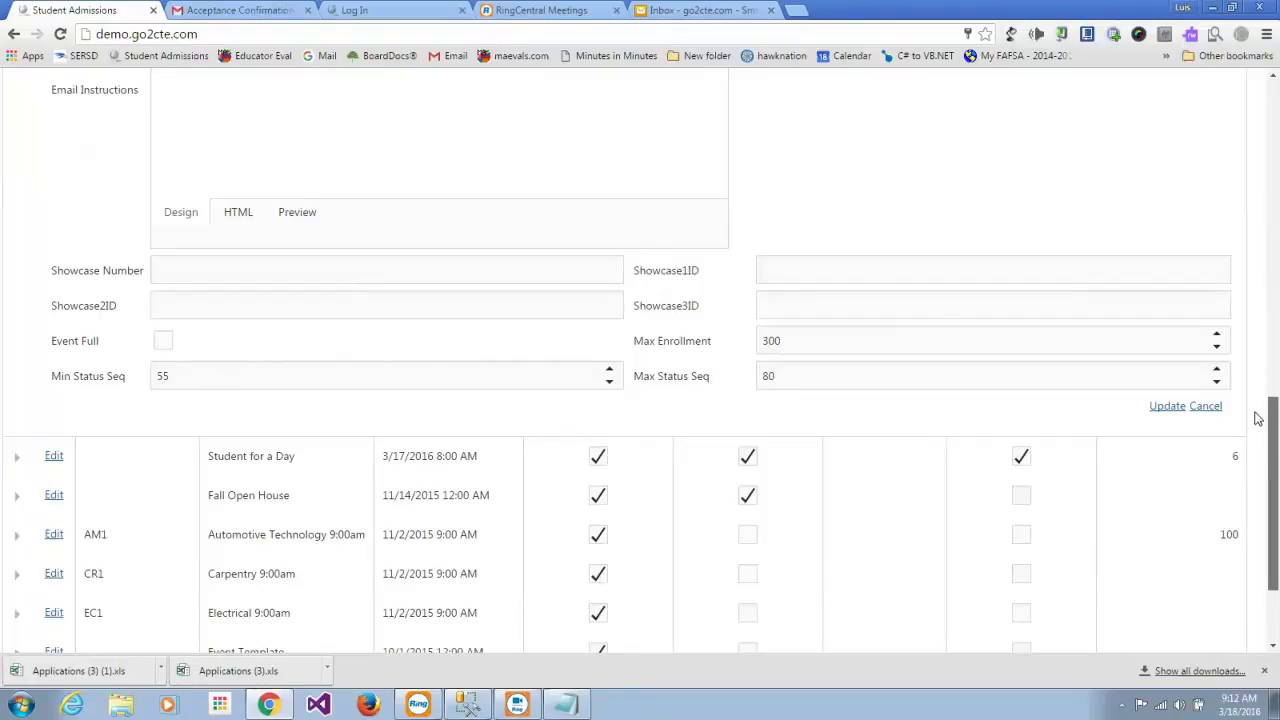
# Leave the event, look at Manage Settings briefly and open the mass email page for applicants.
pyautogui.scroll(10, 1258, 440)
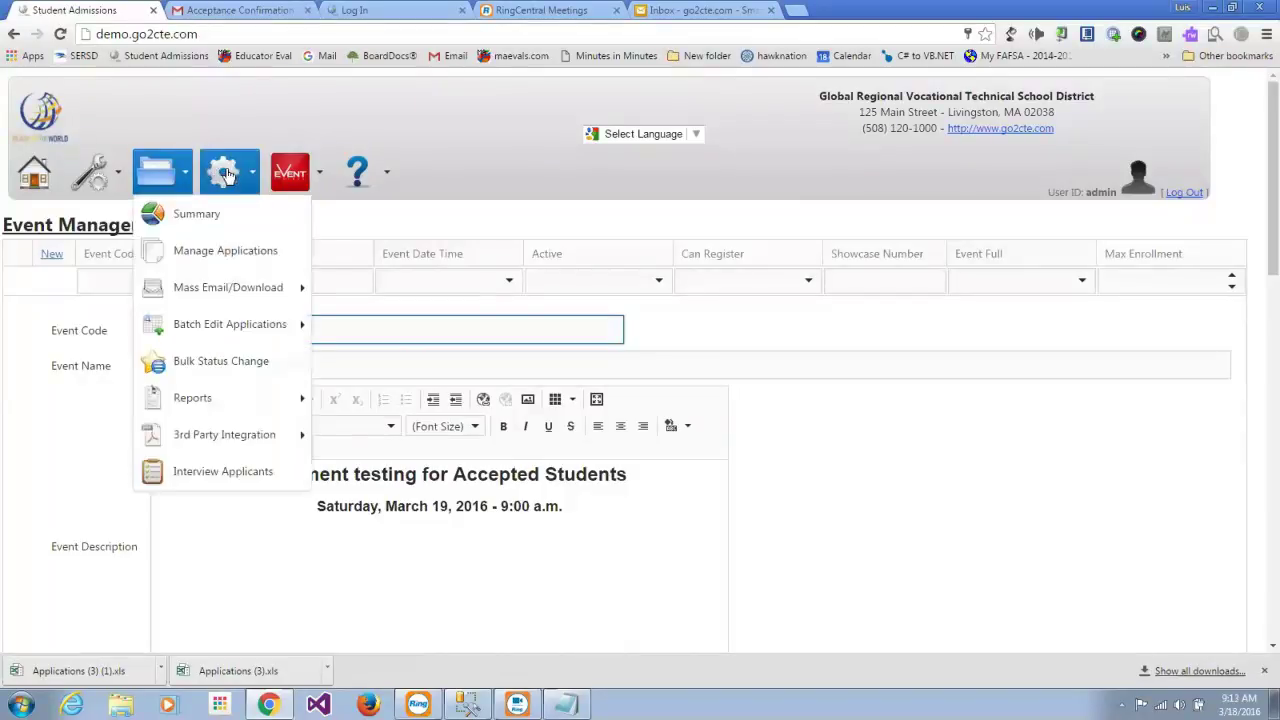
pyautogui.moveTo(223, 178)
pyautogui.click(257, 230)
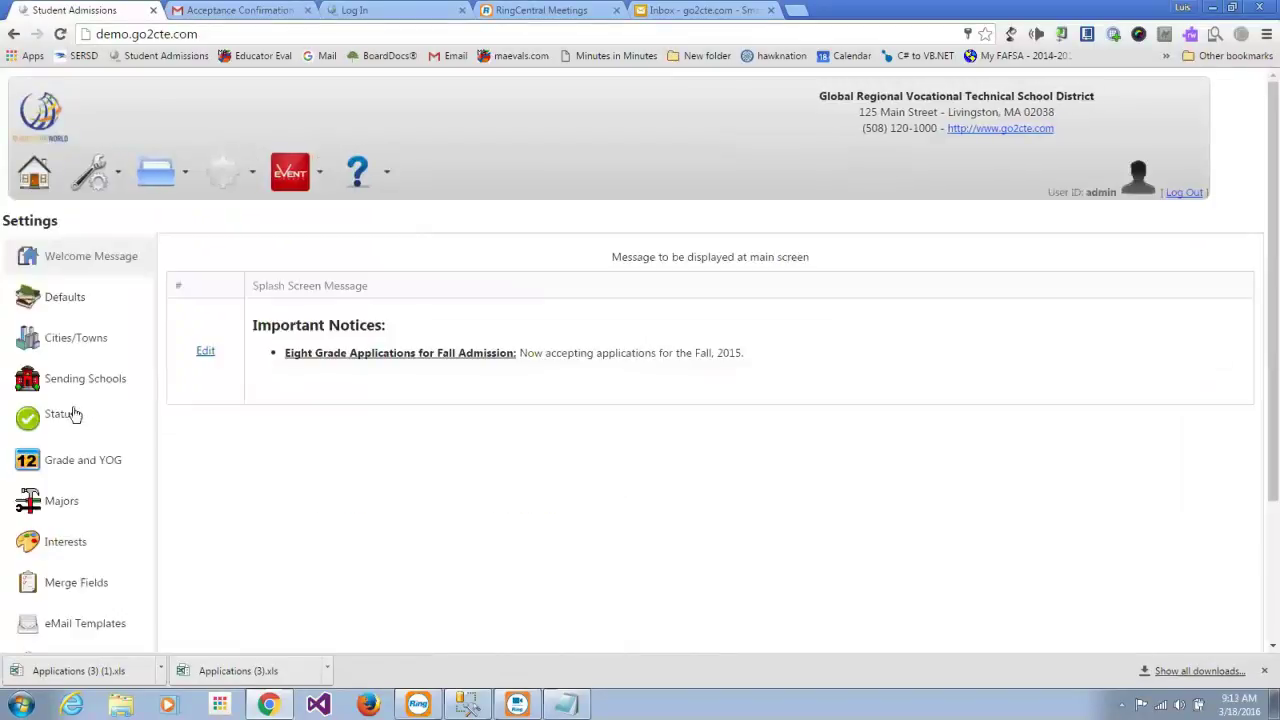
pyautogui.moveTo(299, 187)
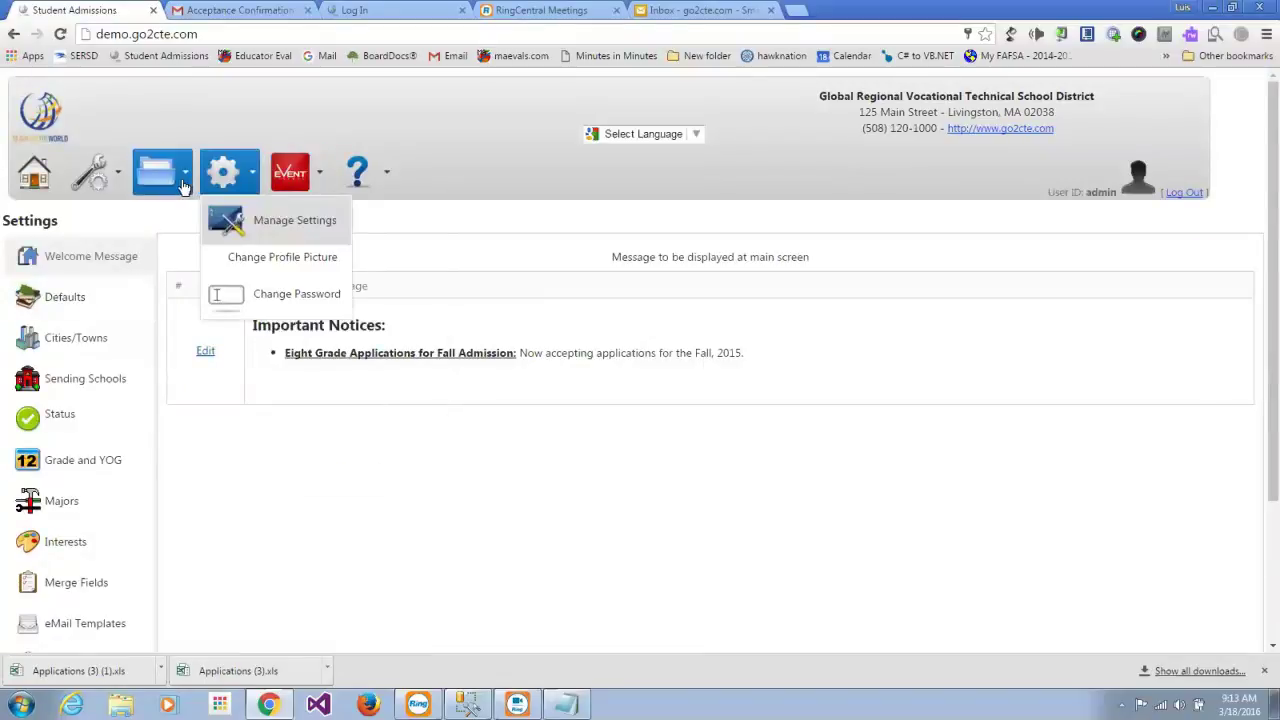
pyautogui.moveTo(183, 187)
pyautogui.moveTo(280, 290)
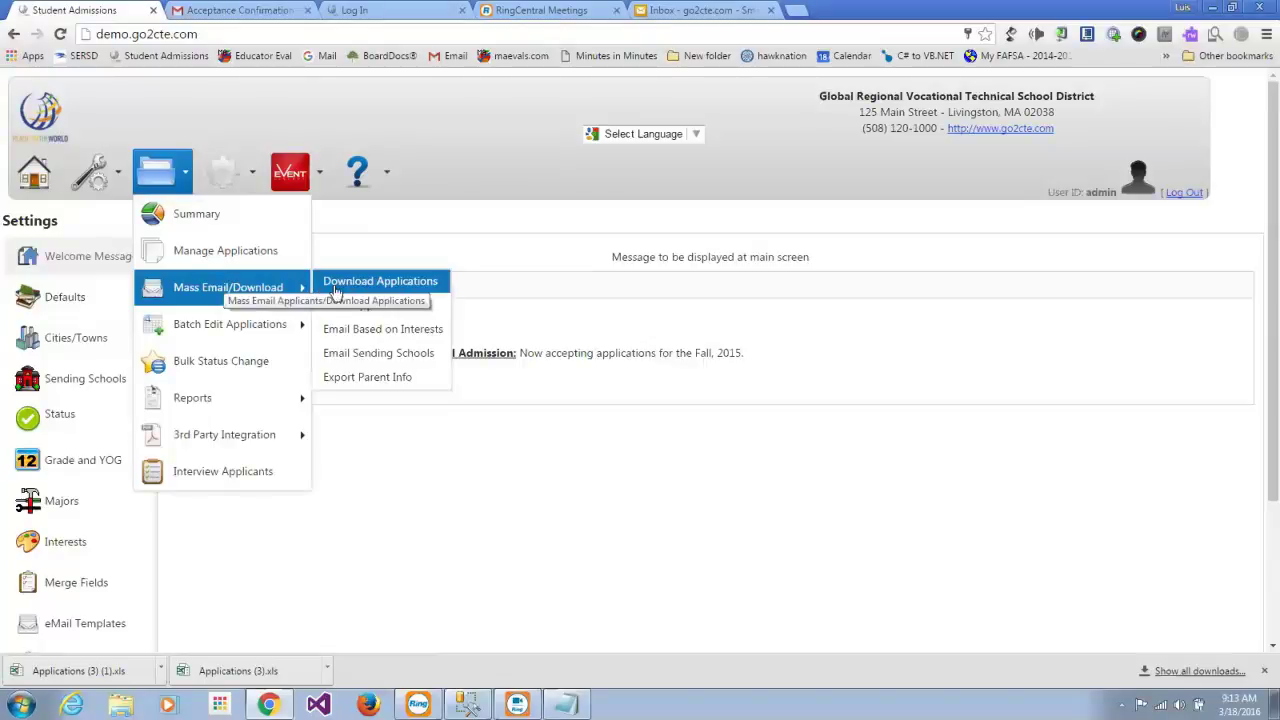
pyautogui.click(372, 306)
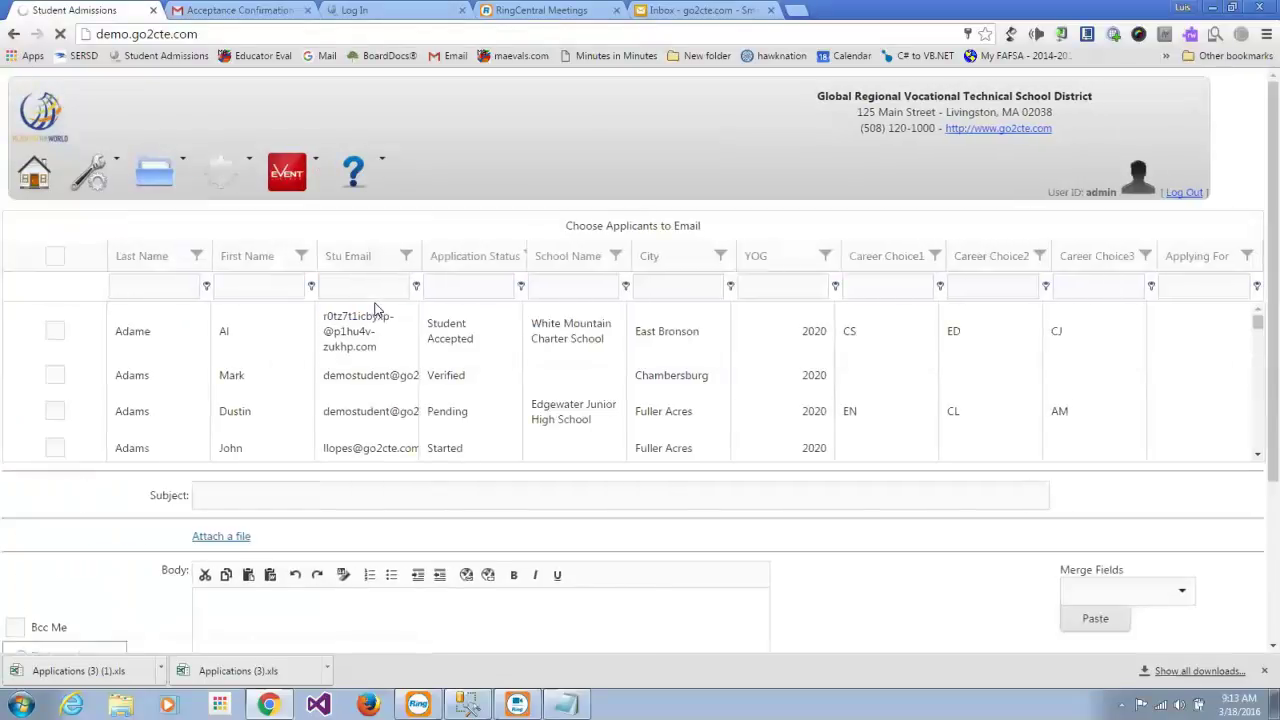
# Filter the applicants by the presenter's email name, select all matching rows and place the cursor in the subject line.
pyautogui.click(357, 287)
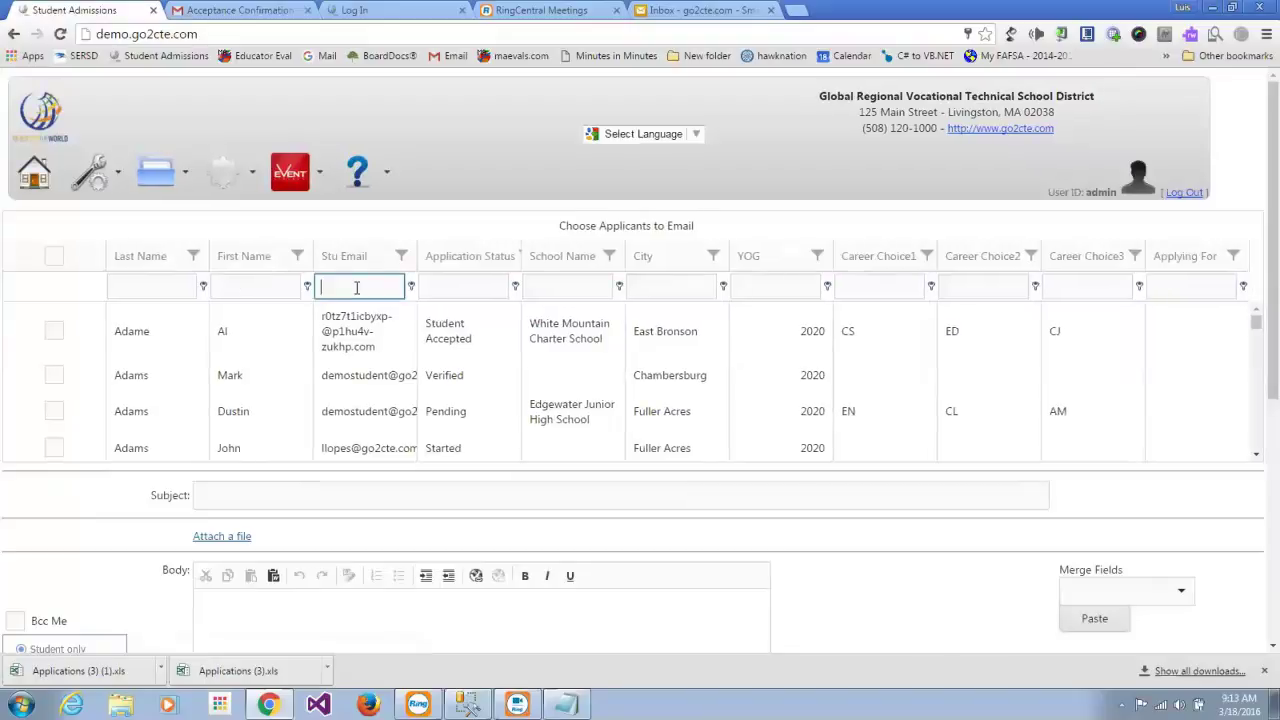
pyautogui.write('llopes')
pyautogui.press('Tab')
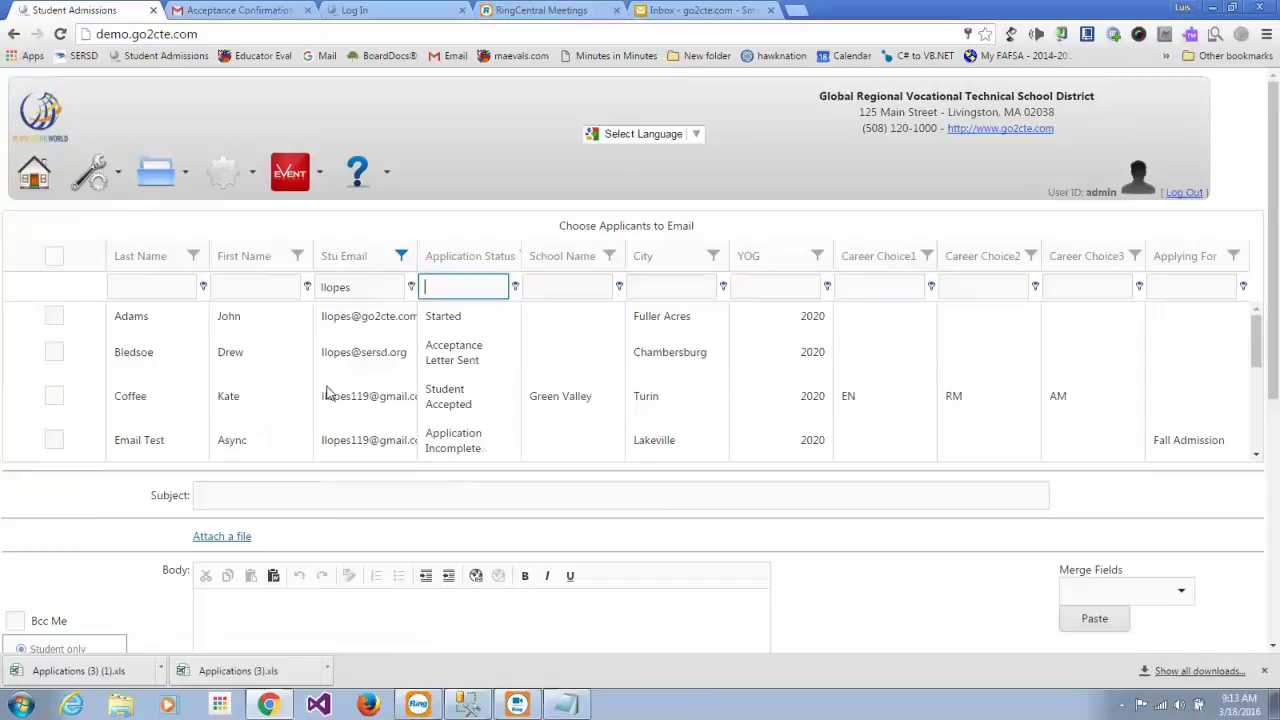
pyautogui.click(58, 259)
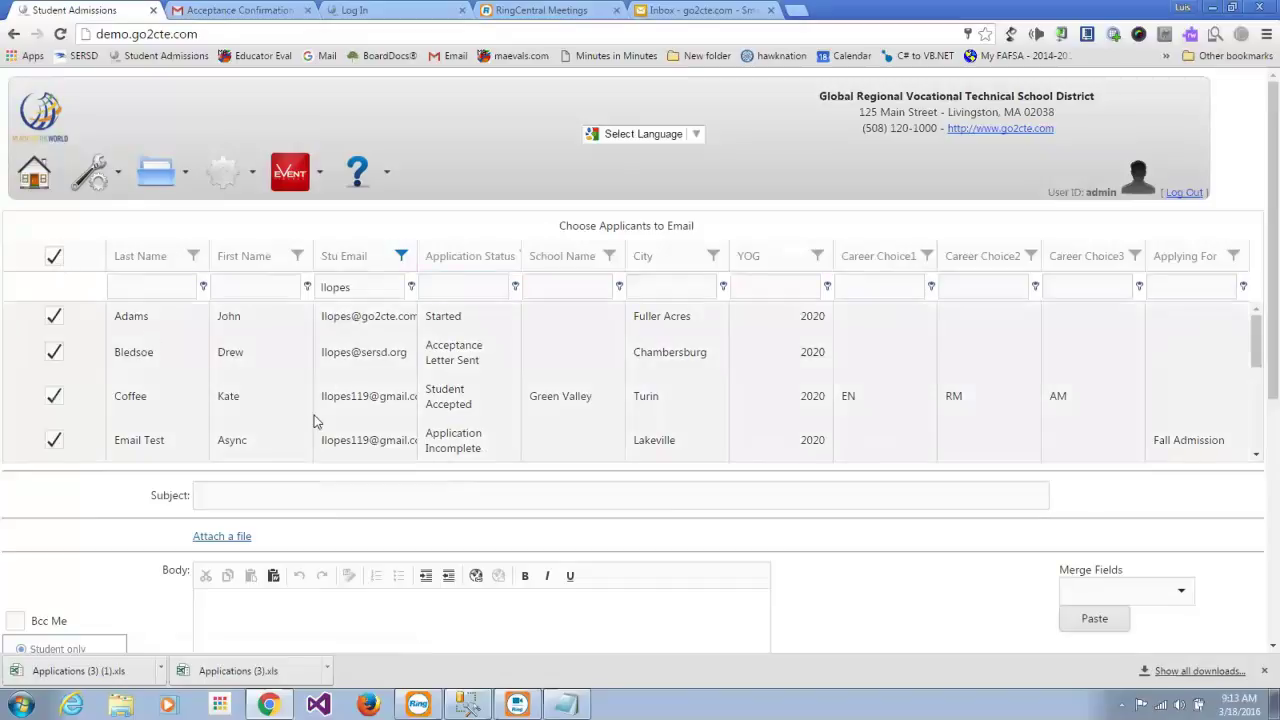
pyautogui.click(277, 497)
pyautogui.write('Dear l')
pyautogui.press('BackSpace')
pyautogui.press('BackSpace')
pyautogui.press('BackSpace')
pyautogui.press('BackSpace')
pyautogui.press('BackSpace')
pyautogui.press('BackSpace')
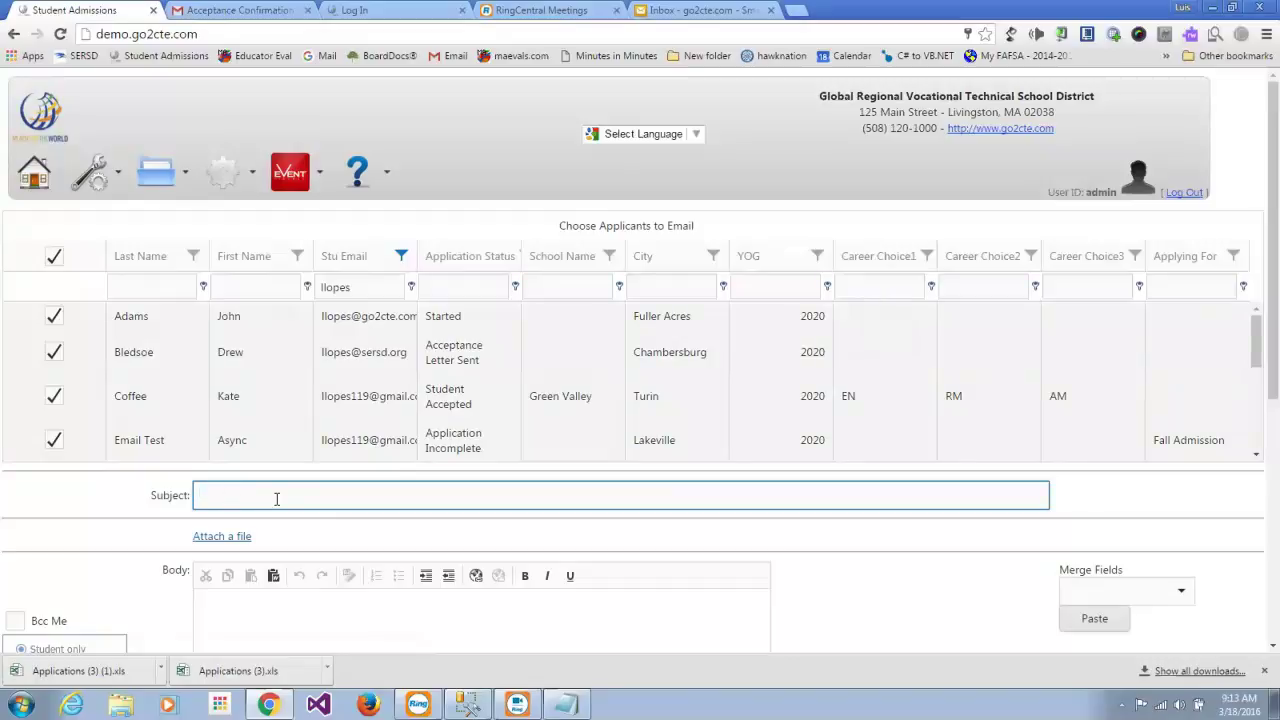
# Set the email subject to "Don't Forget To Register".
pyautogui.write('Dont Forget To Register')
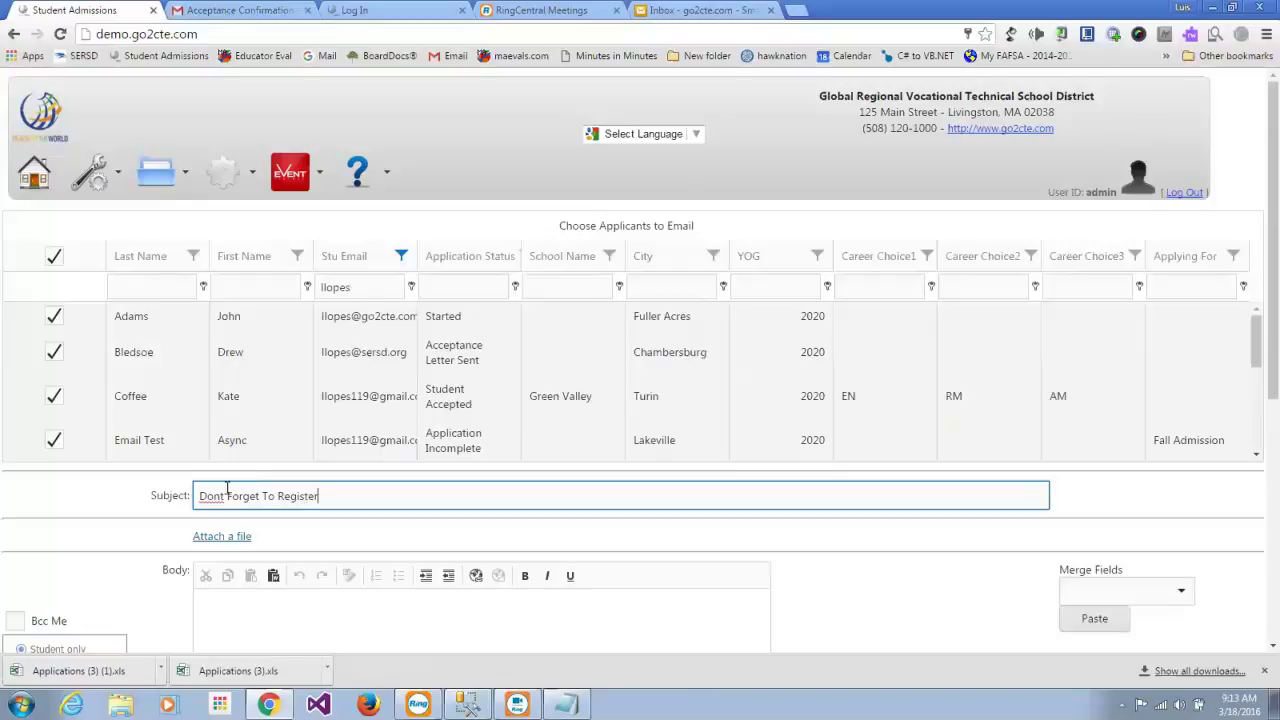
pyautogui.click(222, 495)
pyautogui.write("'")
# Begin the email body with [Fullname] and, below it, "We invite you to register for the upcoming placement test".
pyautogui.scroll(-2, 1256, 300)
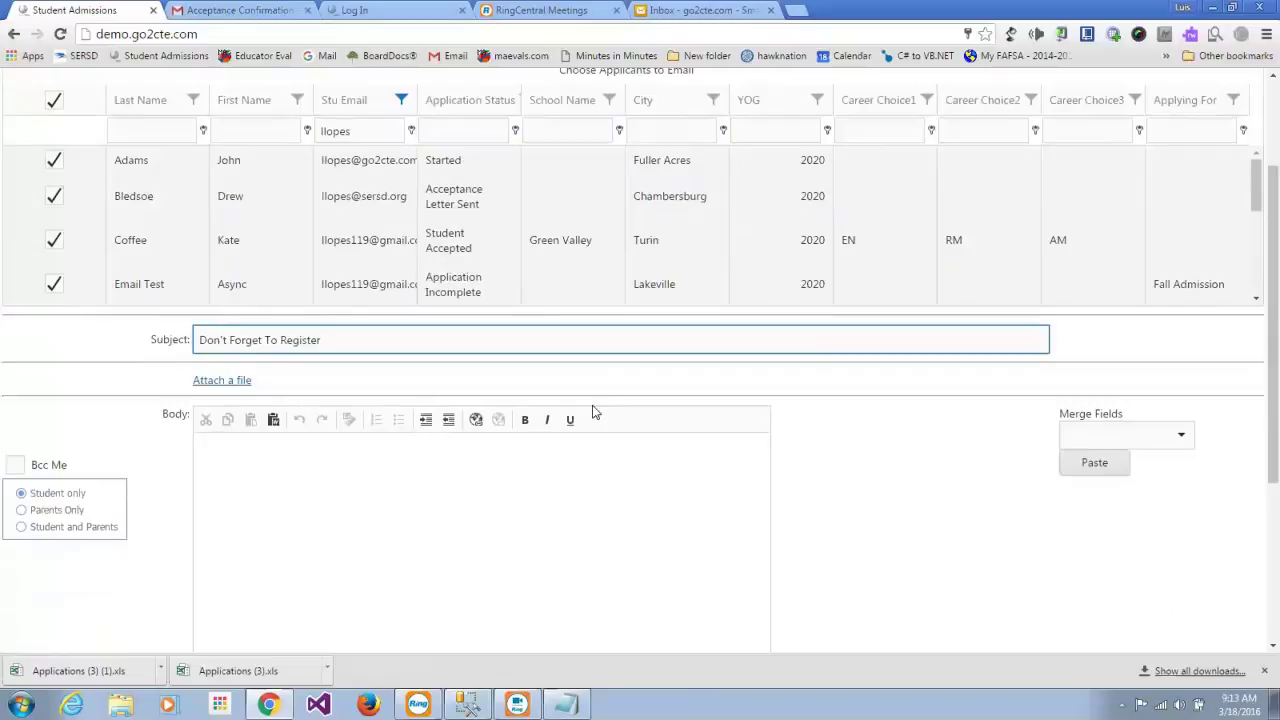
pyautogui.click(502, 451)
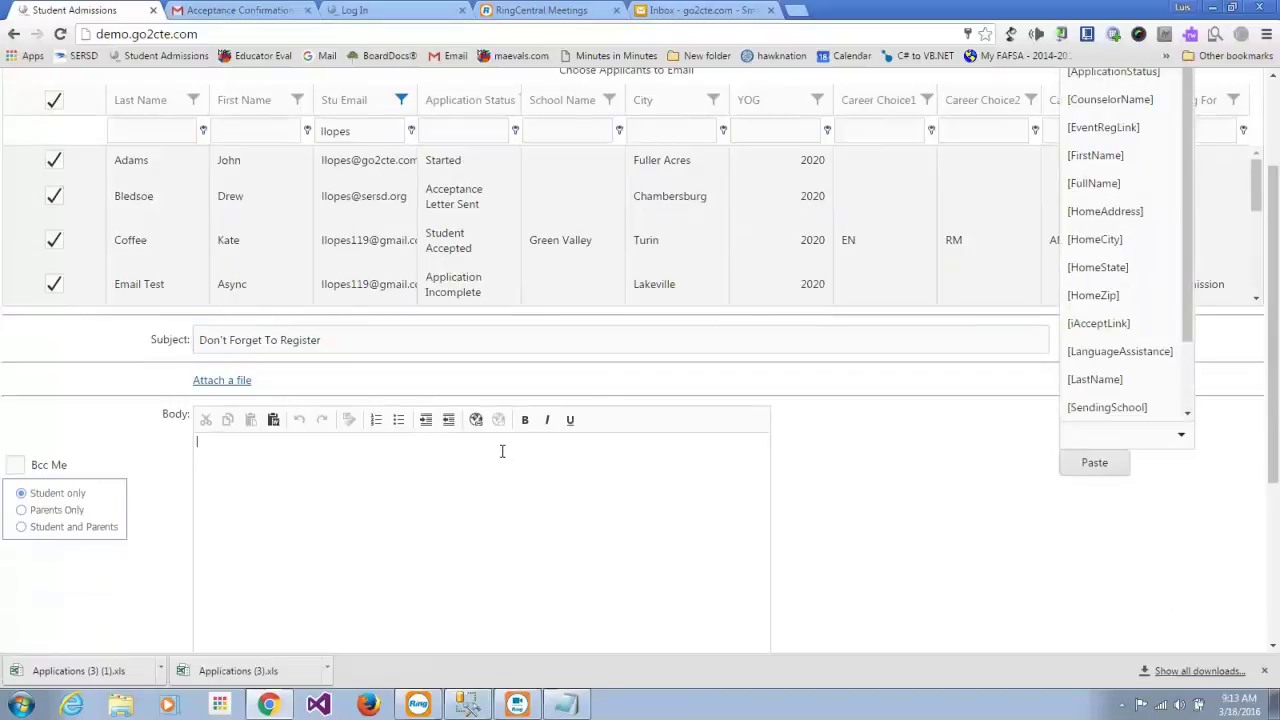
pyautogui.write('[Fullname')
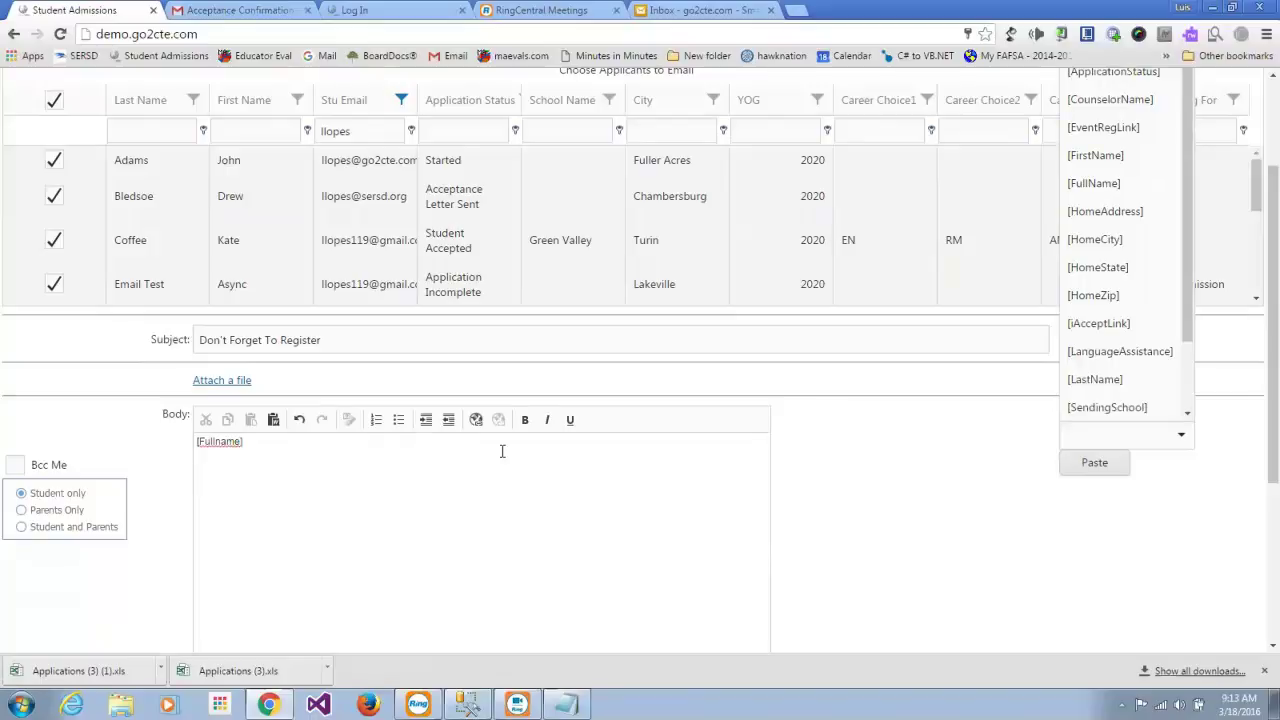
pyautogui.write('We inv')
pyautogui.write('ite')
pyautogui.write(' you t')
pyautogui.write('o register ')
pyautogui.write('for tyhr')
pyautogui.press('BackSpace')
pyautogui.press('BackSpace')
pyautogui.press('BackSpace')
pyautogui.press('BackSpace')
pyautogui.press('BackSpace')
pyautogui.write('the upcoming placement test')
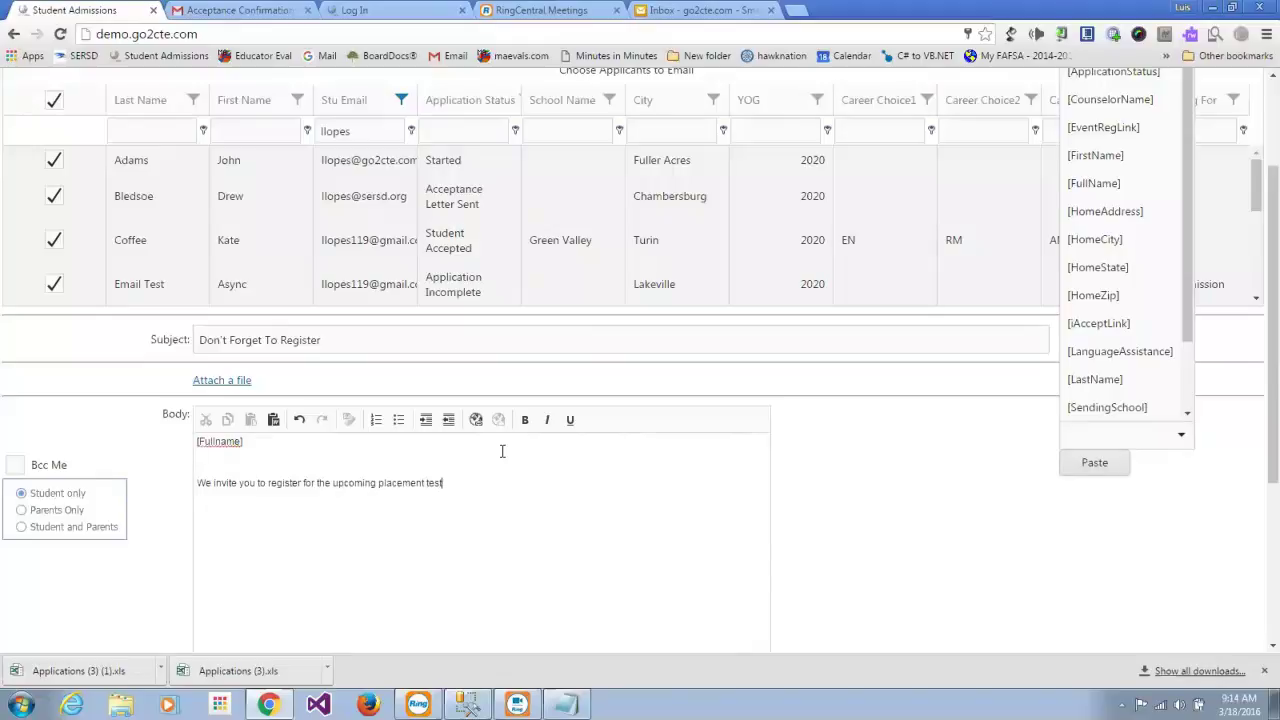
# Continue the sentence with ". Follow this link and use Event Code Test17" and make the code Test17 bold.
pyautogui.write('.  Follow this link and use Event Code ')
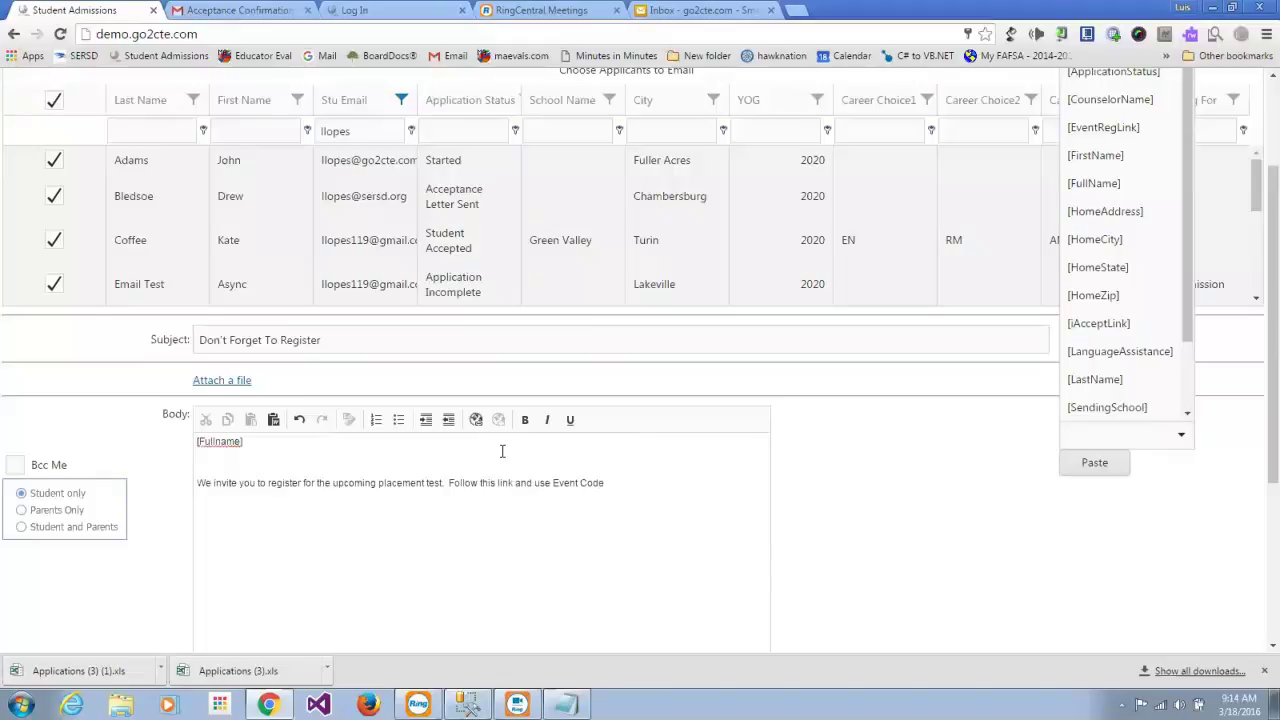
pyautogui.write('Test17')
pyautogui.moveTo(605, 483); pyautogui.dragTo(641, 481)
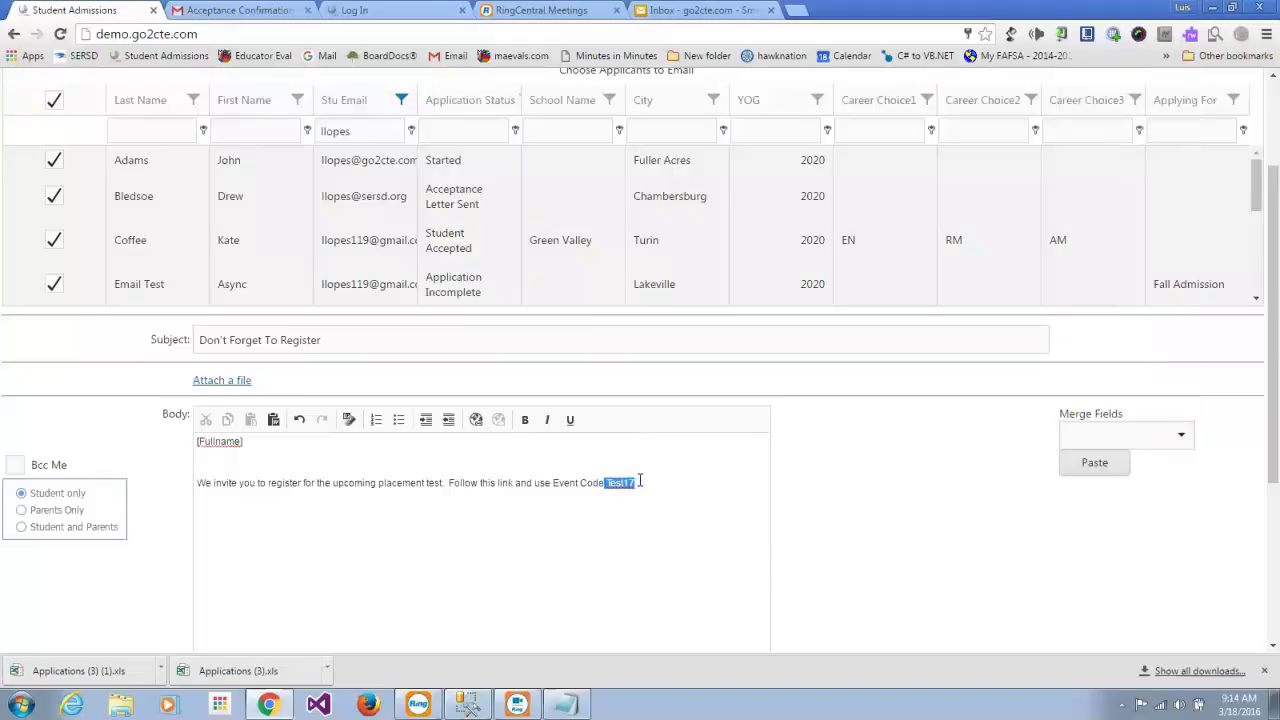
pyautogui.click(525, 420)
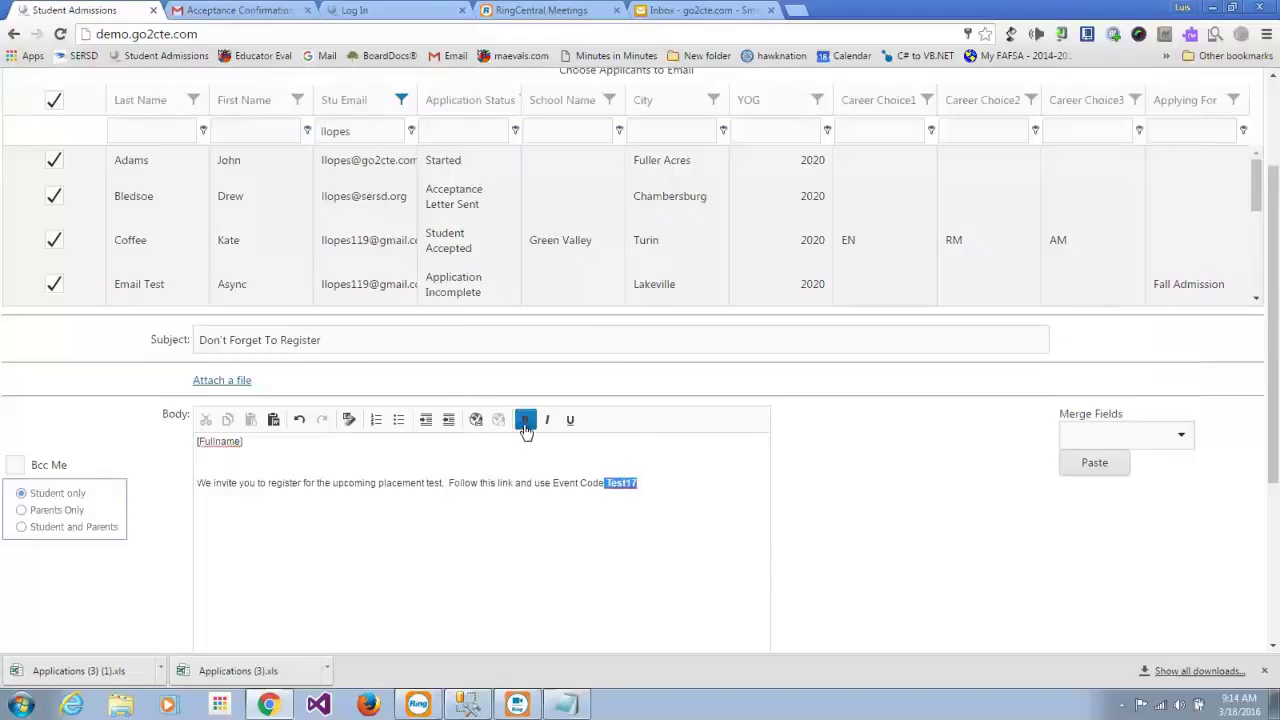
pyautogui.click(515, 483)
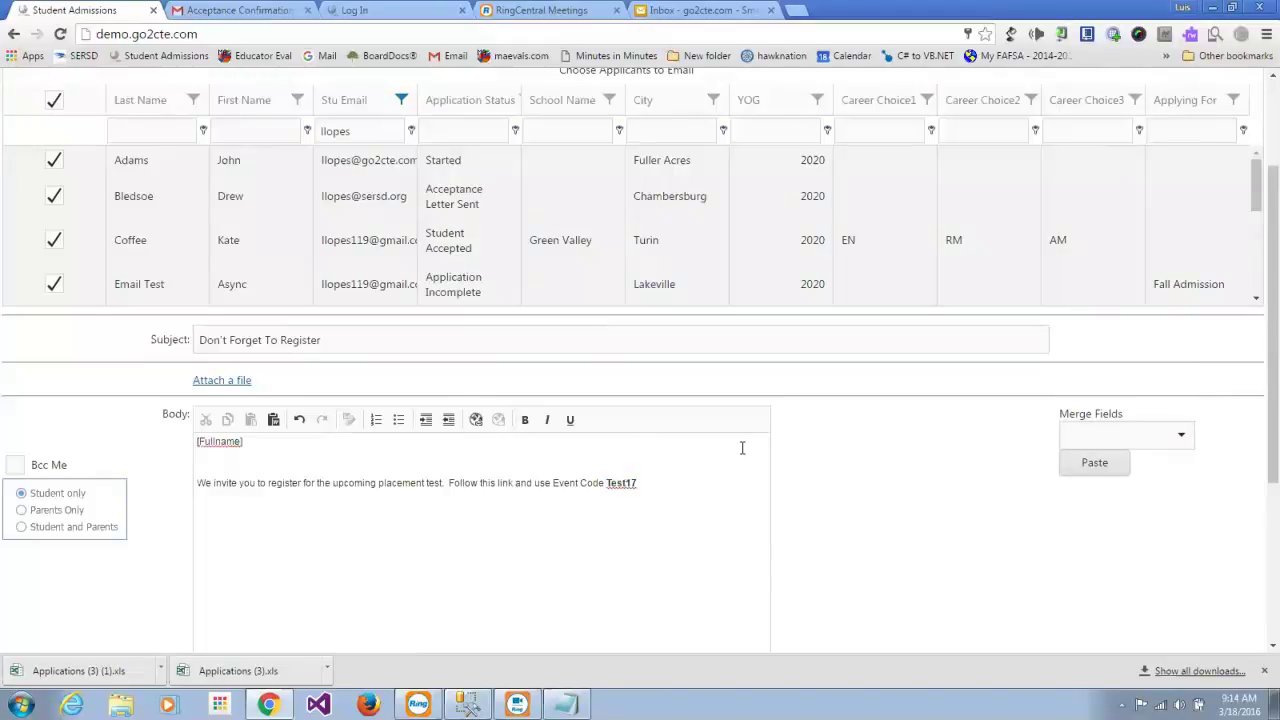
# Insert the [EventRegLink] merge field into the email body and copy its text.
pyautogui.click(1180, 434)
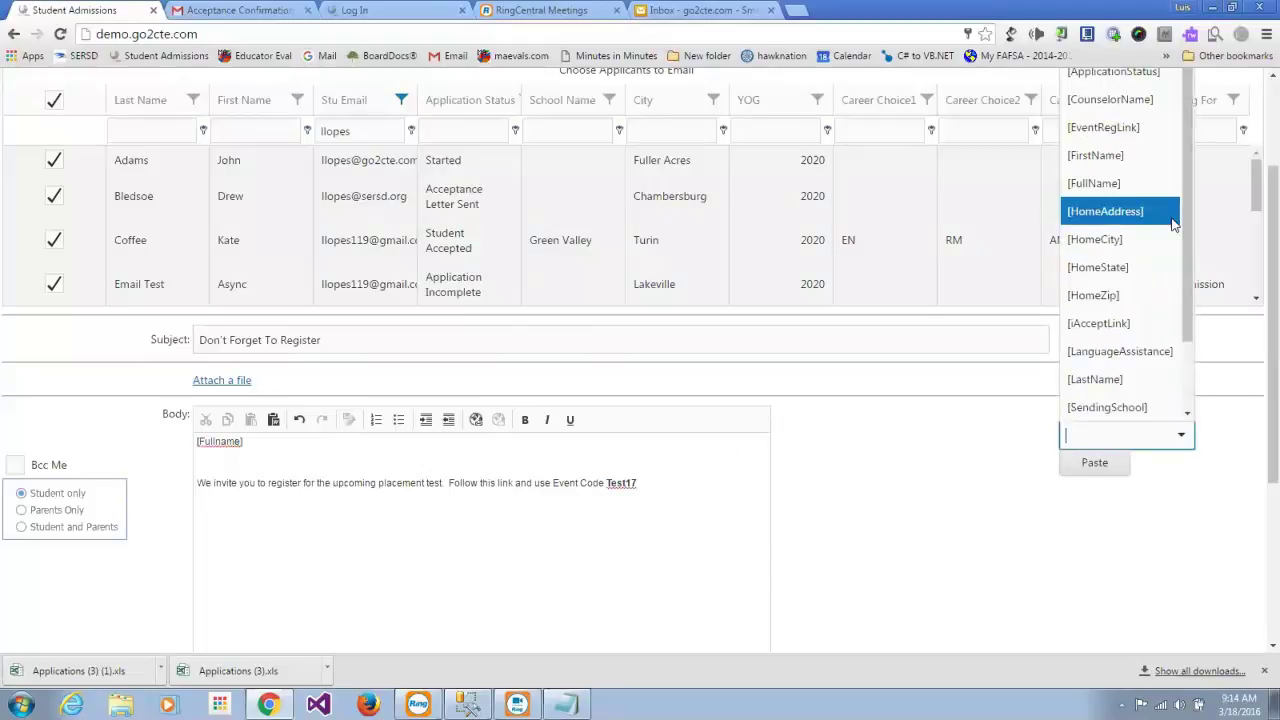
pyautogui.click(1150, 129)
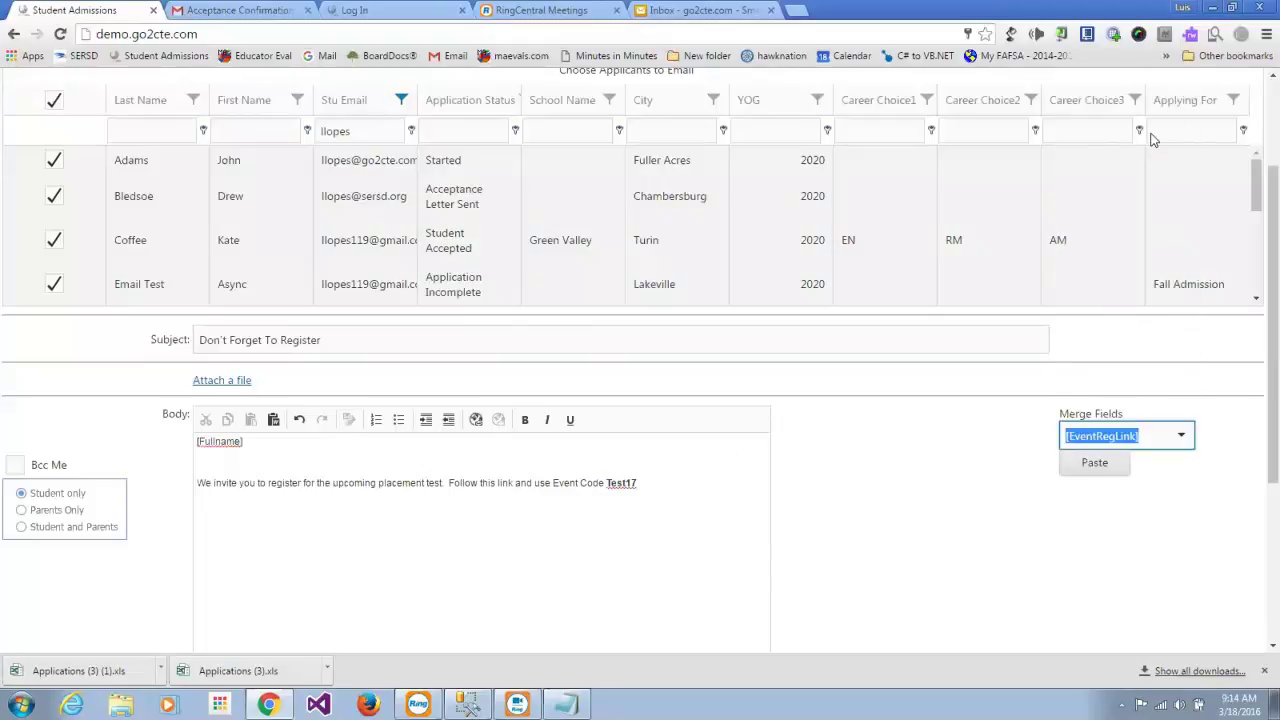
pyautogui.click(1094, 463)
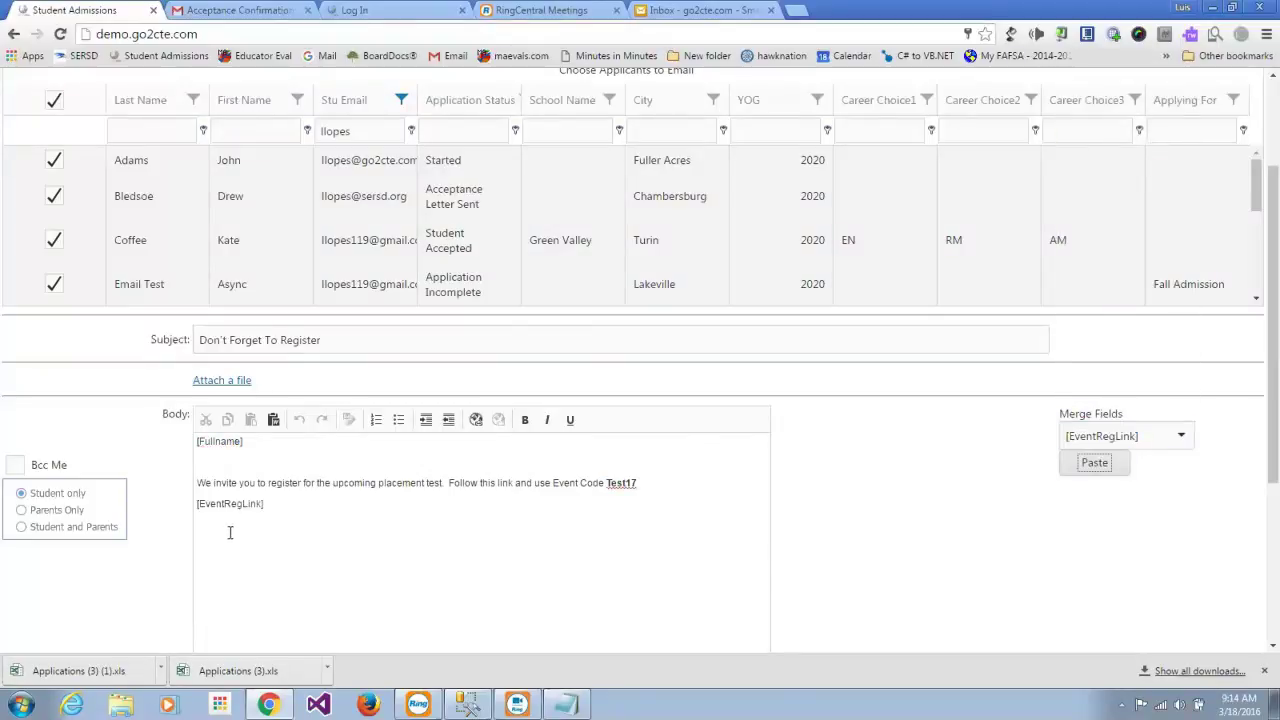
pyautogui.moveTo(273, 508); pyautogui.dragTo(172, 512)
pyautogui.hotkey('ctrl', 'c')
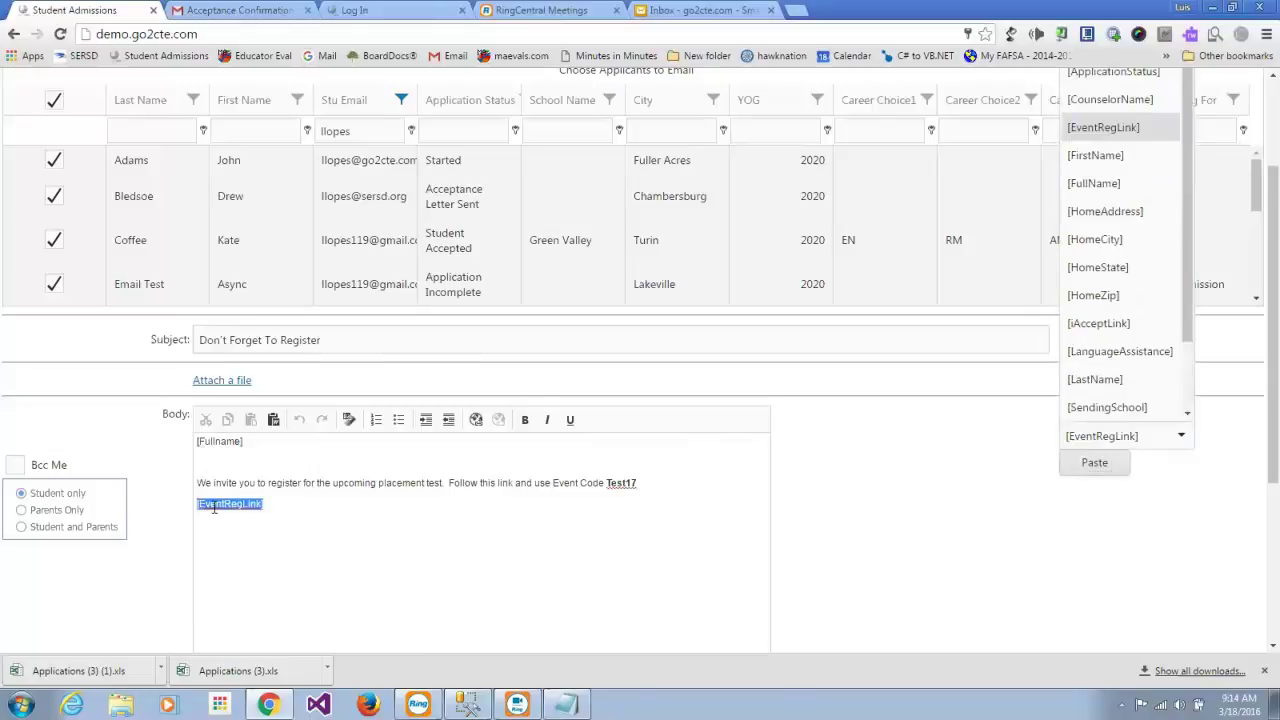
# Move the [EventRegLink] merge field into the sentence after "Follow this link", with a space before it.
pyautogui.press('Delete')
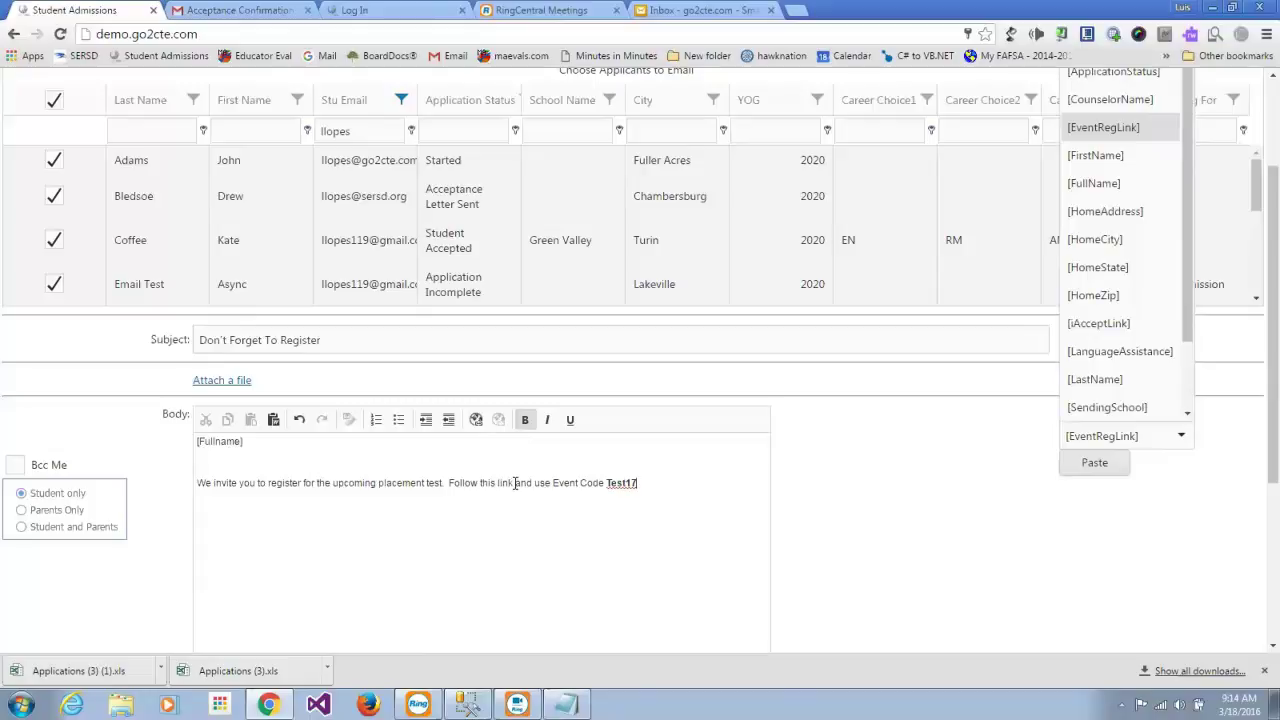
pyautogui.click(515, 483)
pyautogui.hotkey('ctrl', 'v')
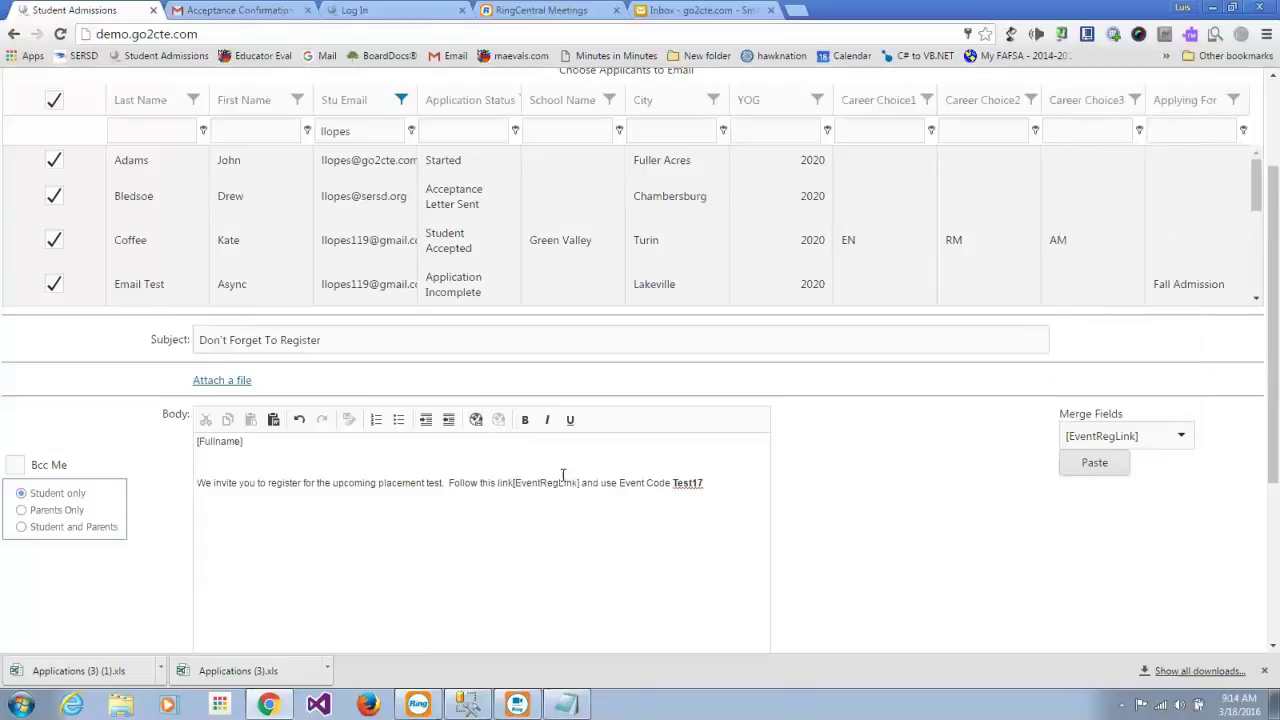
pyautogui.click(513, 483)
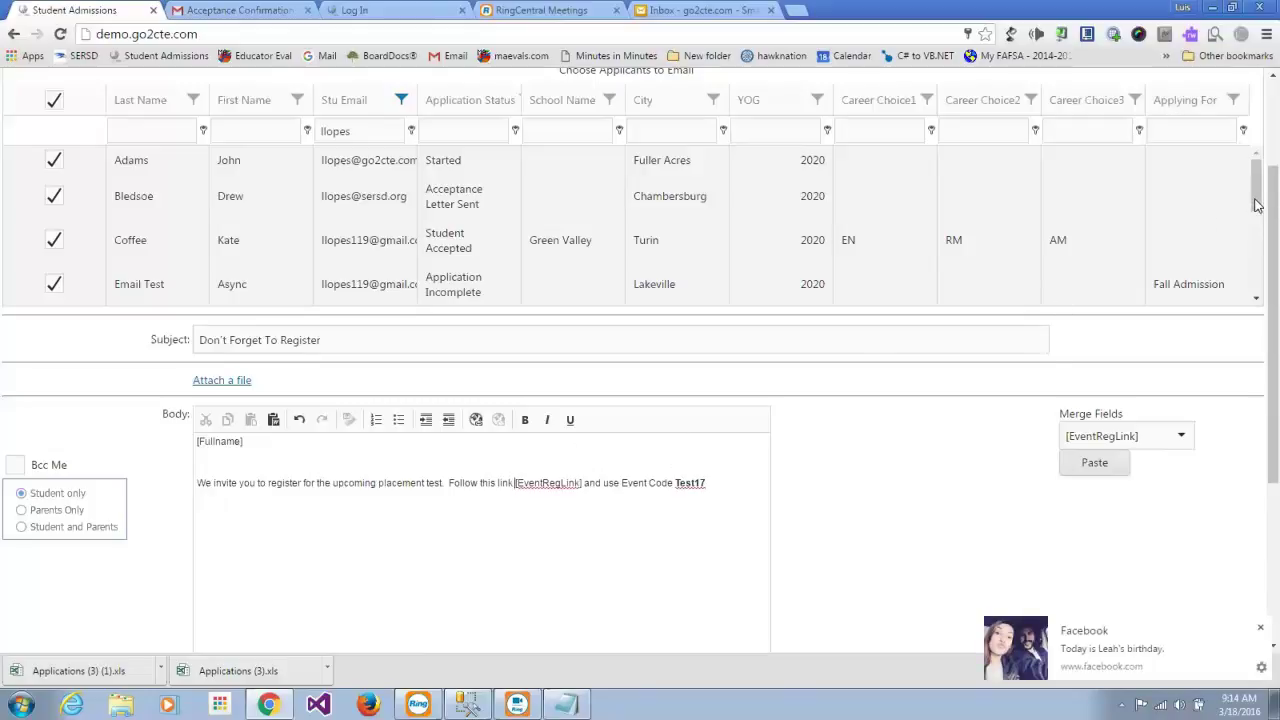
# Submit the registration invitation email to the selected applicants.
pyautogui.scroll(-2, 1257, 230)
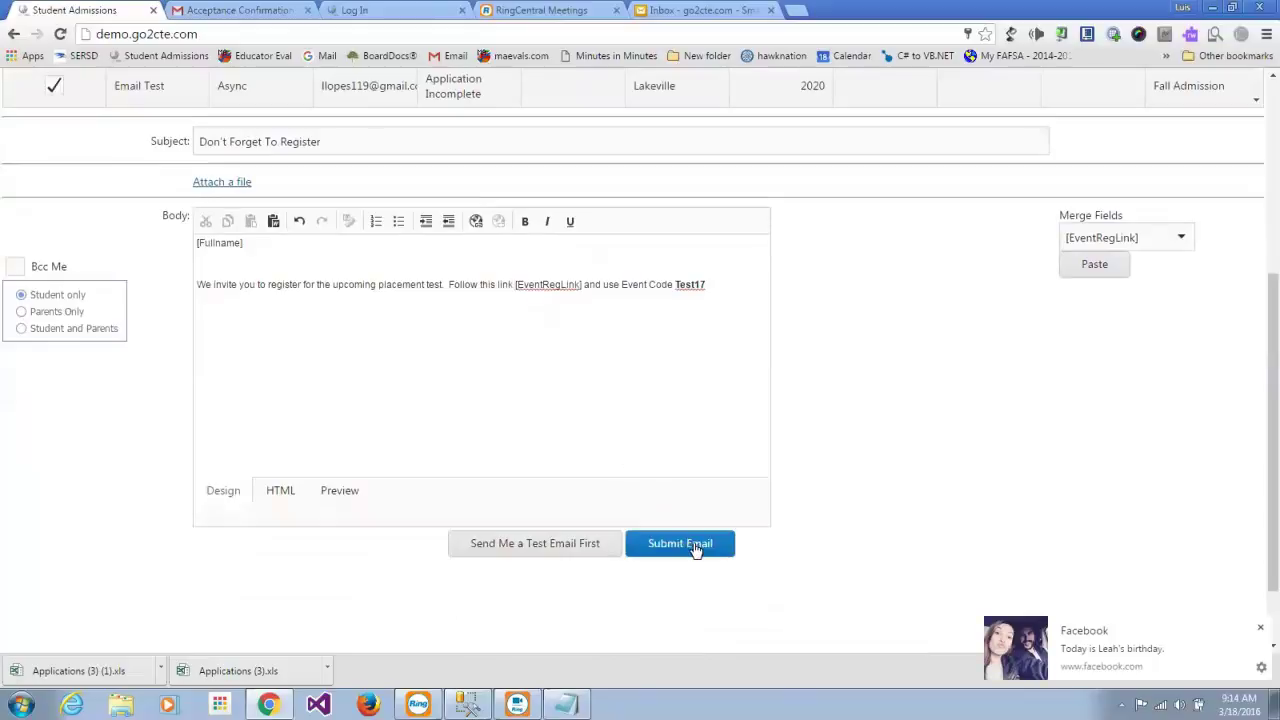
pyautogui.moveTo(1269, 318); pyautogui.dragTo(1258, 394)
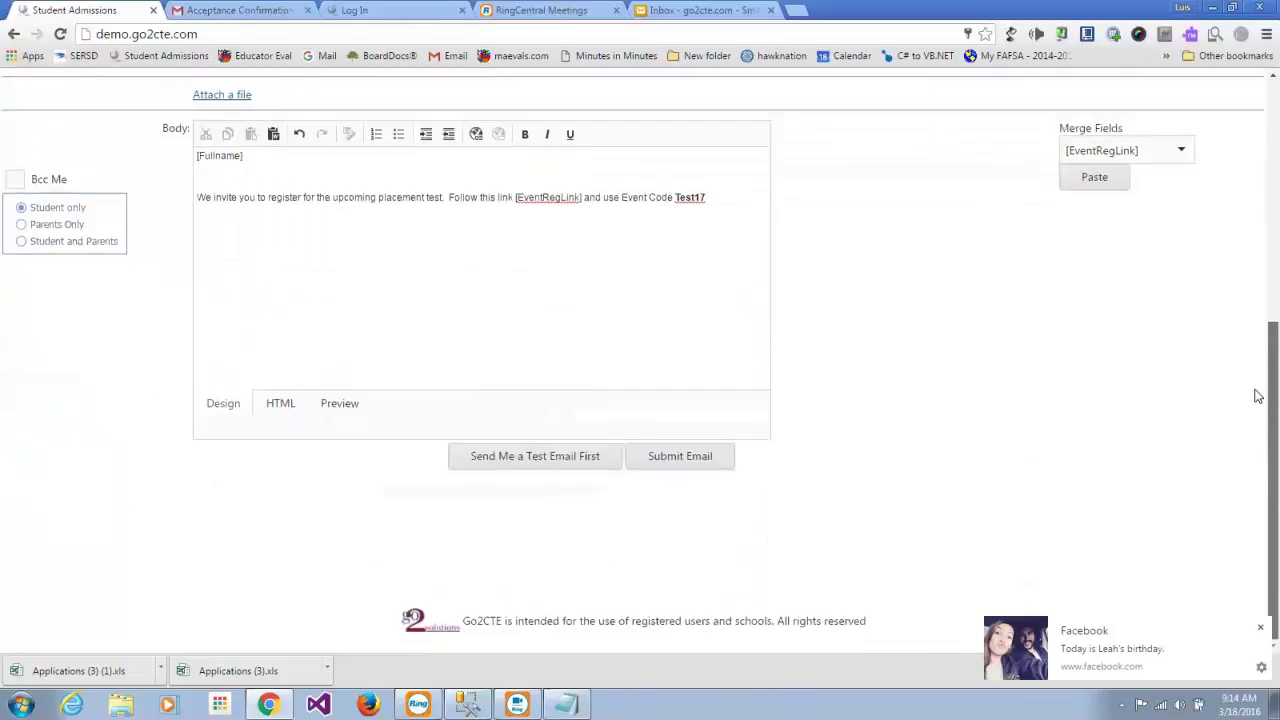
pyautogui.click(686, 458)
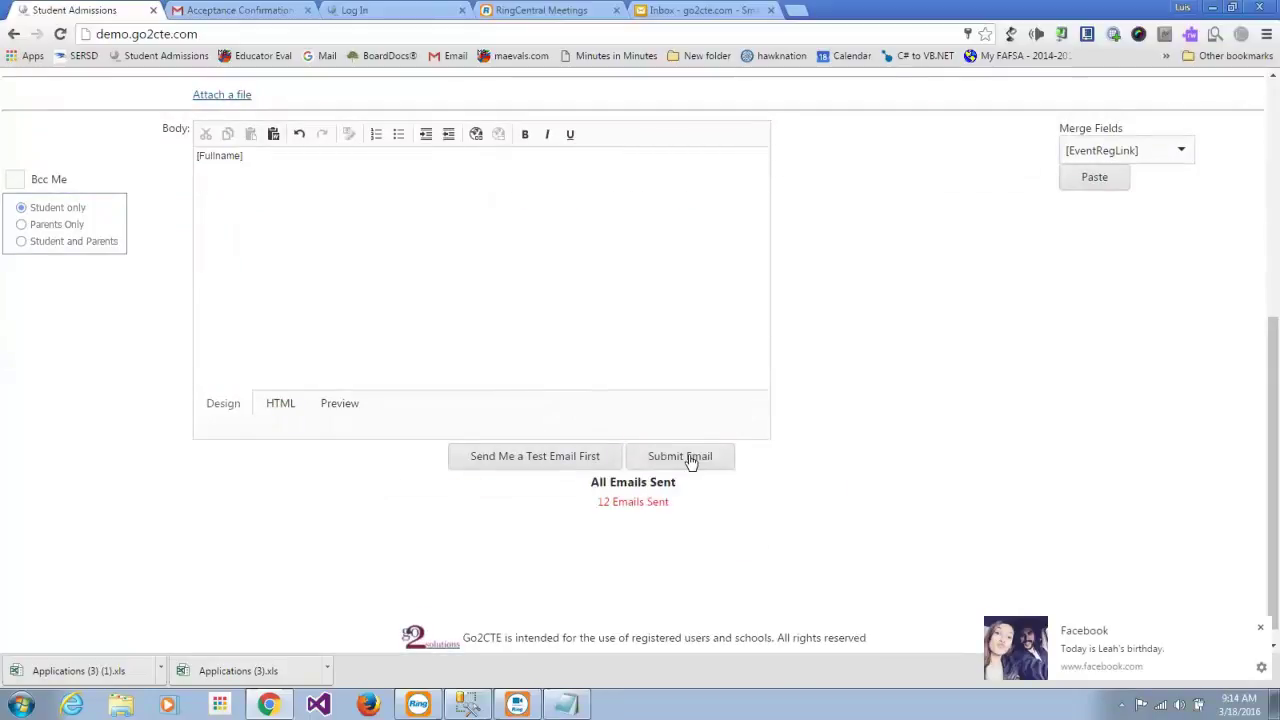
# Switch to Gmail, open the newest "Don't Forget To Register" email in the inbox and follow its registration link.
pyautogui.click(240, 12)
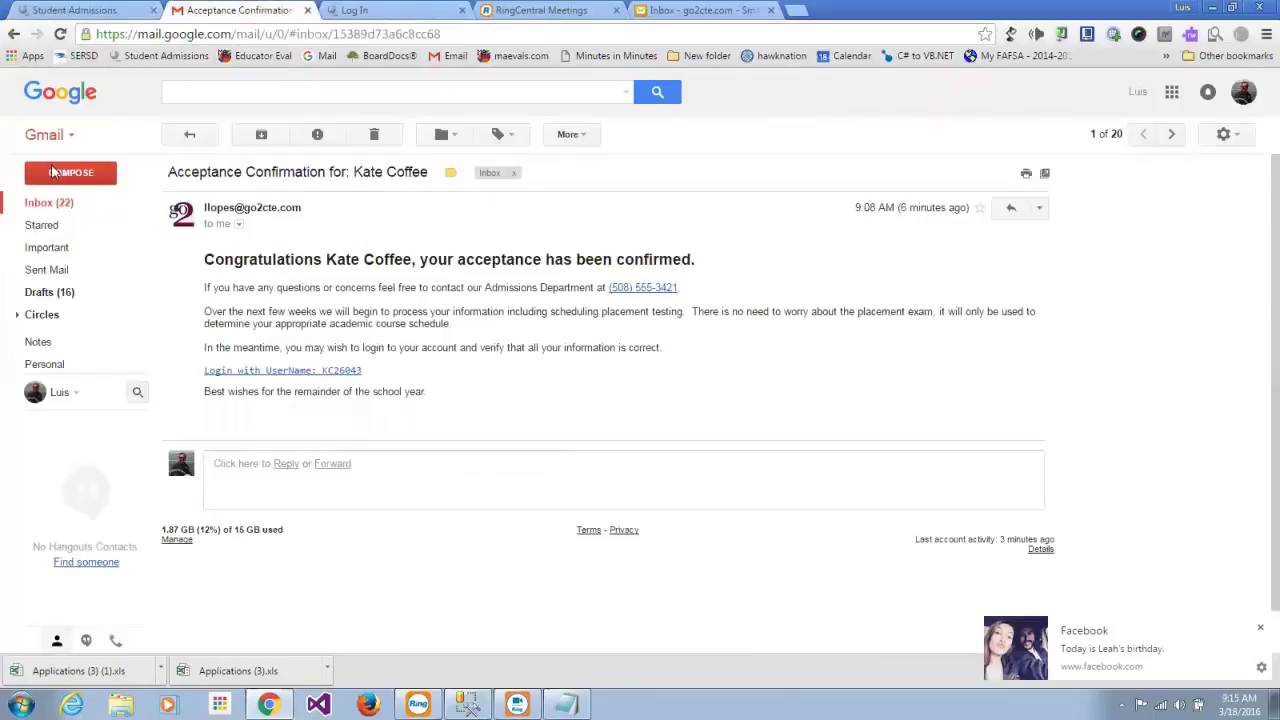
pyautogui.click(50, 203)
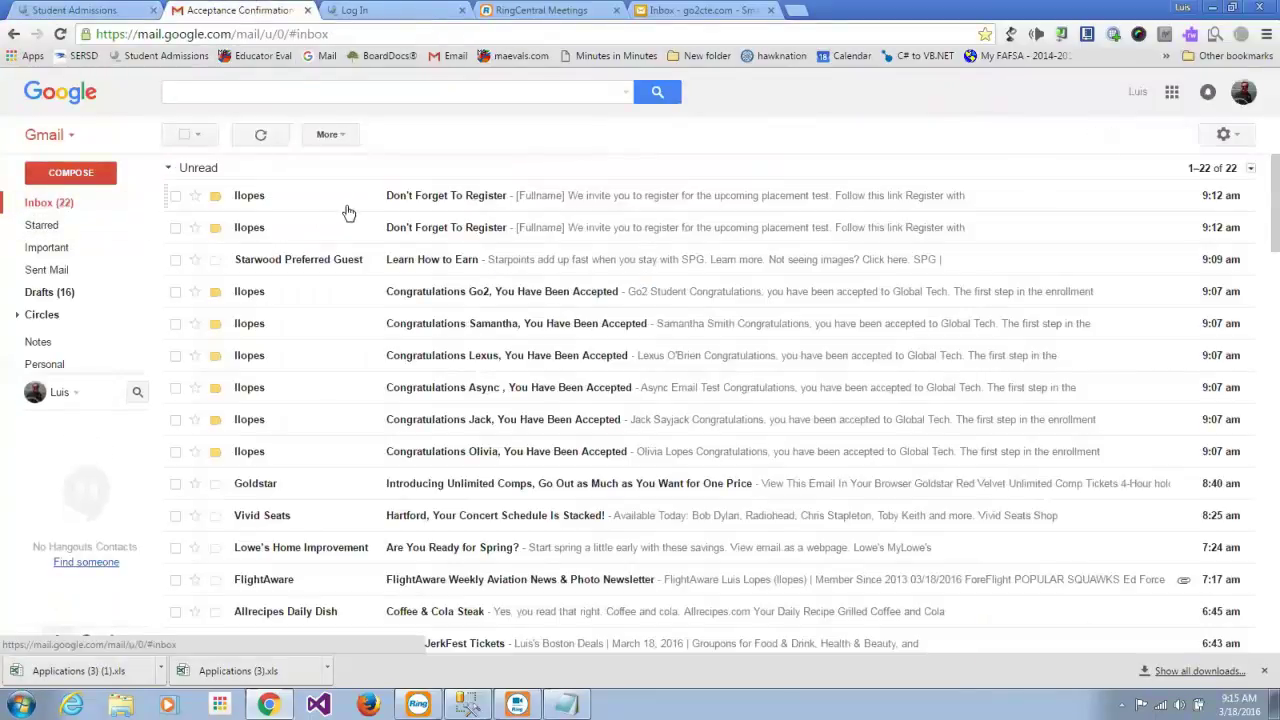
pyautogui.click(438, 197)
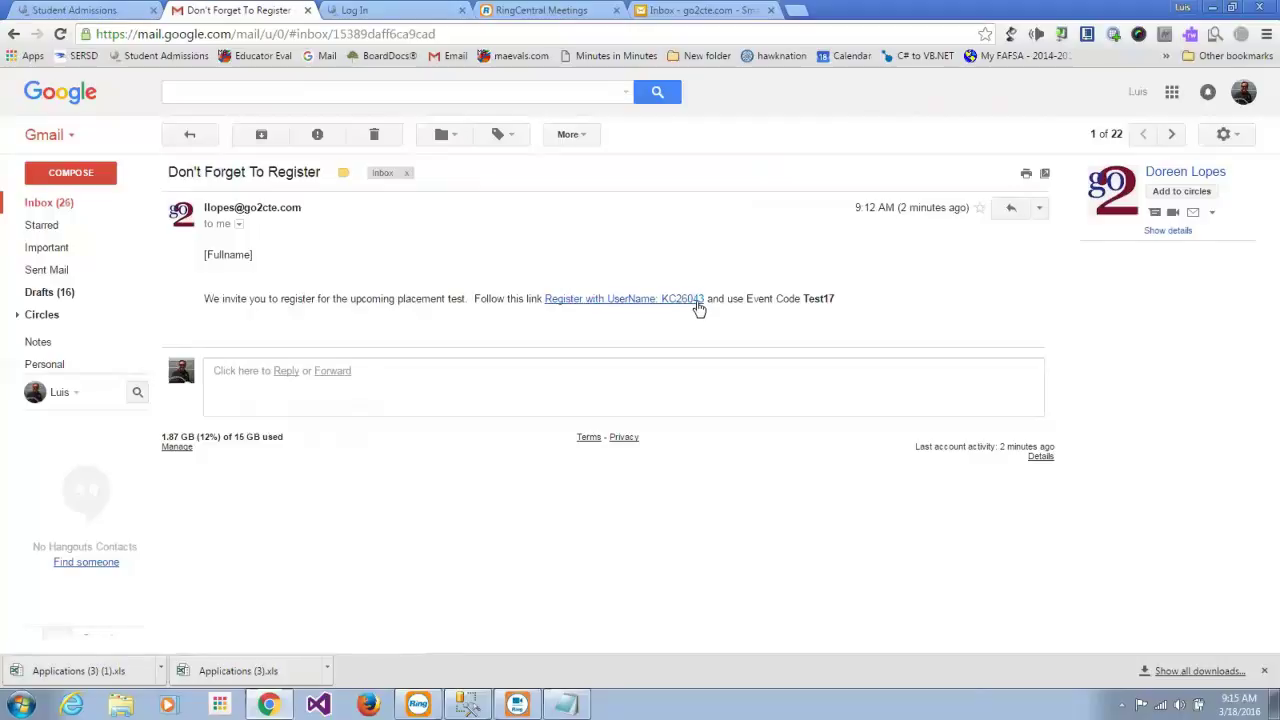
pyautogui.click(624, 299)
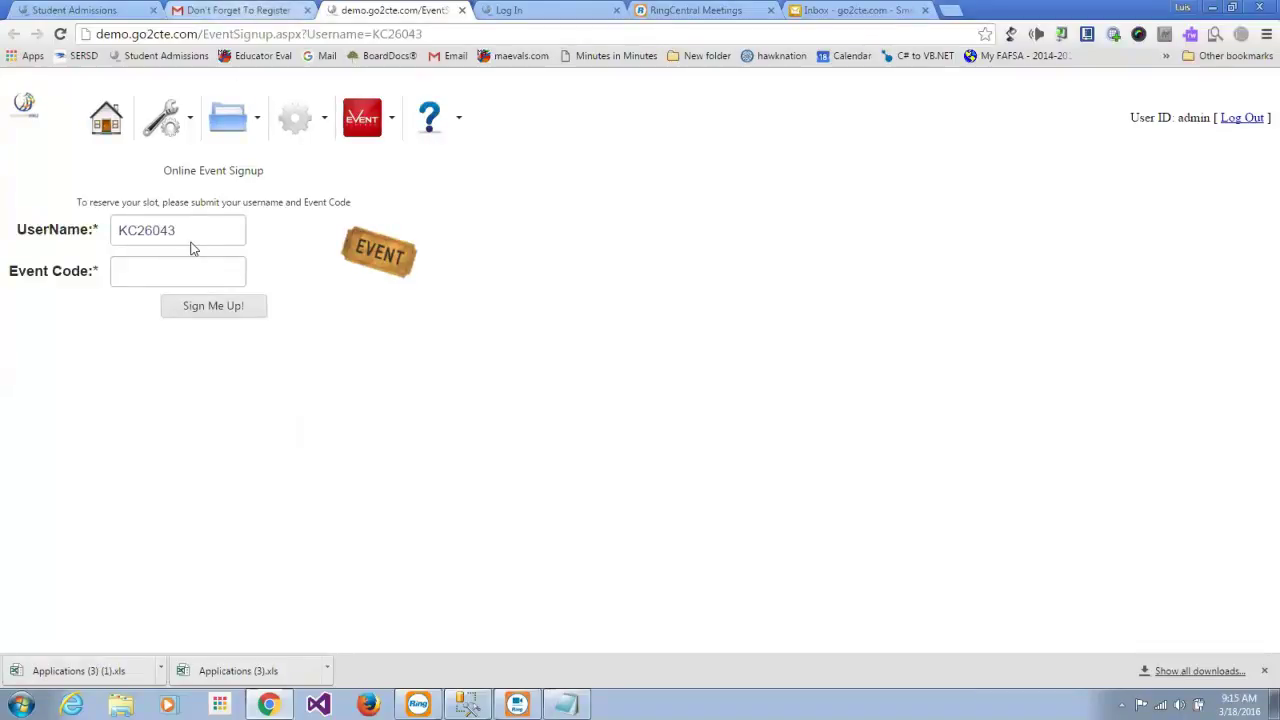
# Enter Test17 as the event code on the Online Event Signup page and submit the signup.
pyautogui.write('Test17')
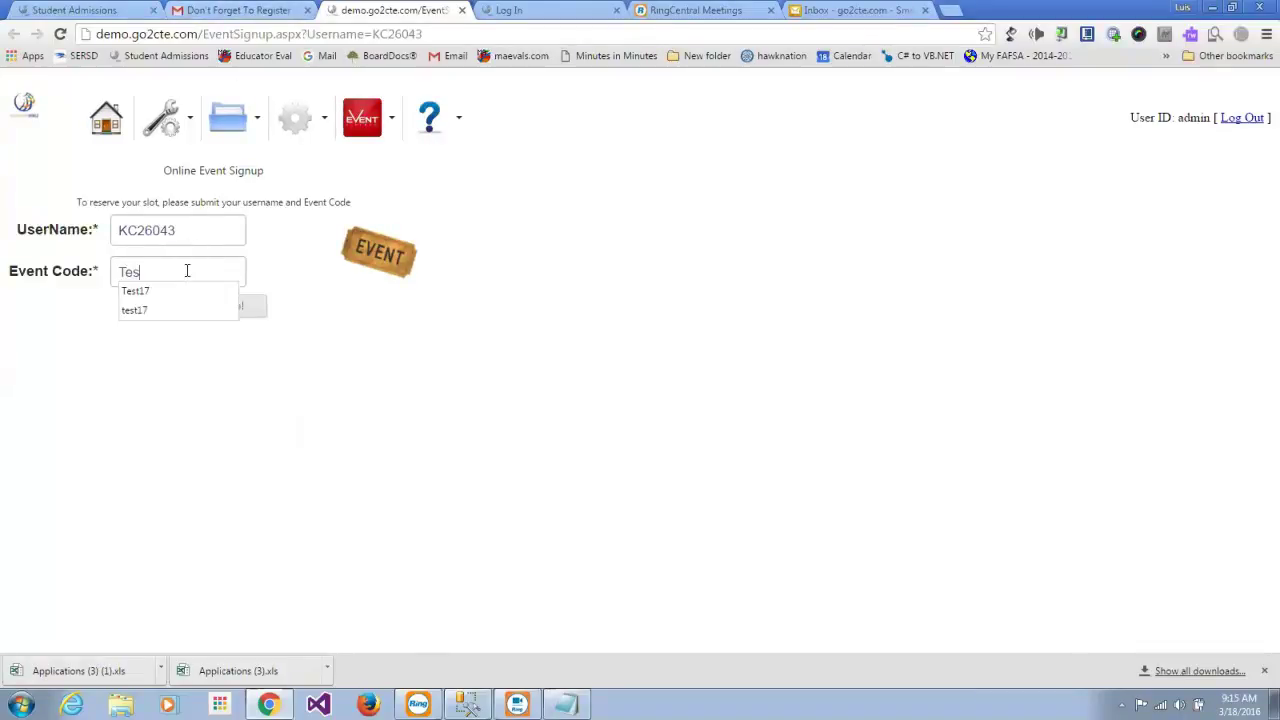
pyautogui.click(337, 343)
pyautogui.click(228, 310)
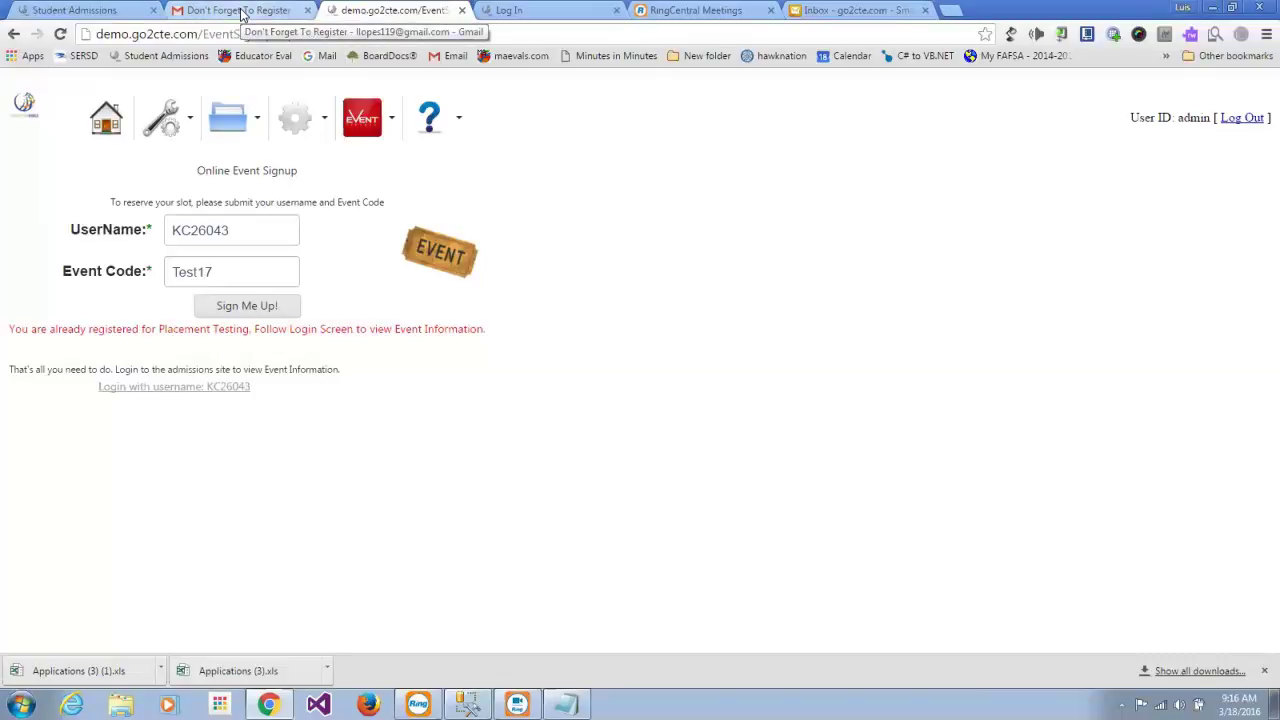
pyautogui.click(228, 117)
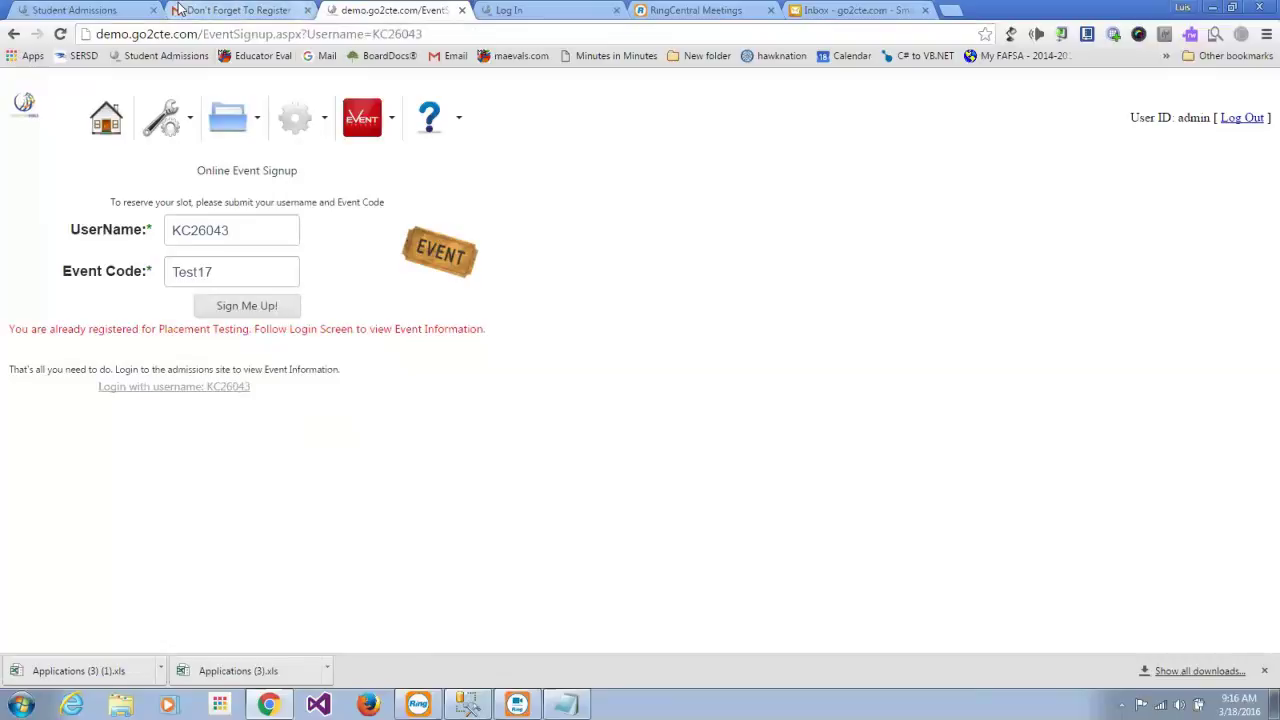
# Return to the Student Admissions site and open the Event Manager.
pyautogui.click(103, 11)
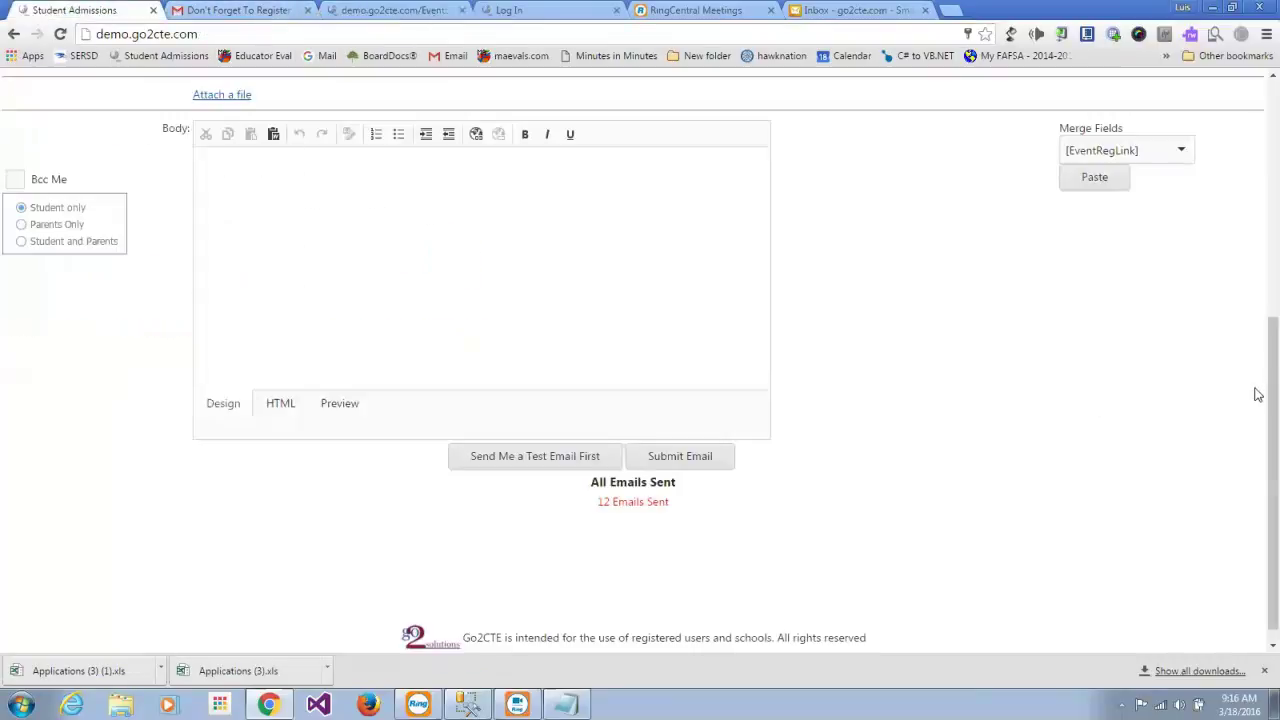
pyautogui.scroll(5, 1258, 394)
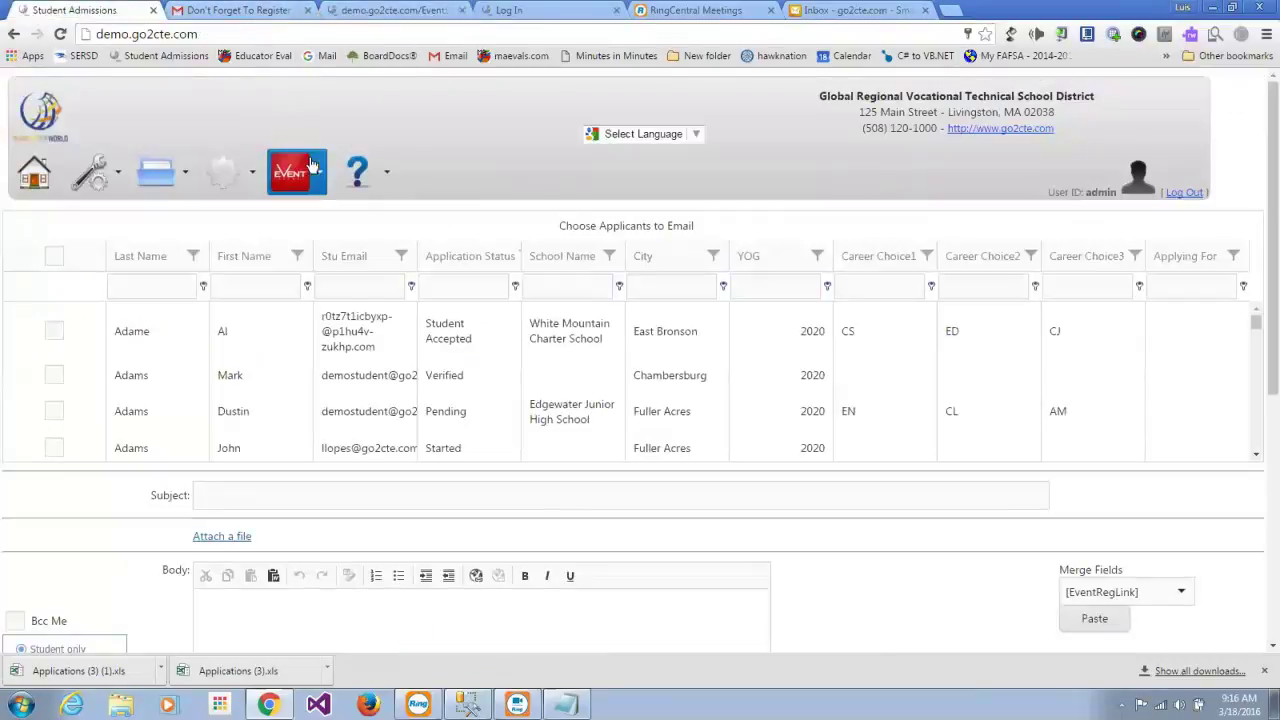
pyautogui.moveTo(310, 168)
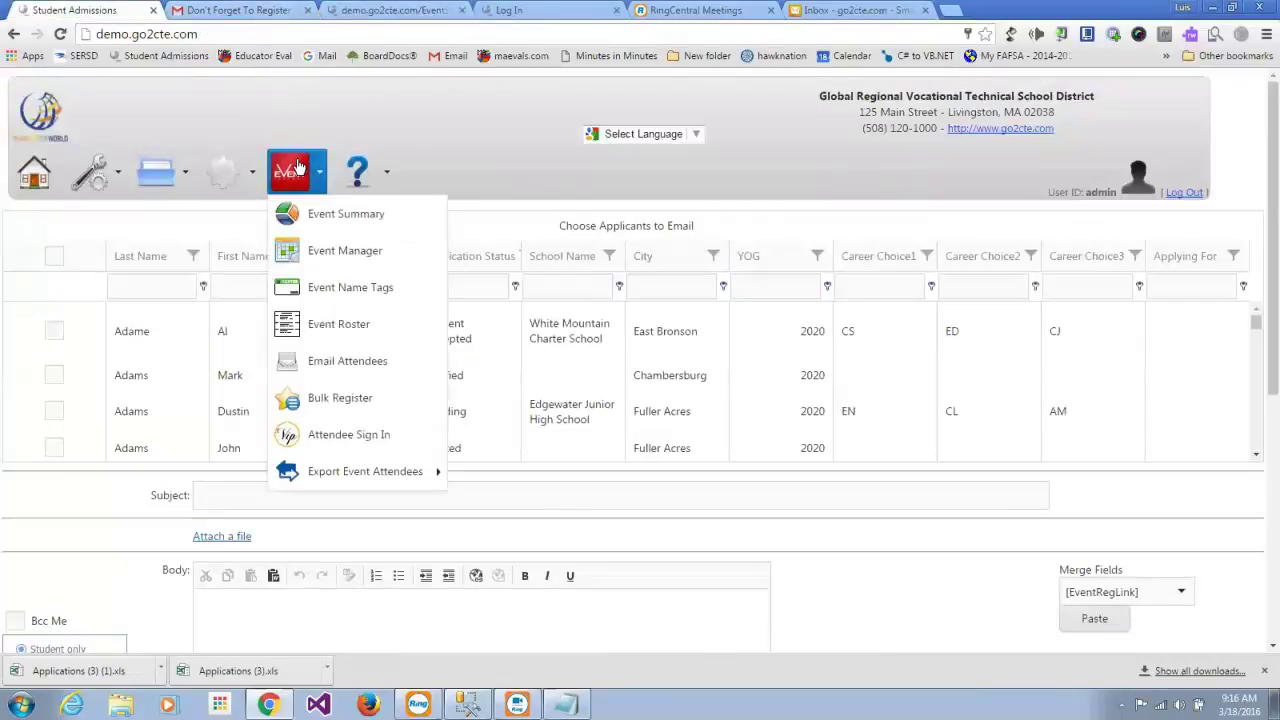
pyautogui.click(320, 249)
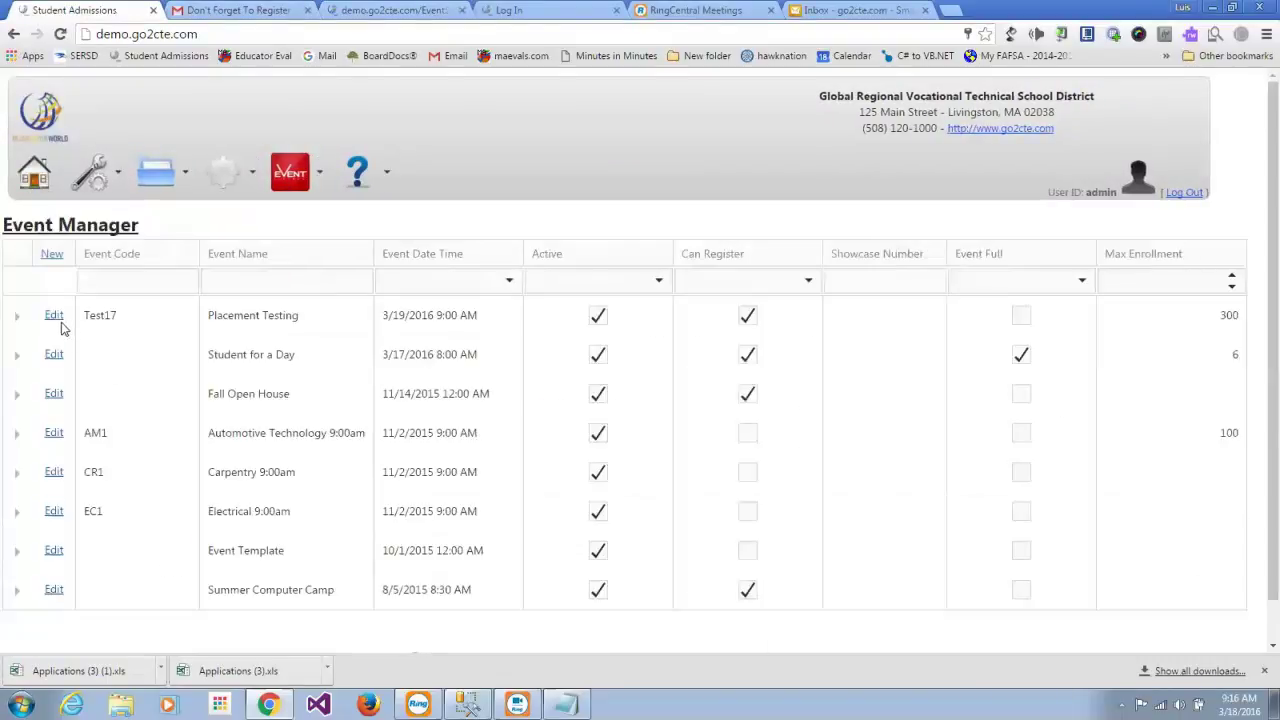
# Open the Placement Testing event for editing and review its date, contact details and email instructions.
pyautogui.click(54, 316)
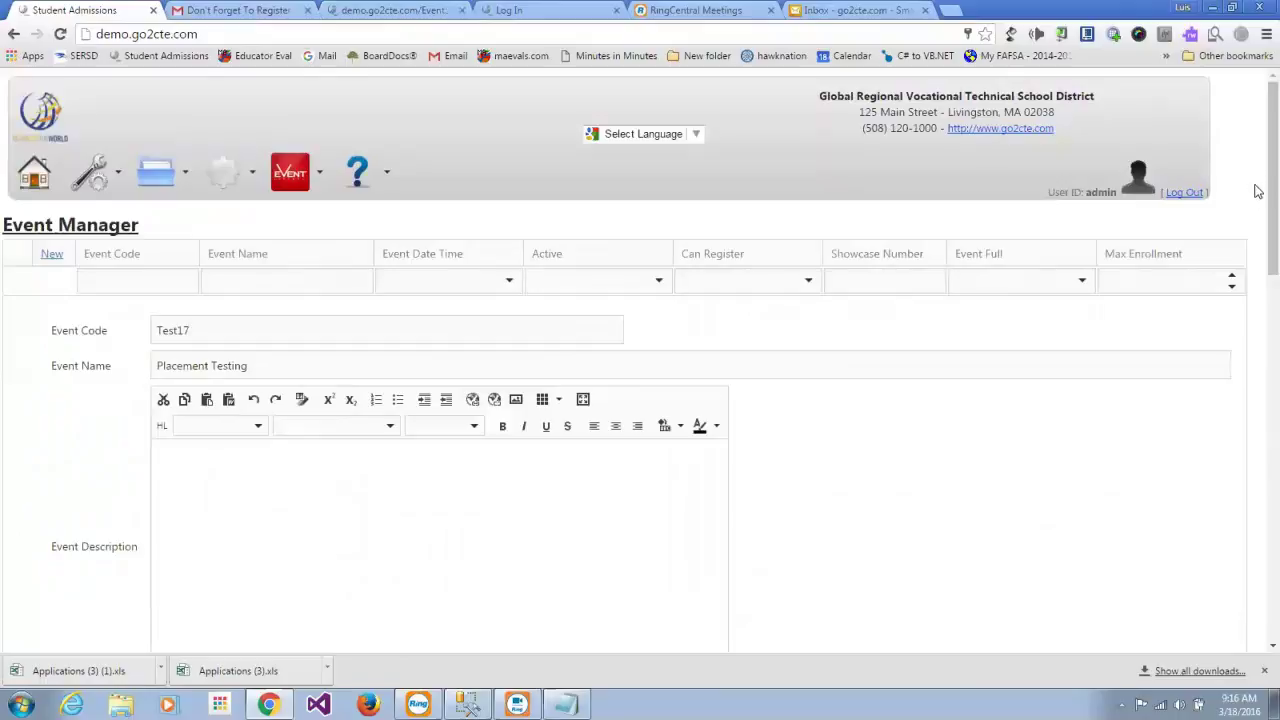
pyautogui.moveTo(1258, 151); pyautogui.dragTo(1258, 352)
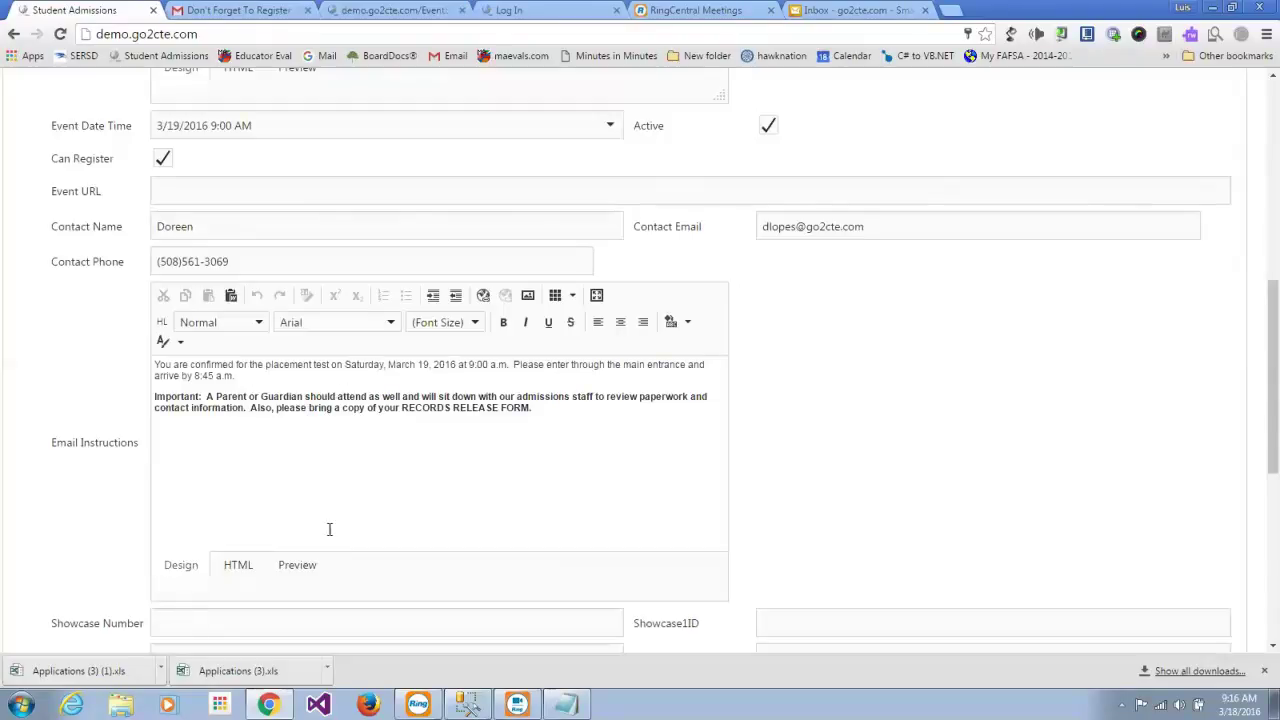
pyautogui.scroll(1, 1258, 380)
pyautogui.moveTo(1258, 373)
pyautogui.mouseDown()
pyautogui.moveTo(1257, 306)
pyautogui.moveTo(1258, 388)
pyautogui.mouseUp()
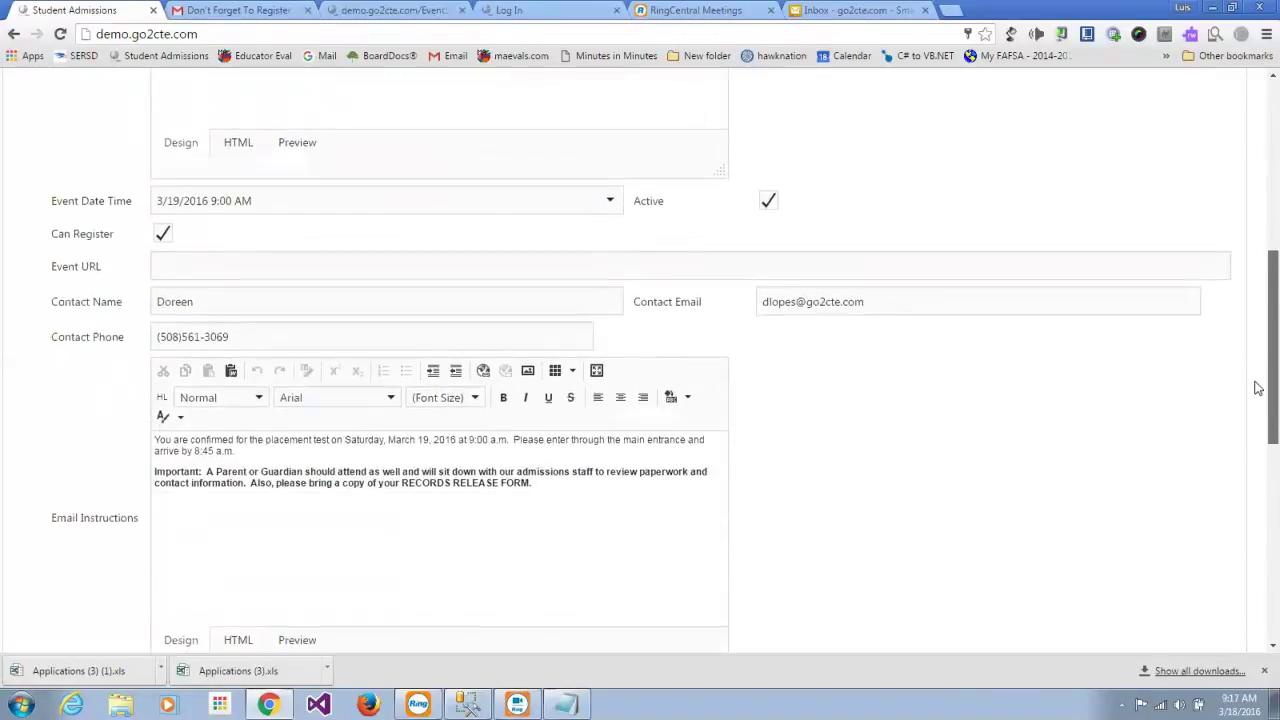